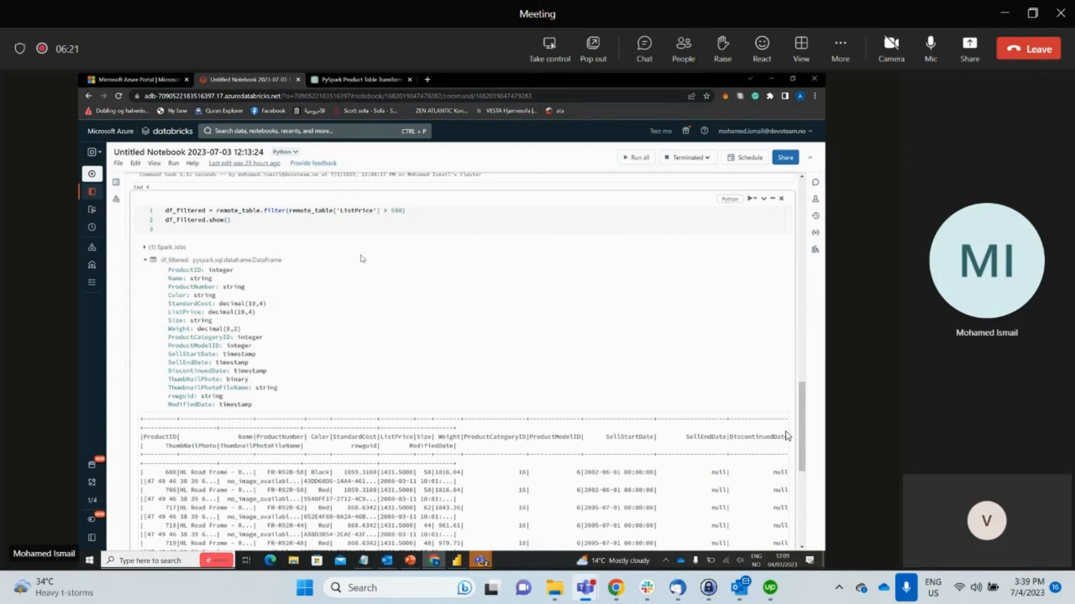
# Step: Switch to ChatGPT in Chrome and copy the PySpark code that saves a DataFrame as a DBFS file
pyautogui.moveTo(620, 602)
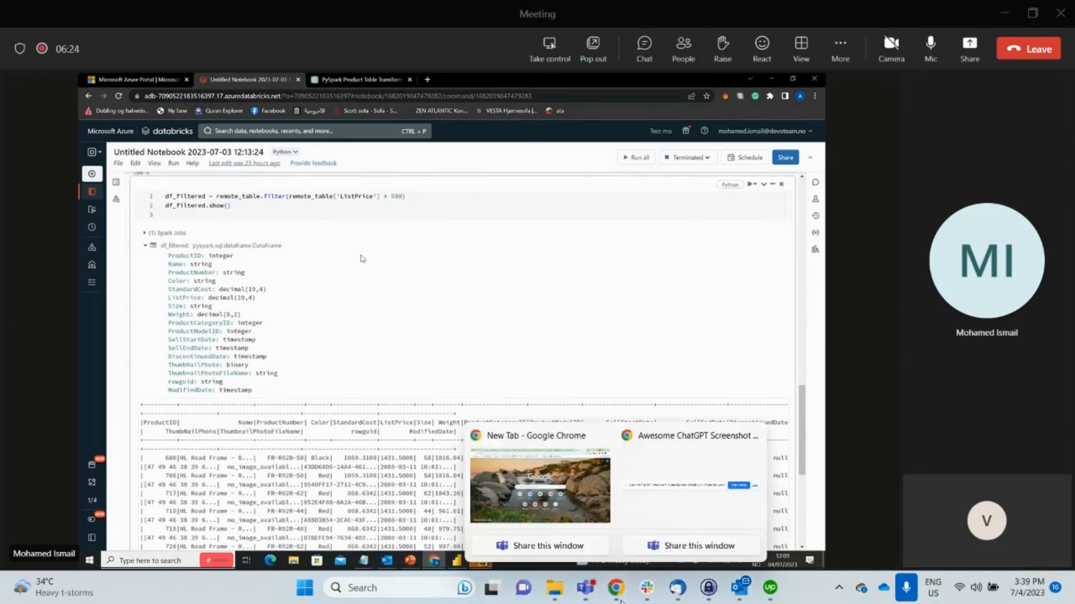
pyautogui.click(588, 486)
pyautogui.click(762, 11)
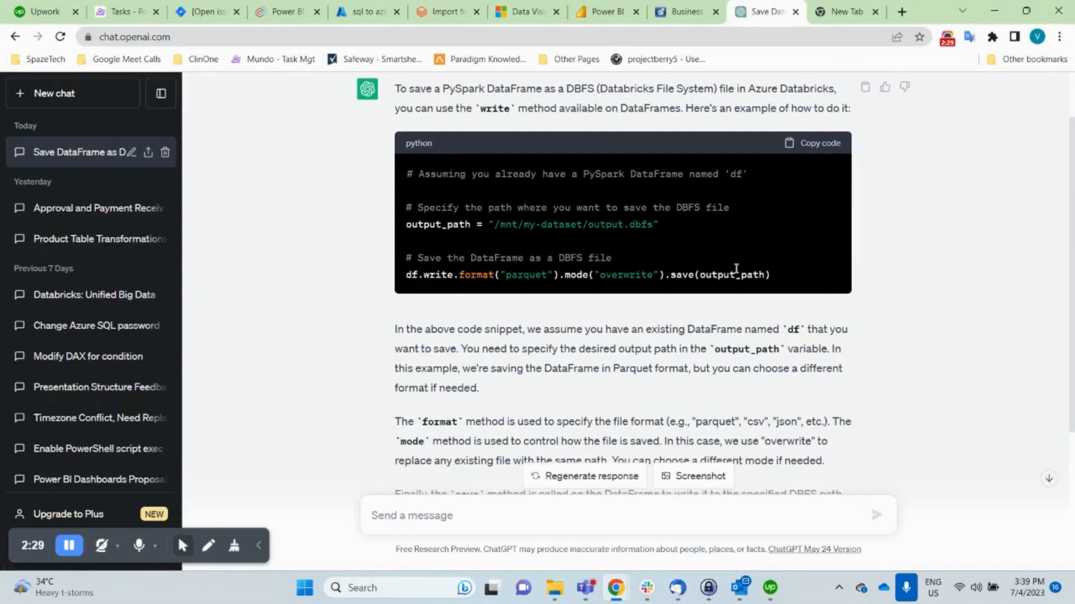
pyautogui.click(822, 144)
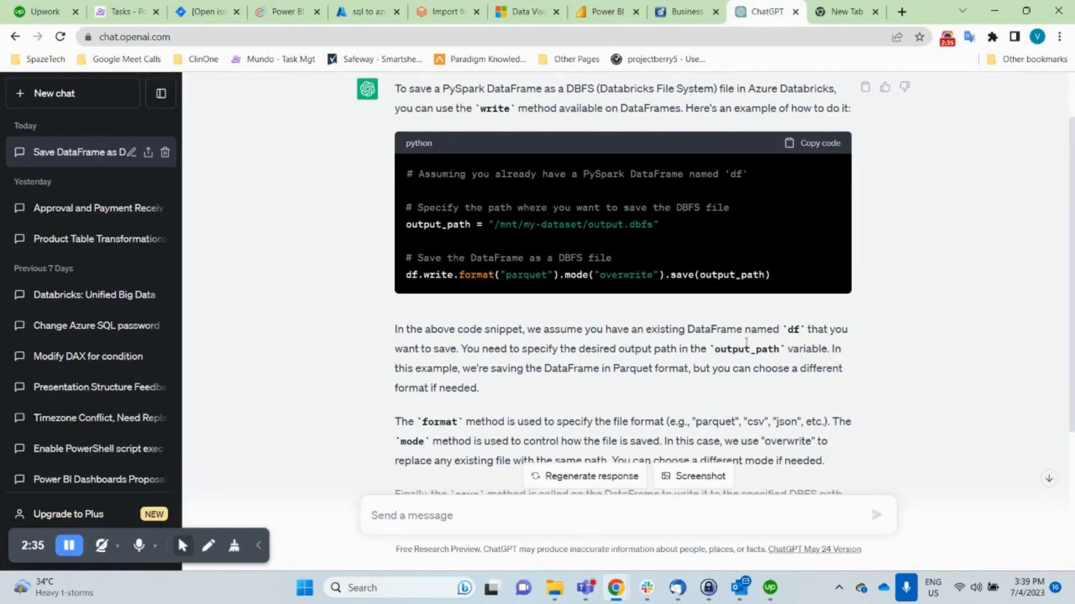
# Step: Return to the Teams meeting and post the copied PySpark code in the meeting chat
pyautogui.click(994, 11)
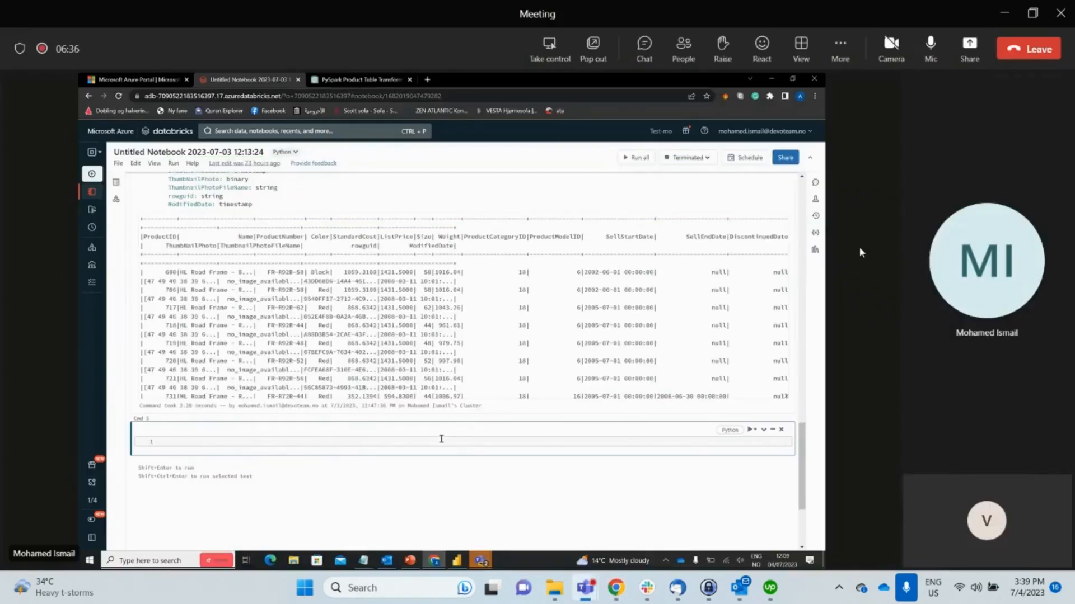
pyautogui.click(652, 58)
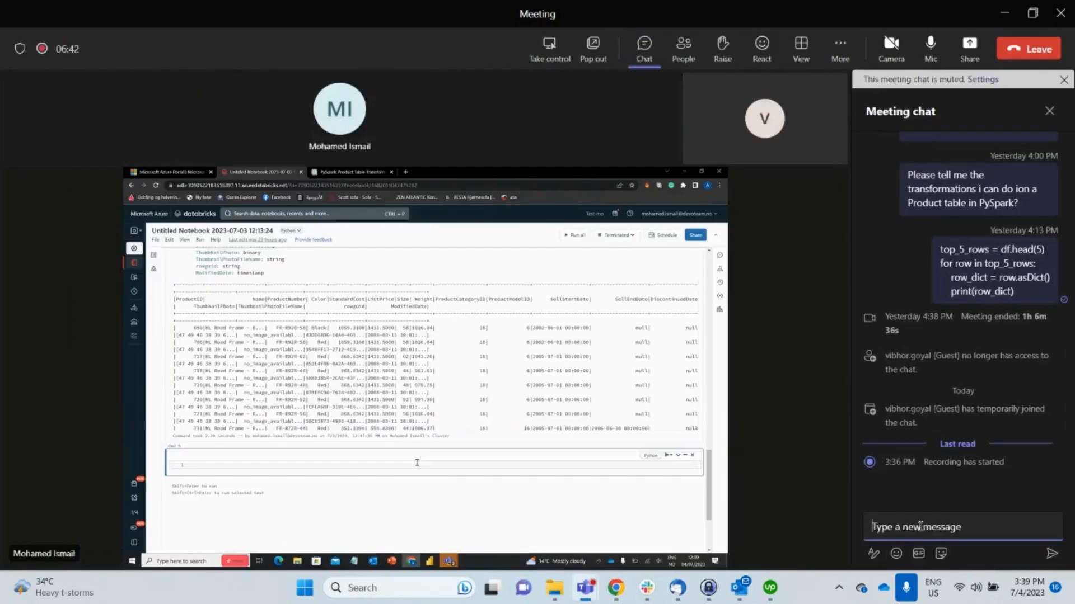
pyautogui.hotkey('ctrl', 'v')
pyautogui.press('Return')
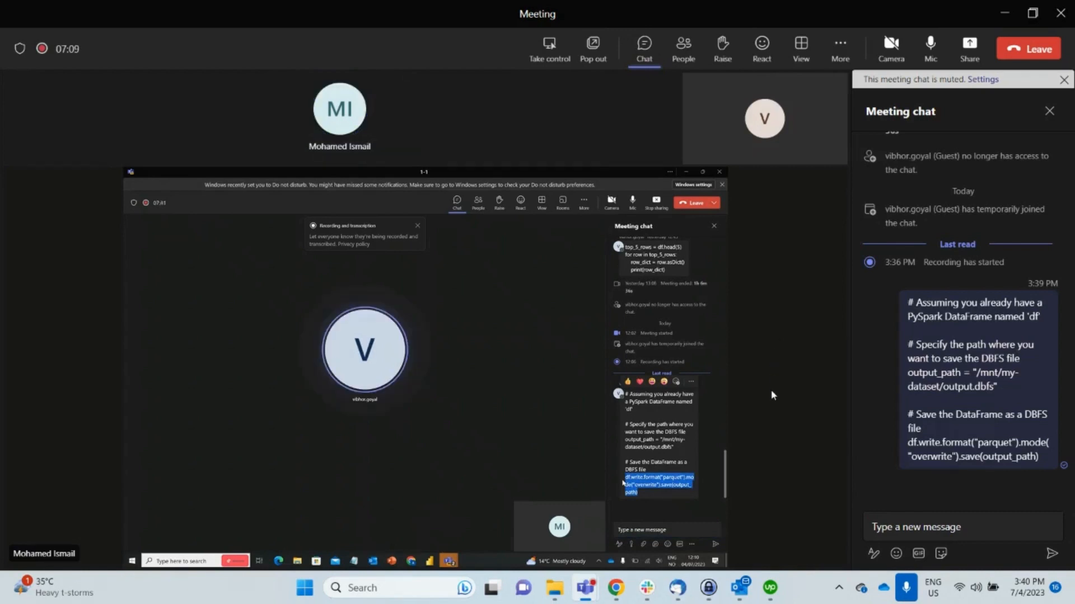
# Step: Switch back to ChatGPT and ask "How to find output_path?" in the same conversation
pyautogui.moveTo(616, 588)
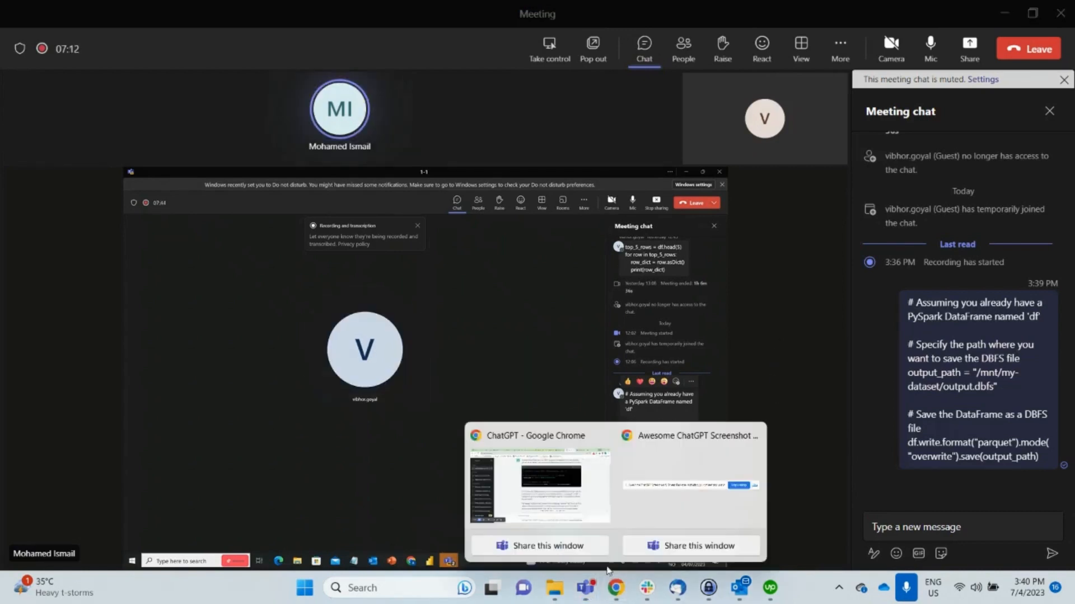
pyautogui.click(537, 481)
pyautogui.moveTo(474, 225); pyautogui.dragTo(406, 225)
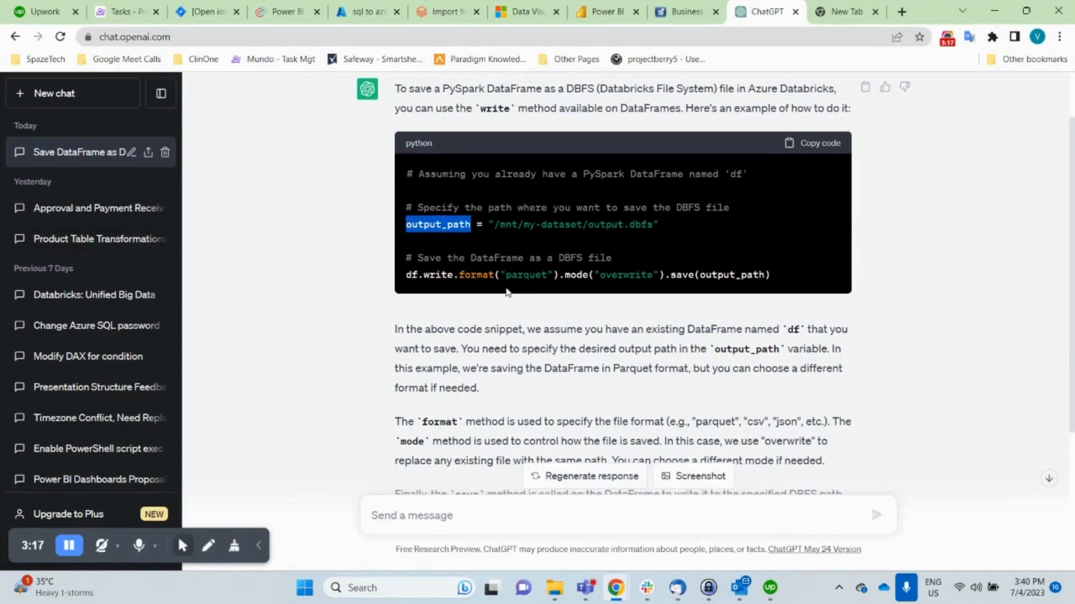
pyautogui.hotkey('ctrl', '-')
pyautogui.scroll(-2, 569, 384)
pyautogui.click(499, 520)
pyautogui.write('How')
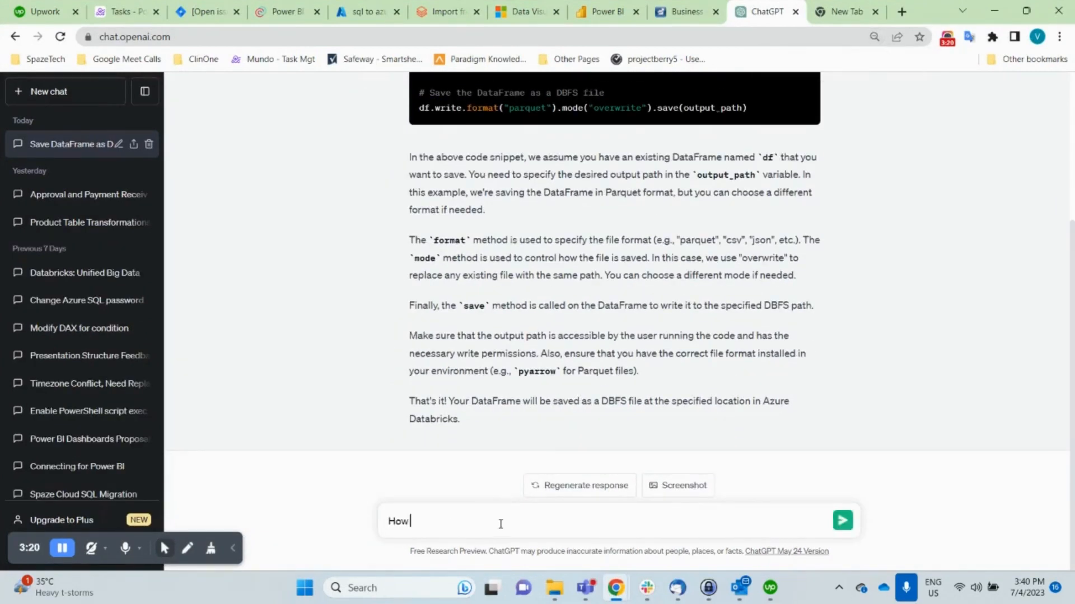
pyautogui.write(' to find output_path?')
pyautogui.press('Return')
# Step: Check the shared notebook in the Teams meeting and examine ChatGPT's mount point and absolute path options for the output path
pyautogui.hotkey('alt', 'Tab')
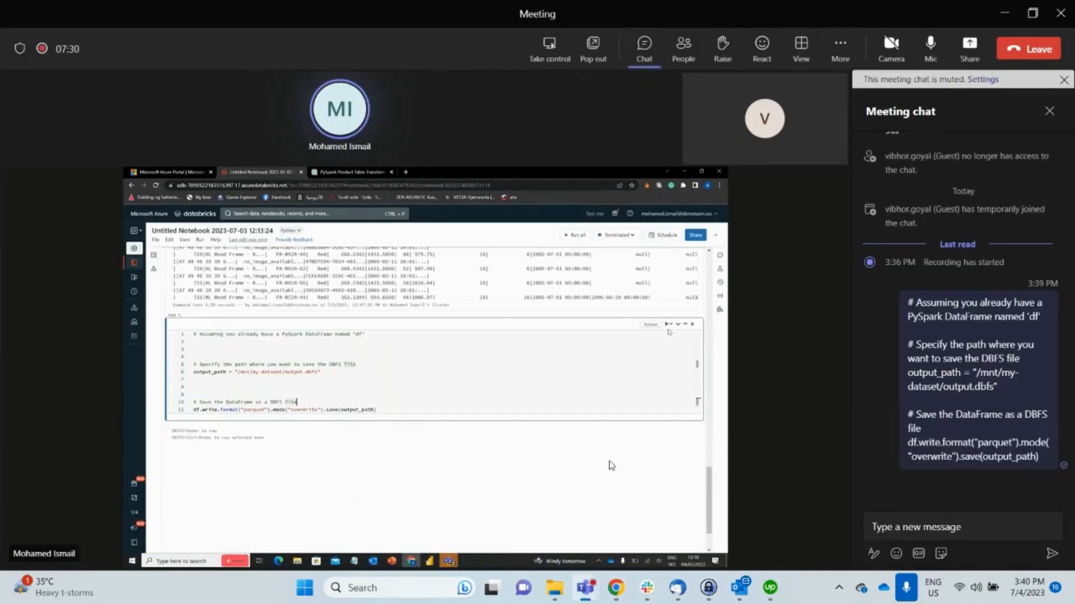
pyautogui.hotkey('alt', 'Tab')
pyautogui.scroll(3, 590, 425)
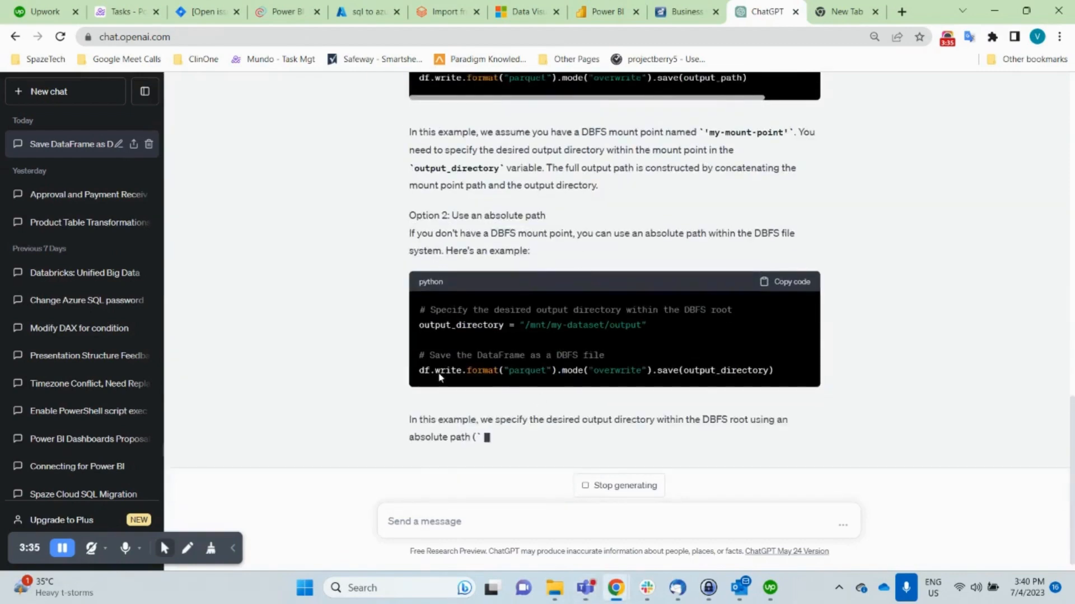
pyautogui.scroll(1, 379, 370)
pyautogui.scroll(3, 379, 371)
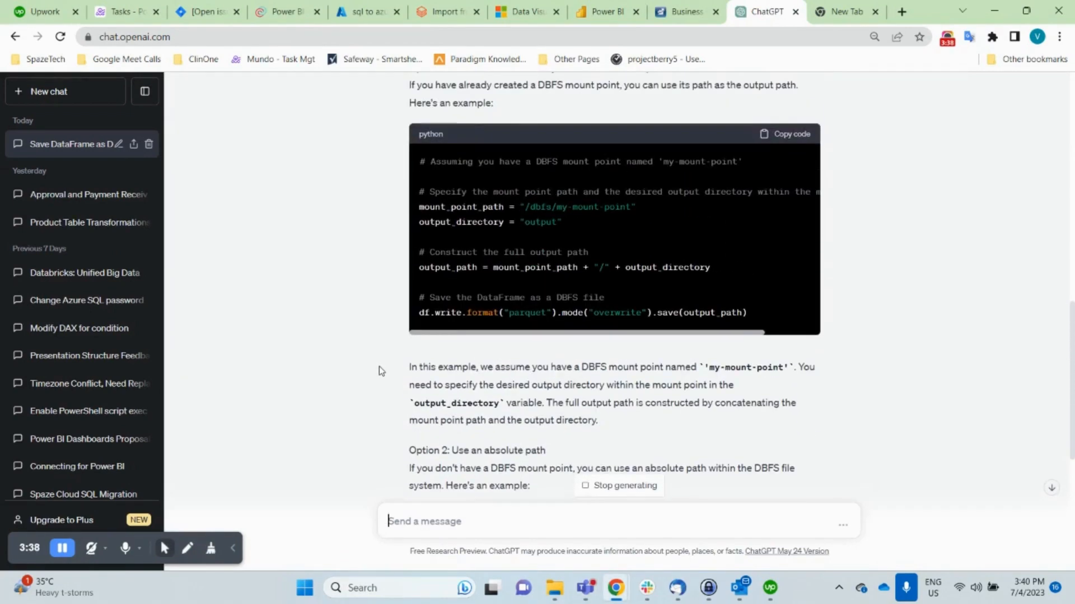
pyautogui.hotkey('alt', 'Tab')
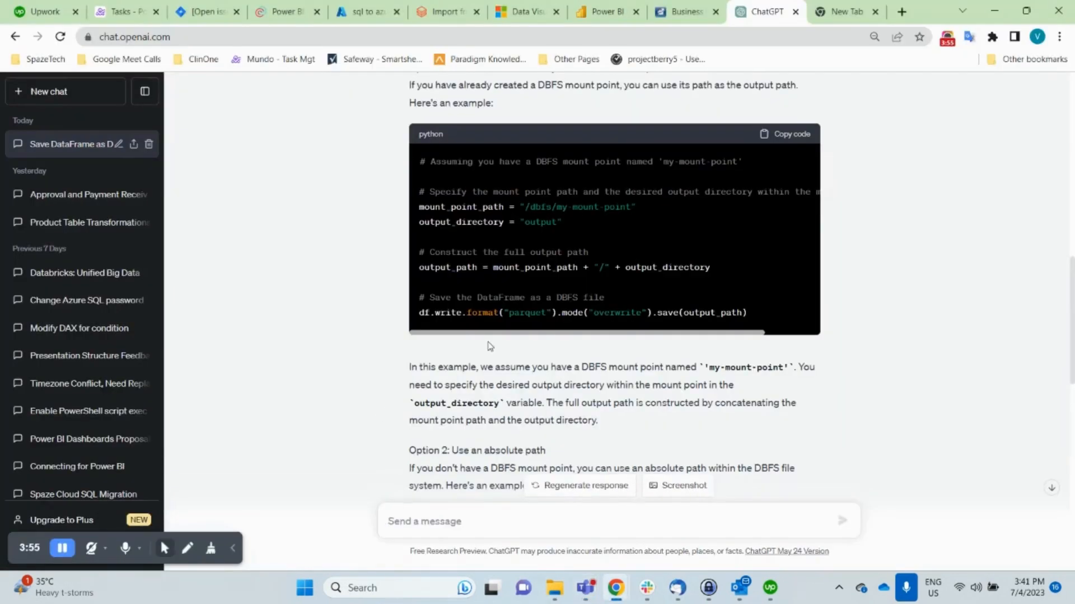
pyautogui.scroll(2, 381, 392)
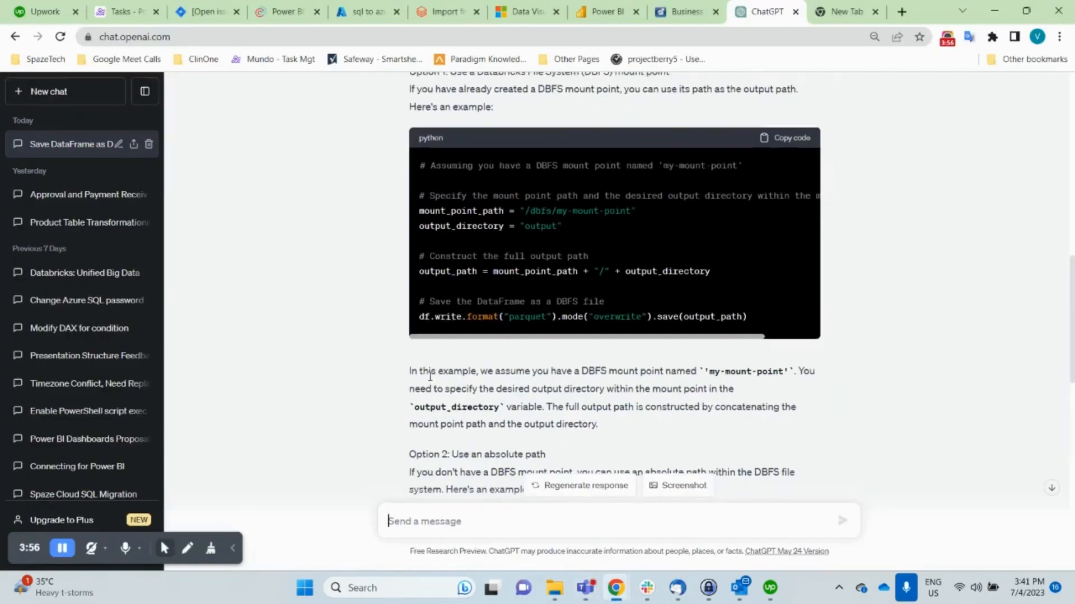
pyautogui.scroll(-2, 379, 364)
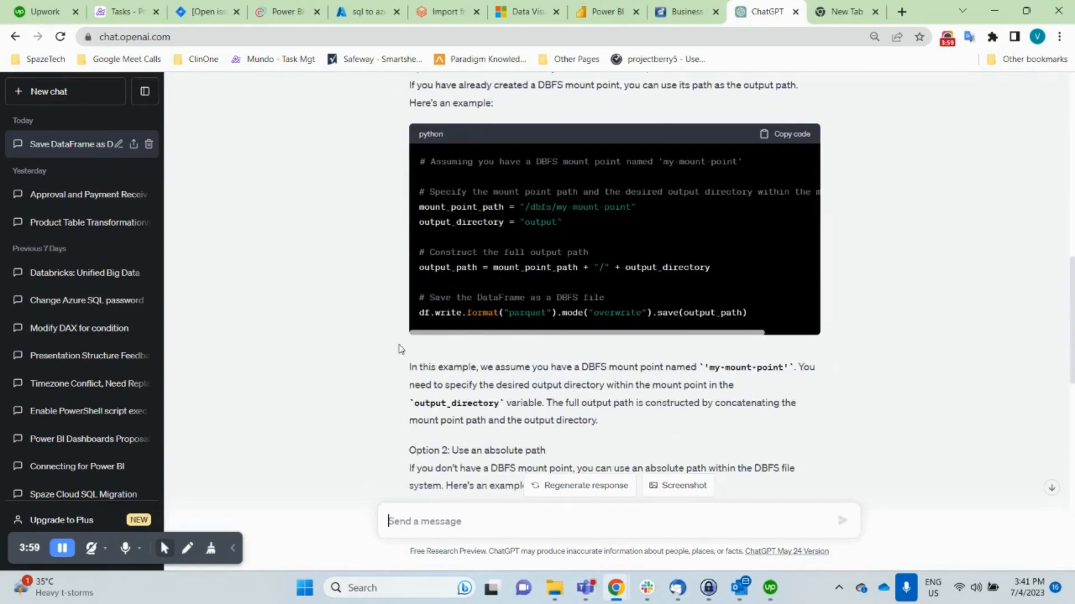
pyautogui.moveTo(494, 333); pyautogui.dragTo(403, 343)
pyautogui.scroll(1, 324, 333)
pyautogui.hotkey('alt', 'Tab')
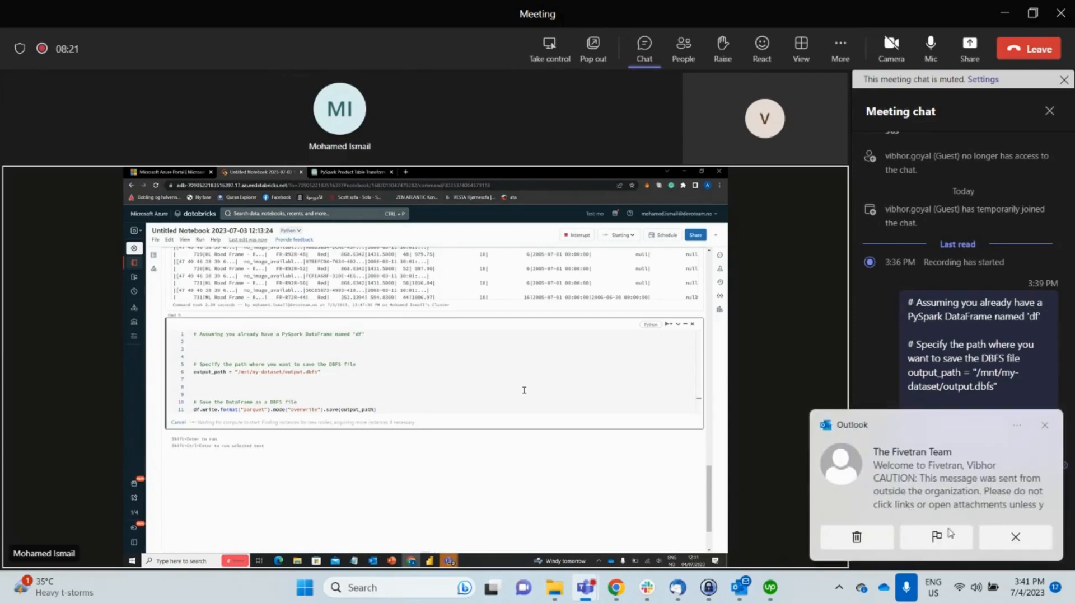
# Step: Dismiss the Outlook notification and open the Data Explorer in the Databricks workspace in Chrome
pyautogui.click(1012, 537)
pyautogui.moveTo(616, 588)
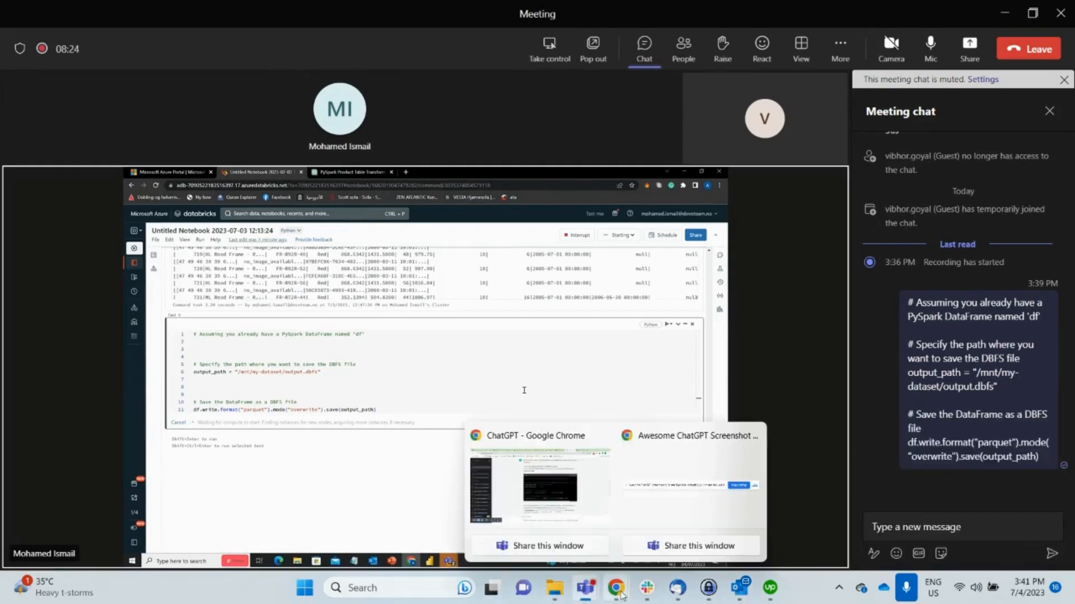
pyautogui.click(546, 507)
pyautogui.click(447, 11)
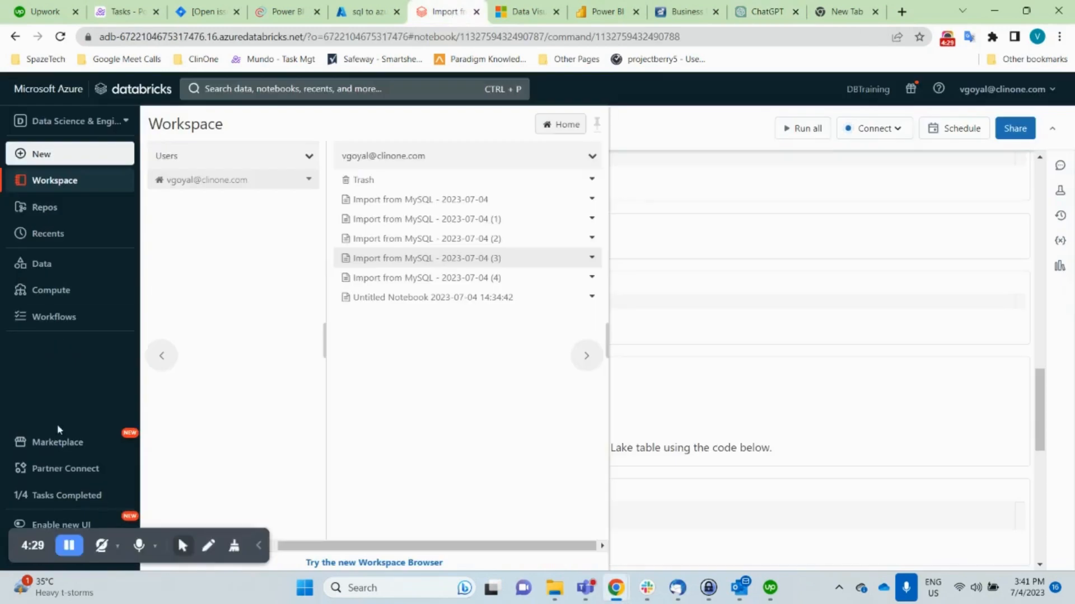
pyautogui.click(49, 272)
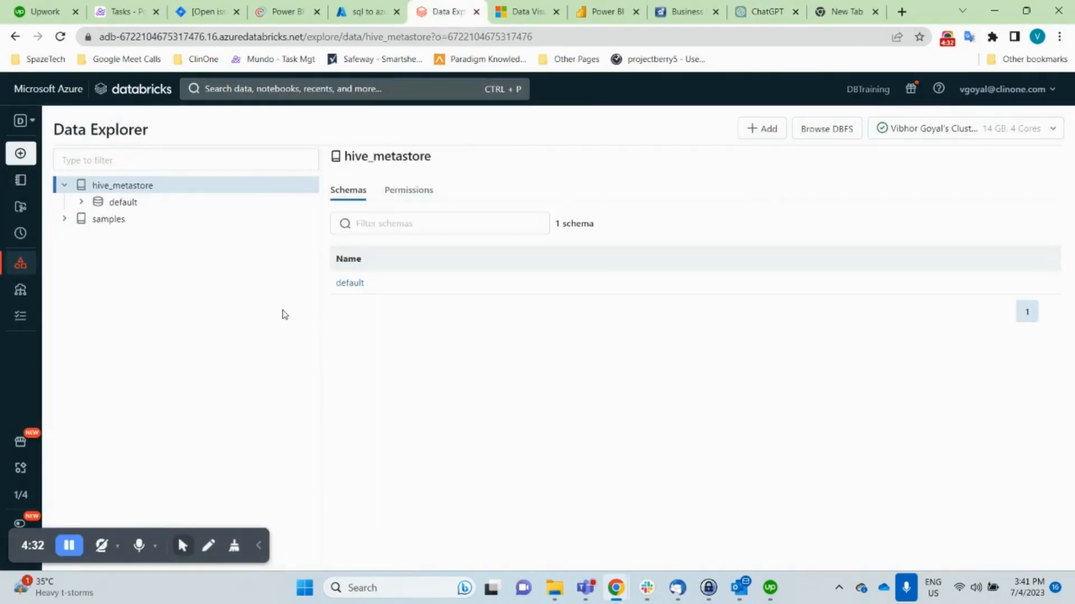
# Step: Browse the DBFS files from the Data Explorer and open the user folder
pyautogui.hotkey('alt', 'Tab')
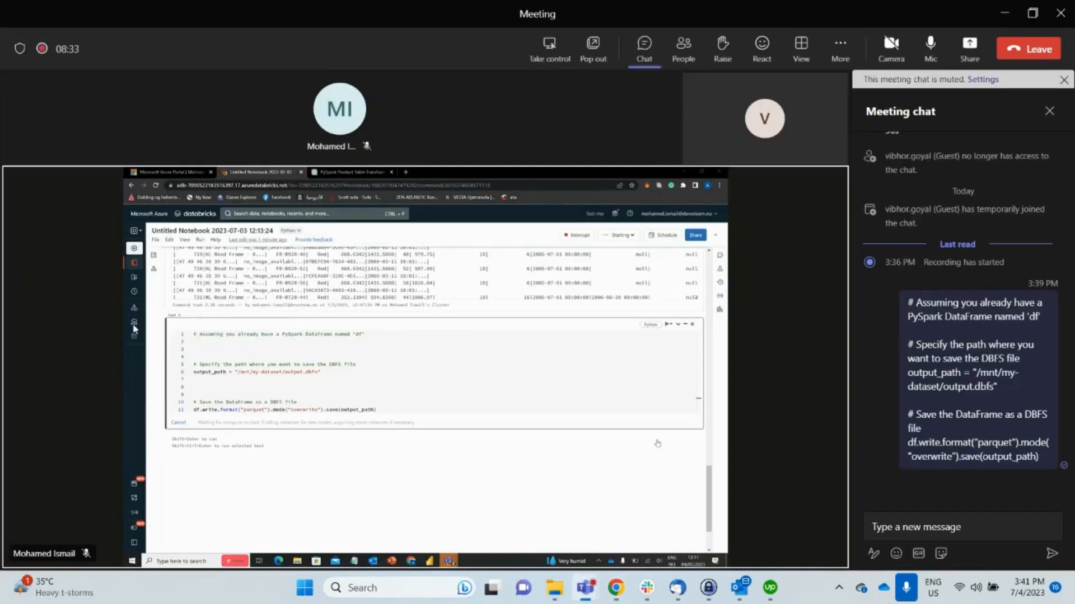
pyautogui.hotkey('alt', 'Tab')
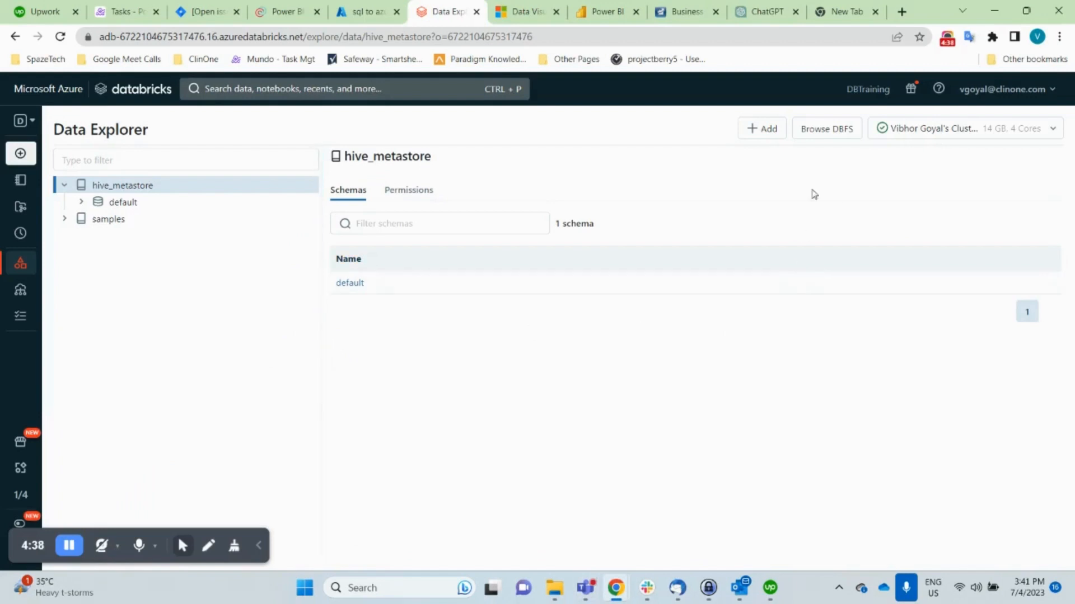
pyautogui.click(827, 129)
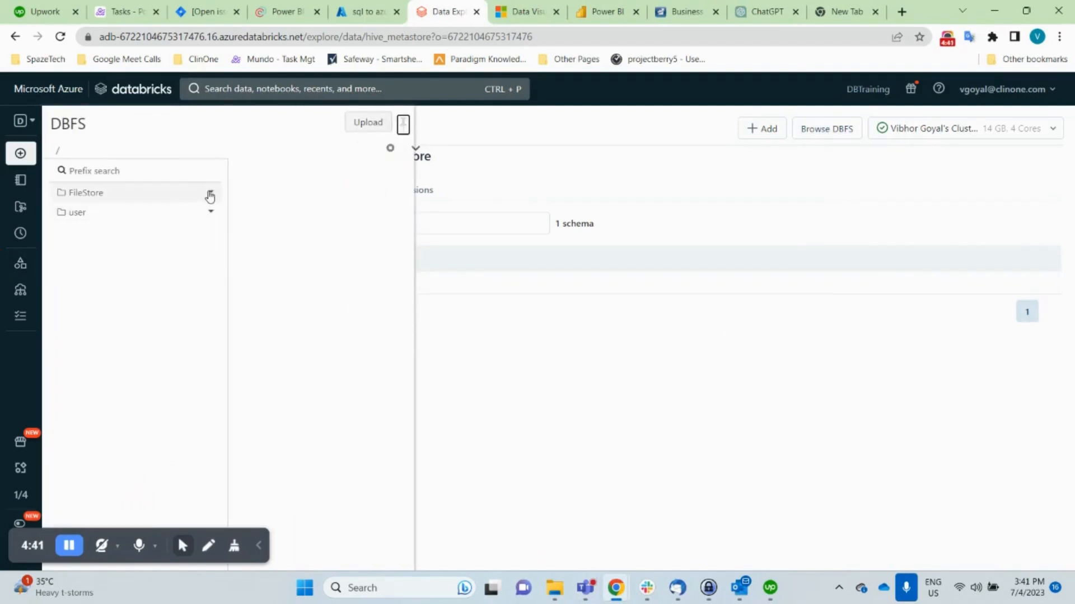
pyautogui.click(211, 211)
pyautogui.click(127, 214)
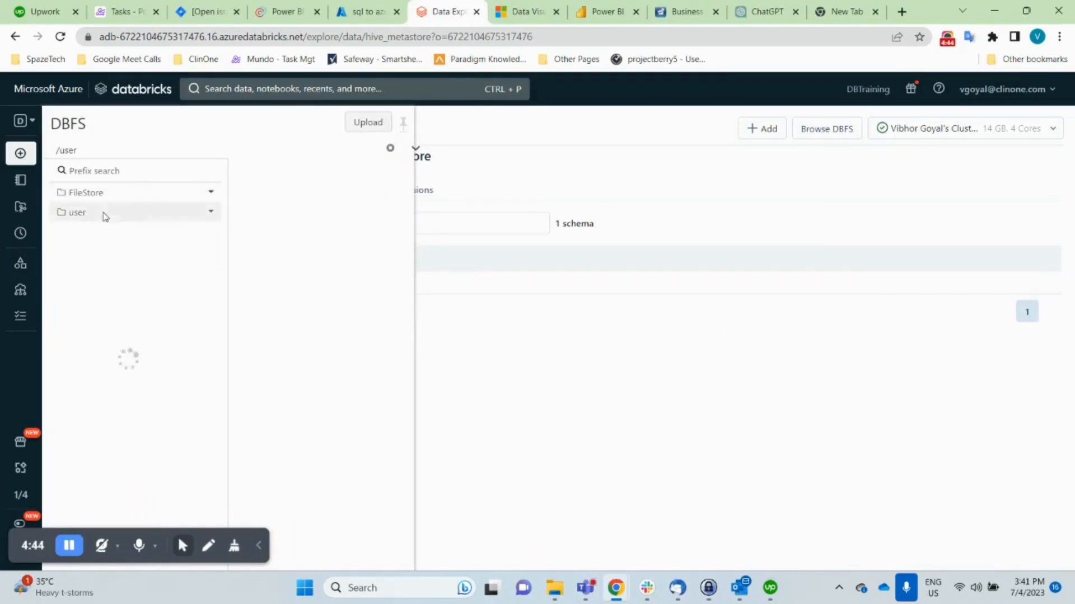
# Step: Switch to the Teams meeting and change its view to enlarge the shared screen
pyautogui.hotkey('alt', 'Tab')
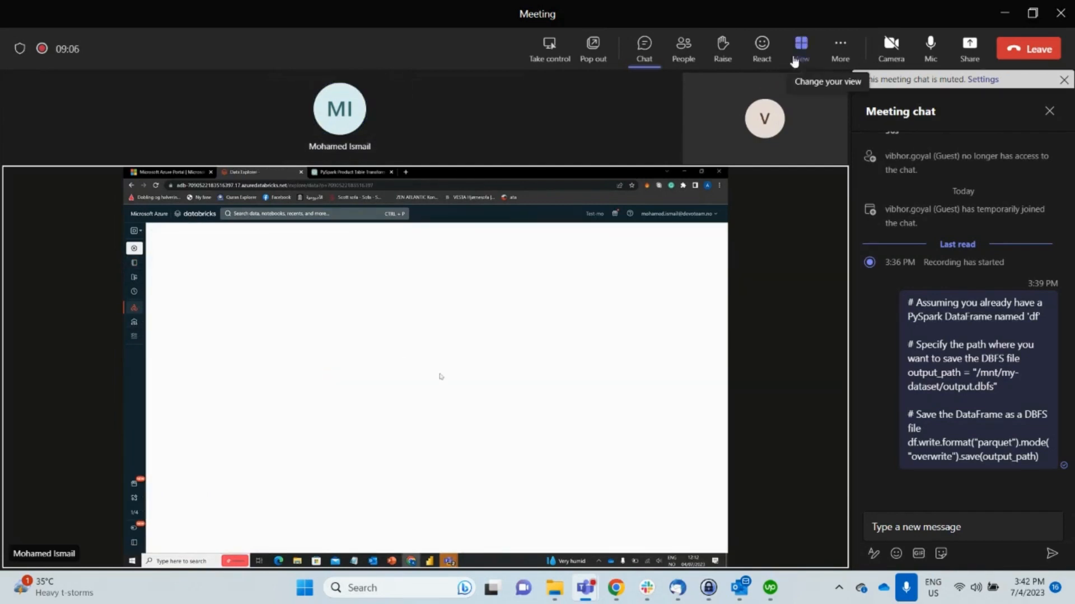
pyautogui.click(800, 45)
pyautogui.click(841, 177)
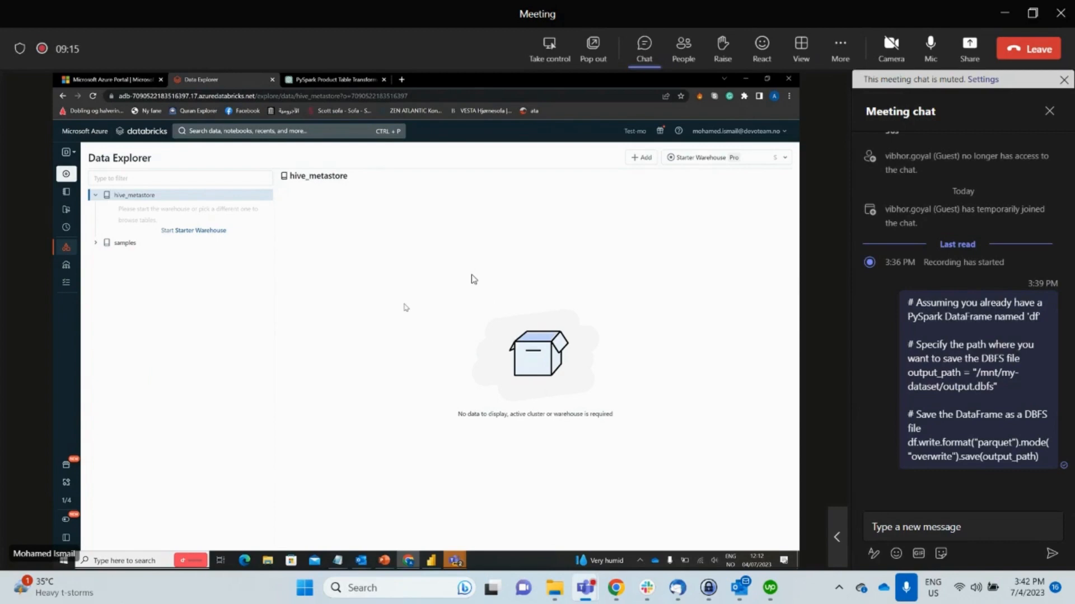
pyautogui.hotkey('alt', 'Tab')
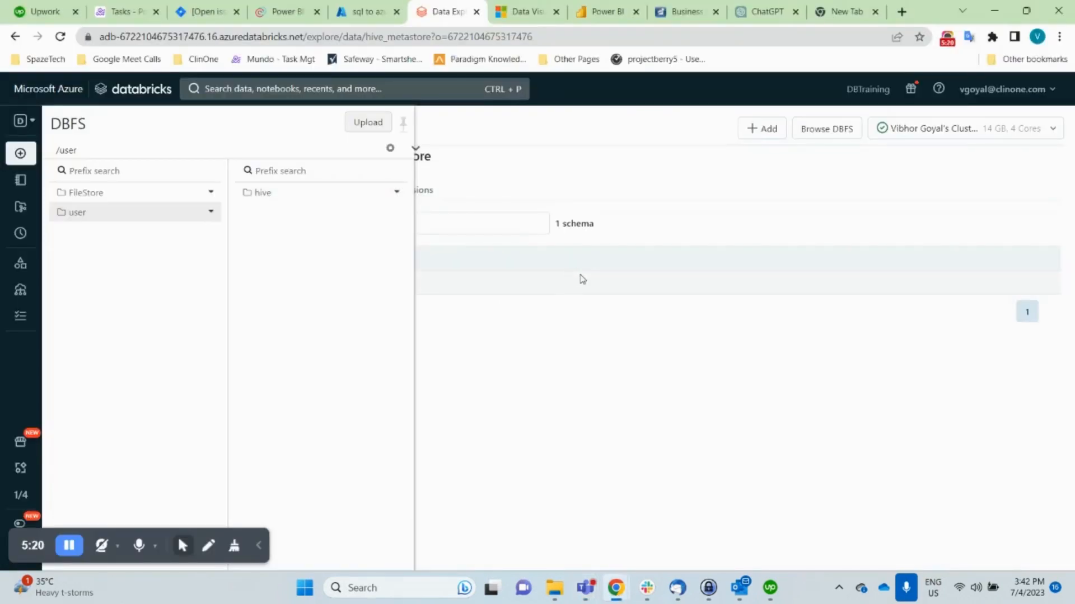
pyautogui.hotkey('alt', 'Tab')
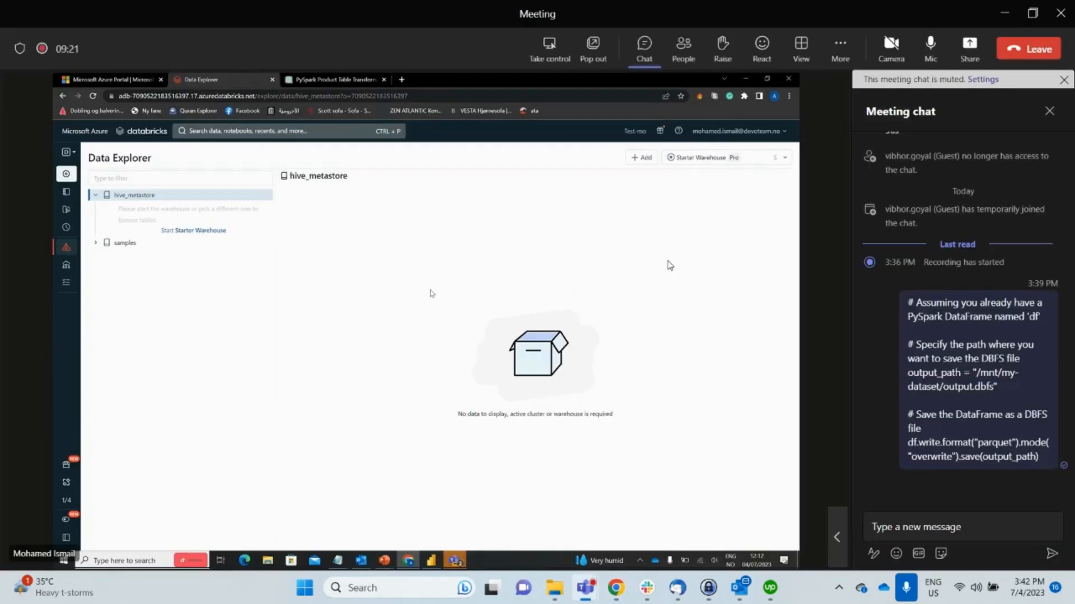
pyautogui.hotkey('alt', 'Tab')
pyautogui.hotkey('alt', 'Tab')
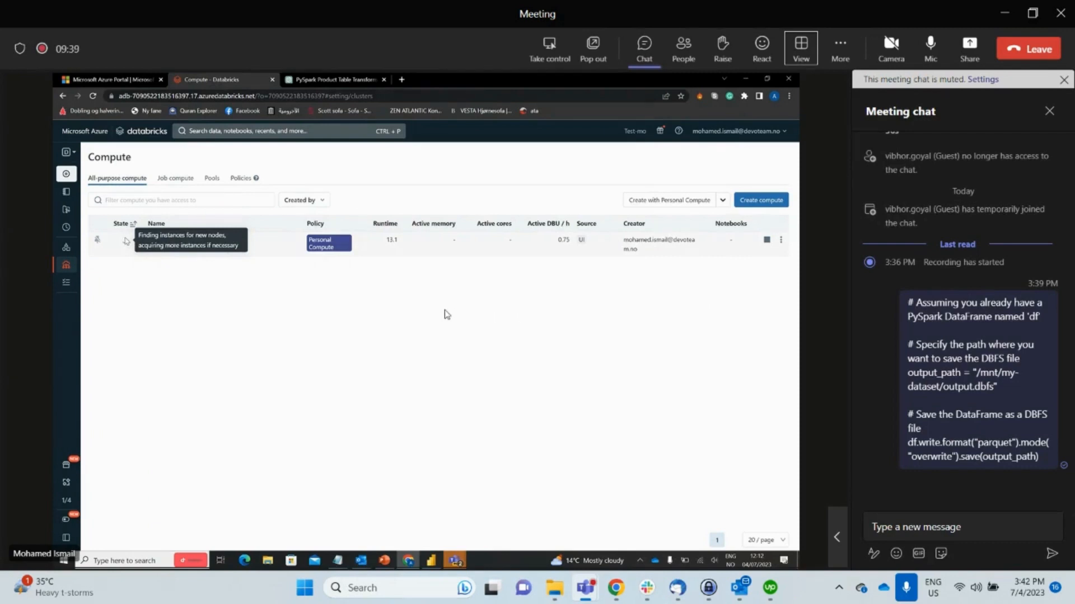
# Step: Switch to Databricks, open the FileStore folder in DBFS and copy its path
pyautogui.hotkey('alt', 'Tab')
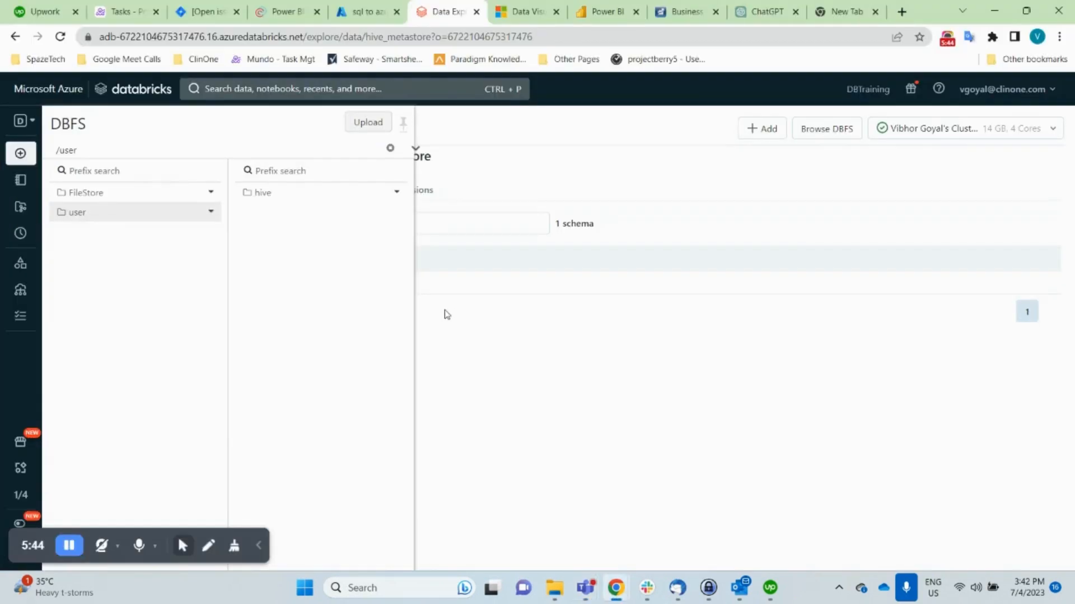
pyautogui.click(112, 192)
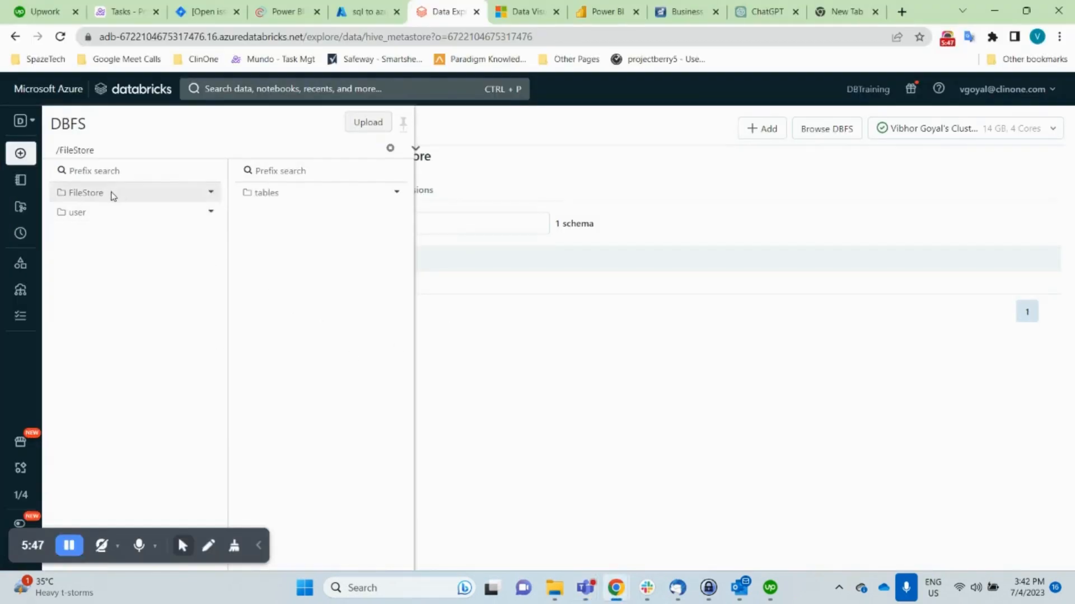
pyautogui.click(259, 548)
pyautogui.click(210, 193)
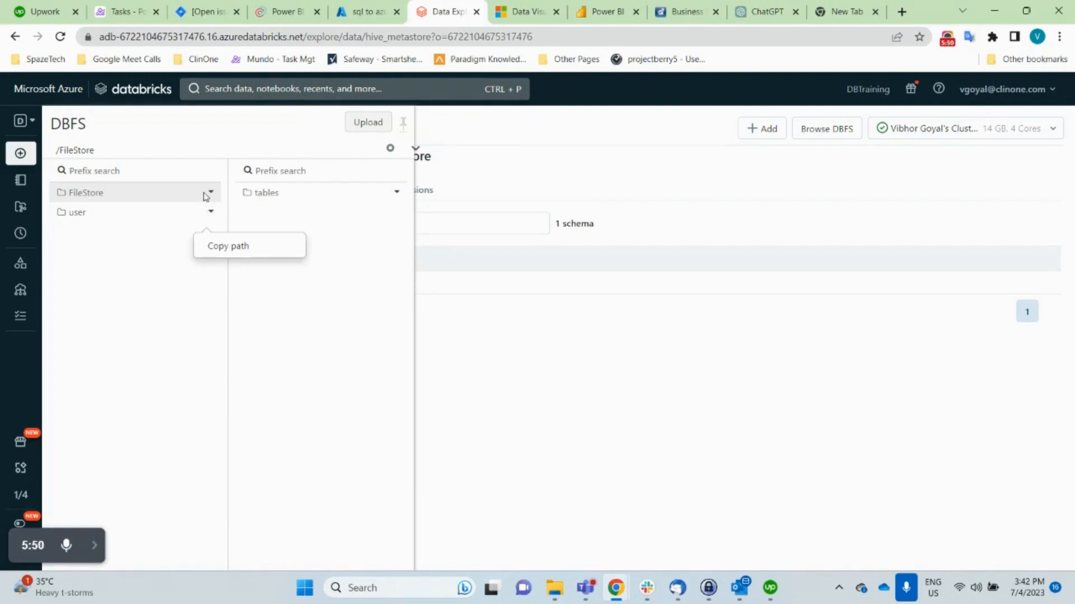
pyautogui.click(225, 245)
# Step: Open Notepad and paste the copied FileStore path into a blank document
pyautogui.moveTo(740, 587)
pyautogui.press('super+r')
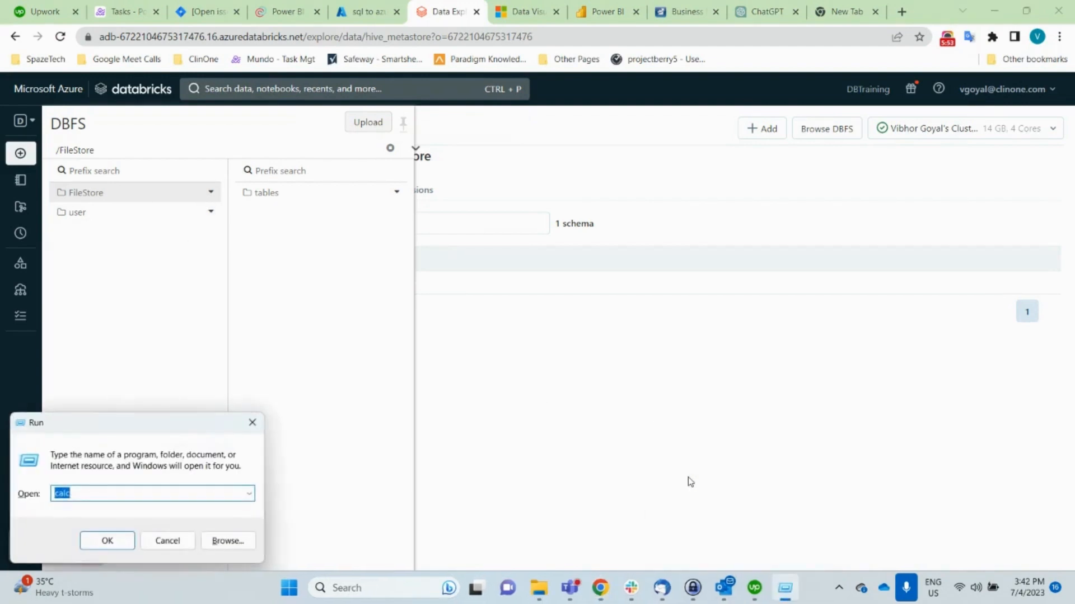
pyautogui.write('notepad')
pyautogui.press('Return')
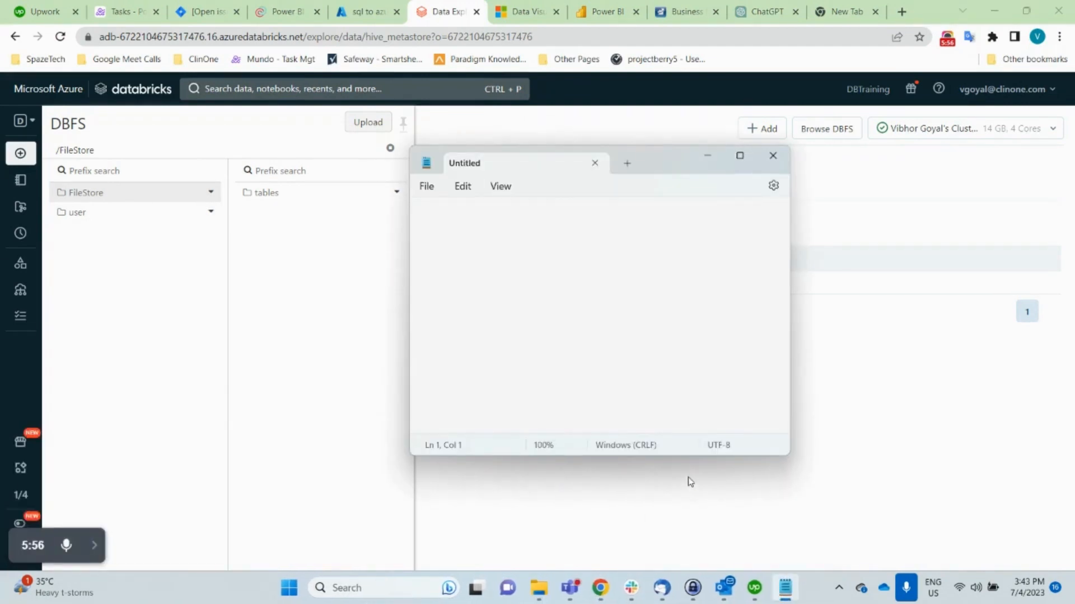
pyautogui.hotkey('ctrl', 'v')
# Step: Return to Databricks and copy the FileStore folder's path in Spark API Format
pyautogui.click(138, 274)
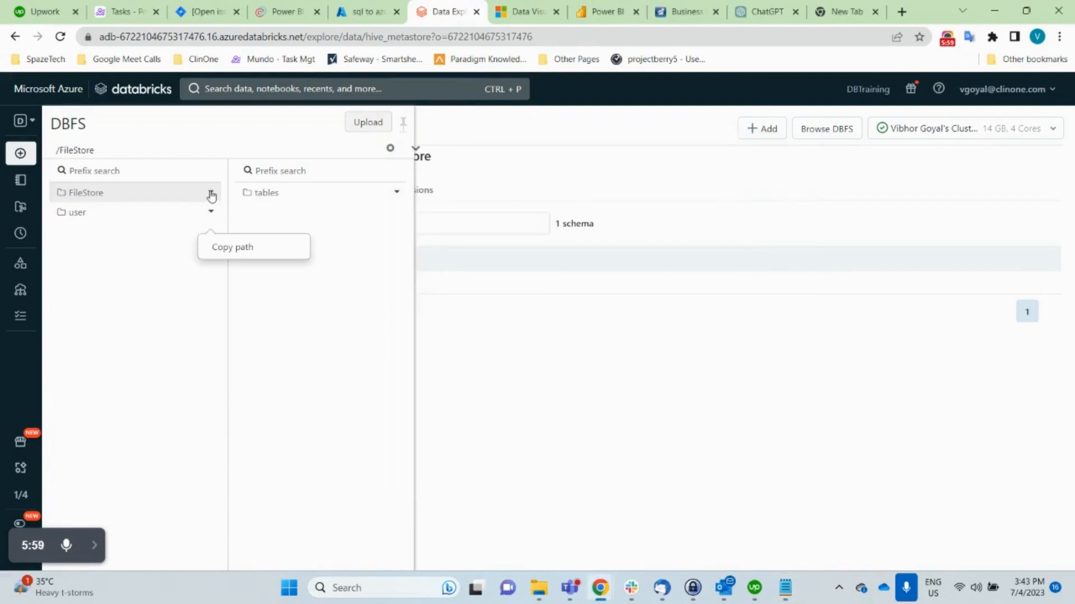
pyautogui.click(211, 193)
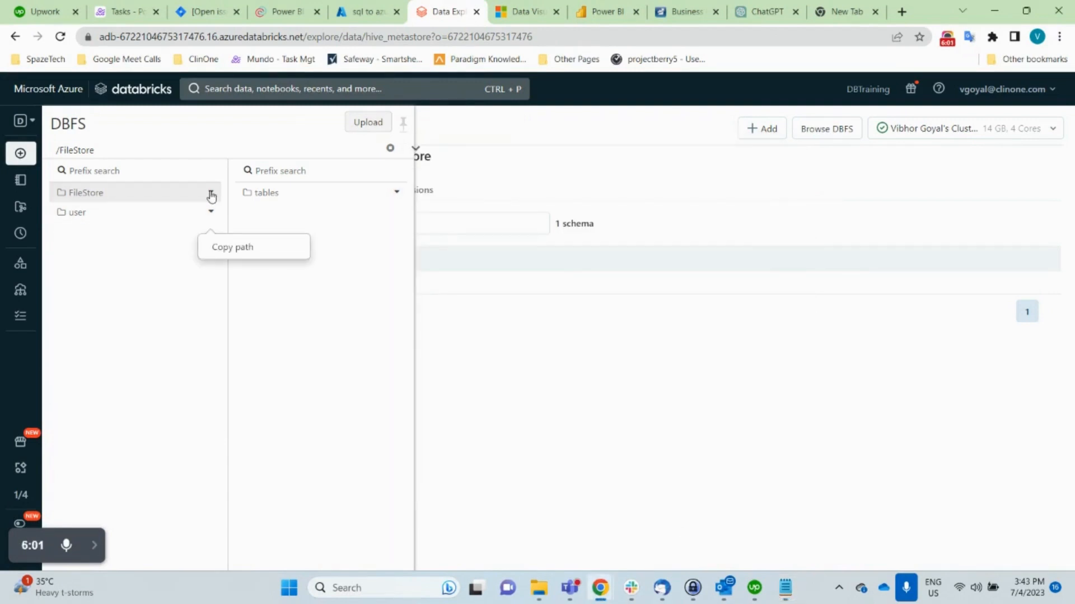
pyautogui.click(238, 252)
pyautogui.hotkey('alt', 'Tab')
pyautogui.click(291, 243)
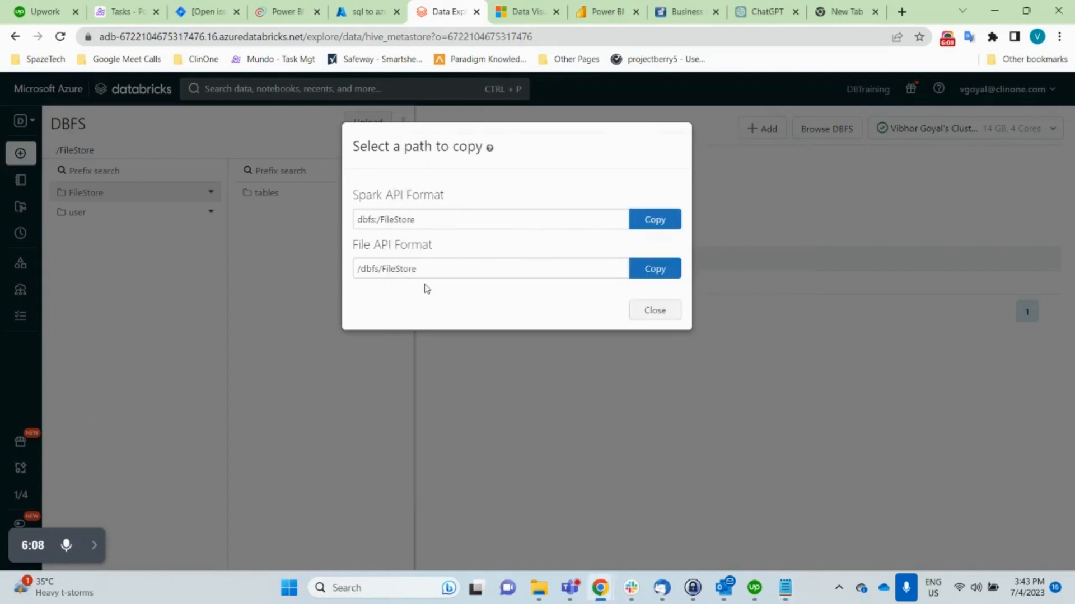
pyautogui.click(650, 224)
# Step: Point out the Spark API Format and File API Format labels in the path dialog and close it
pyautogui.moveTo(355, 195); pyautogui.dragTo(461, 204)
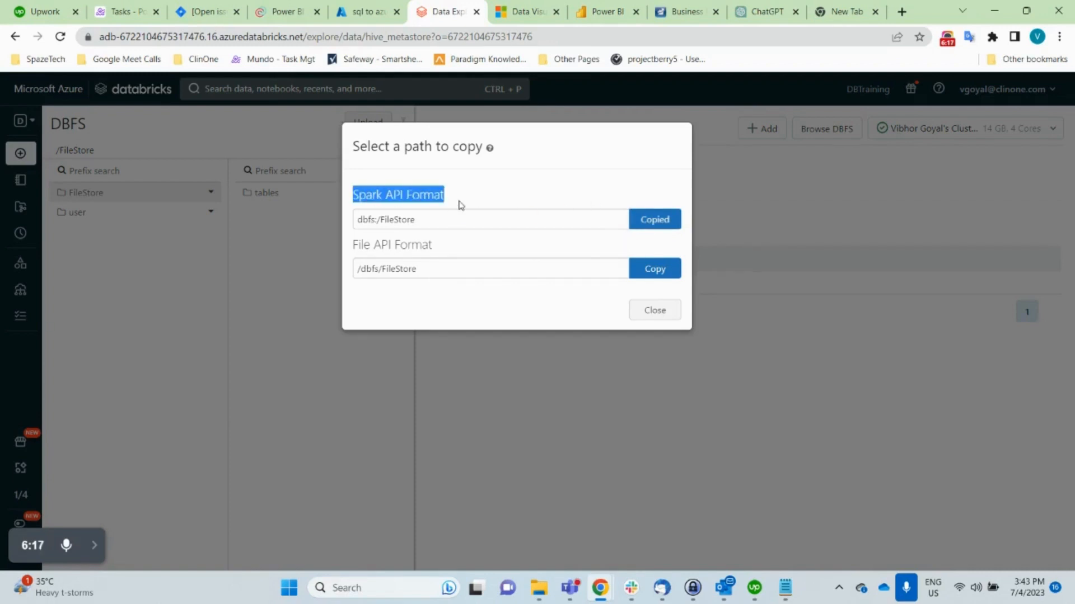
pyautogui.click(460, 205)
pyautogui.moveTo(355, 199); pyautogui.dragTo(446, 202)
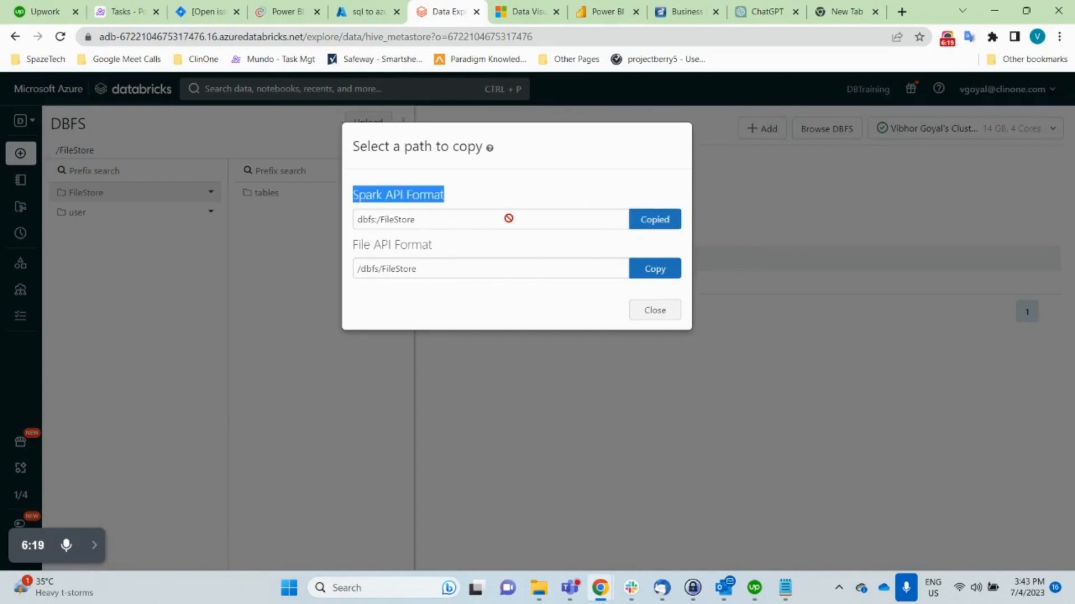
pyautogui.doubleClick(438, 248)
pyautogui.click(459, 243)
pyautogui.click(672, 310)
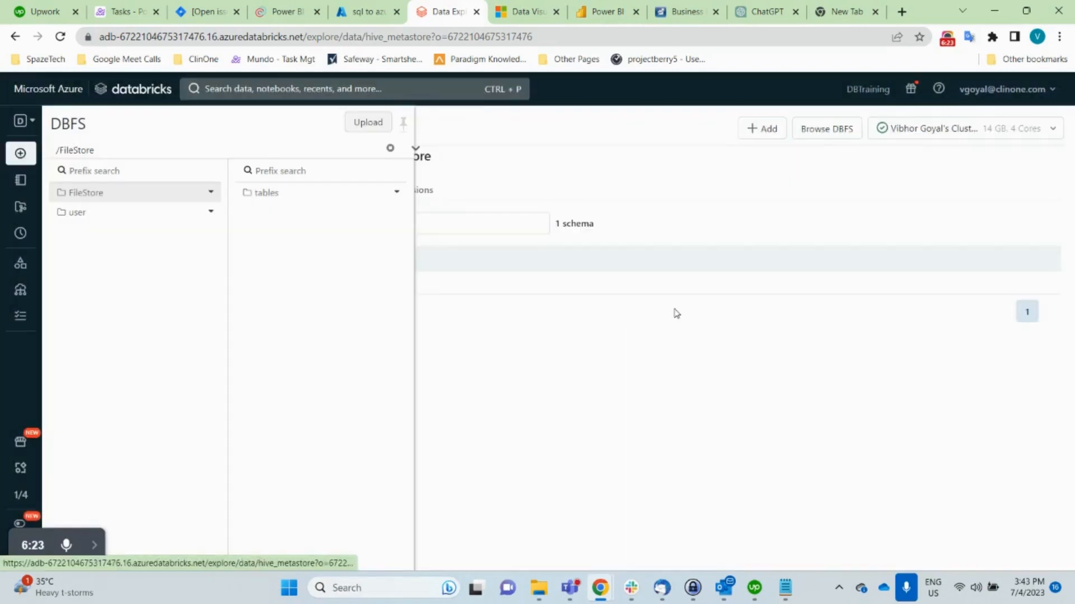
# Step: Switch to Notepad and replace the document's contents with the copied path dbfs:/FileStore
pyautogui.hotkey('alt', 'Tab')
pyautogui.hotkey('ctrl', 'a')
pyautogui.hotkey('ctrl', 'v')
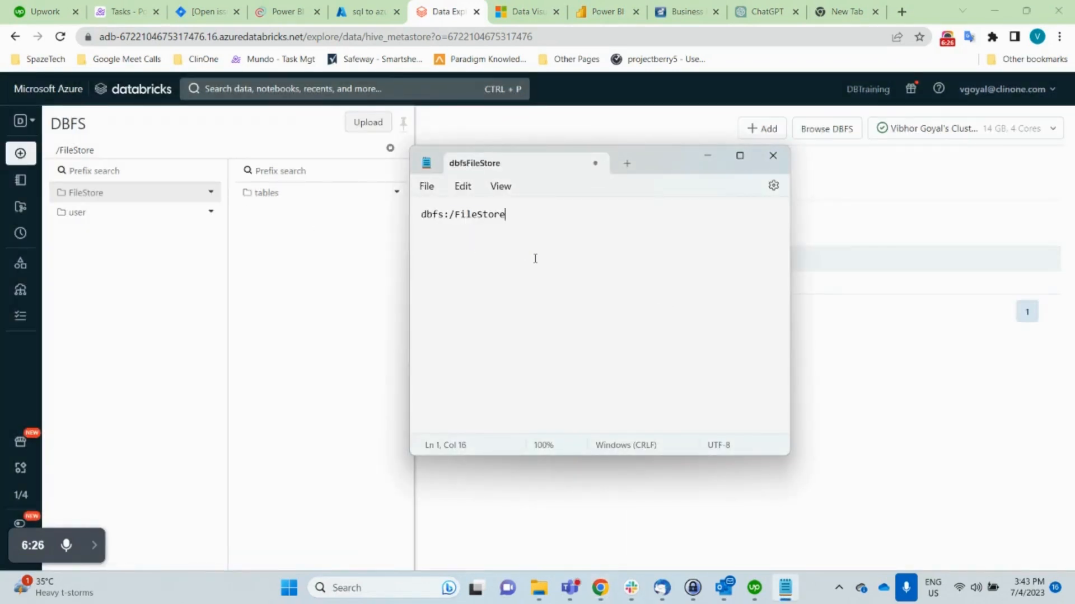
# Step: Return to Databricks and show the path-copying option for the tables and user folders in DBFS
pyautogui.hotkey('alt', 'Tab')
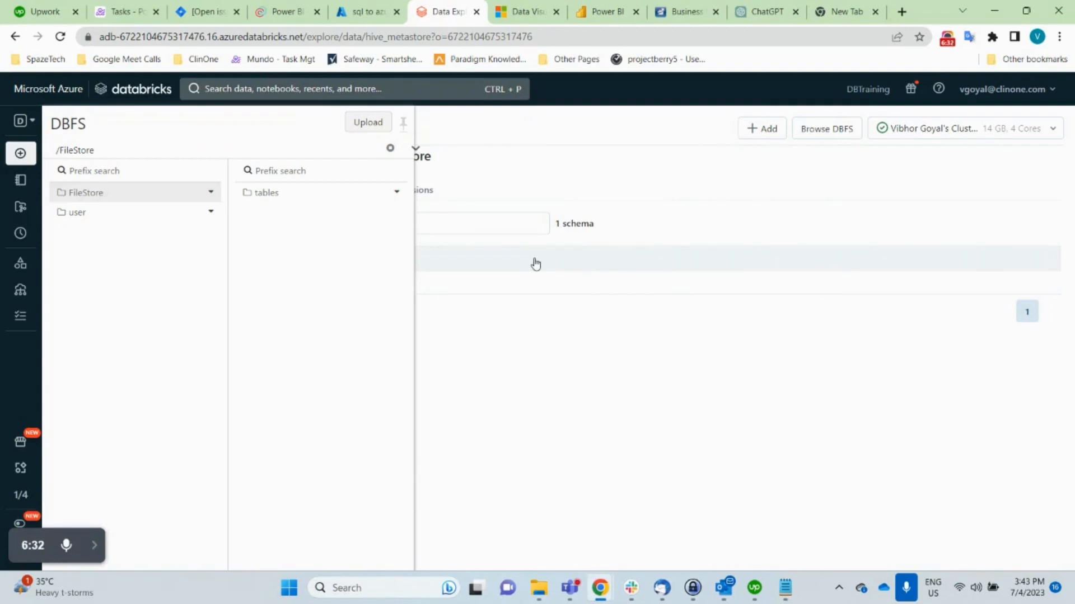
pyautogui.click(396, 192)
pyautogui.click(364, 242)
pyautogui.click(211, 211)
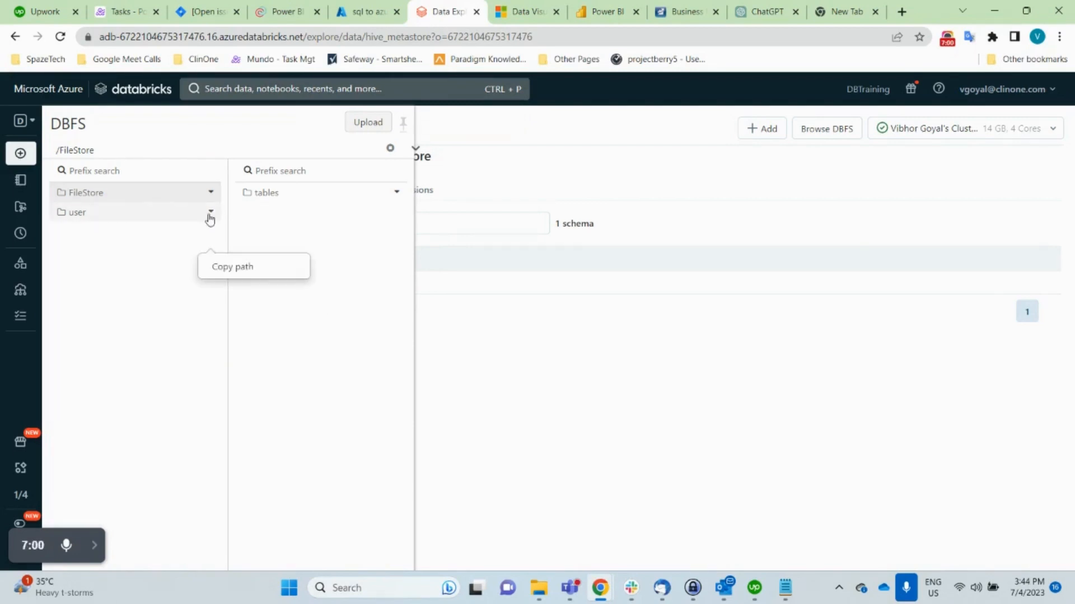
pyautogui.click(306, 247)
pyautogui.hotkey('alt', 'Tab')
pyautogui.hotkey('alt', 'Tab')
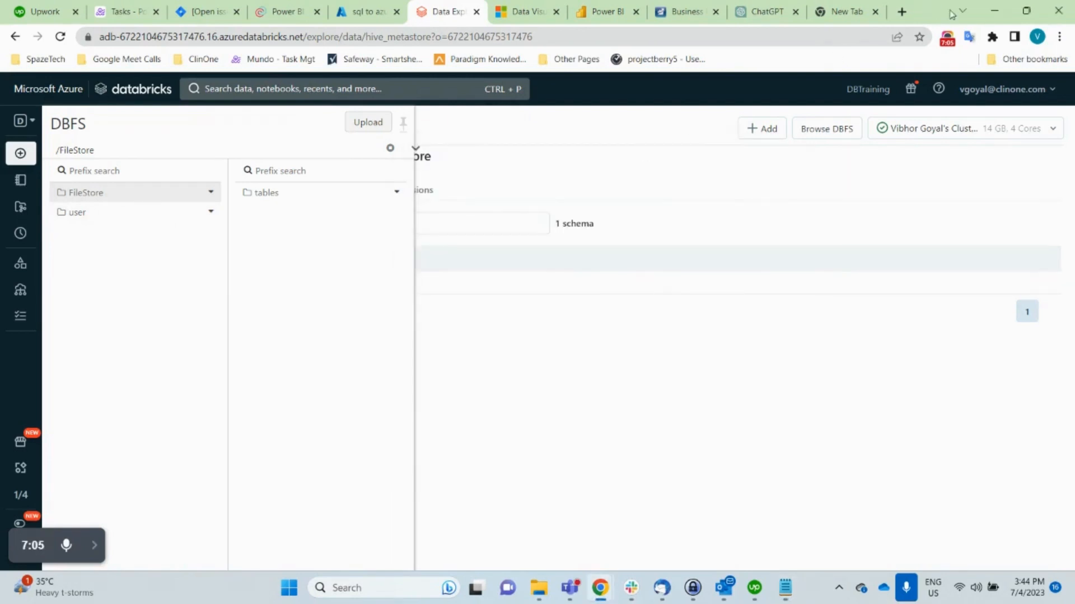
# Step: Minimize Databricks and Notepad to check the participant's shared Data Explorer in Teams against the Browse DBFS option in Databricks
pyautogui.click(994, 11)
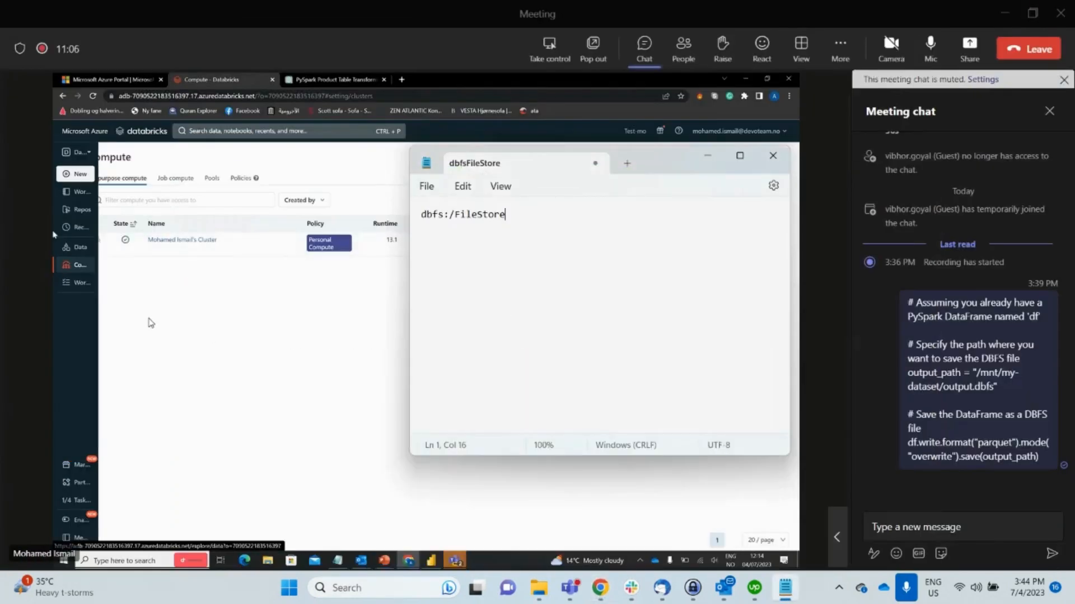
pyautogui.click(708, 158)
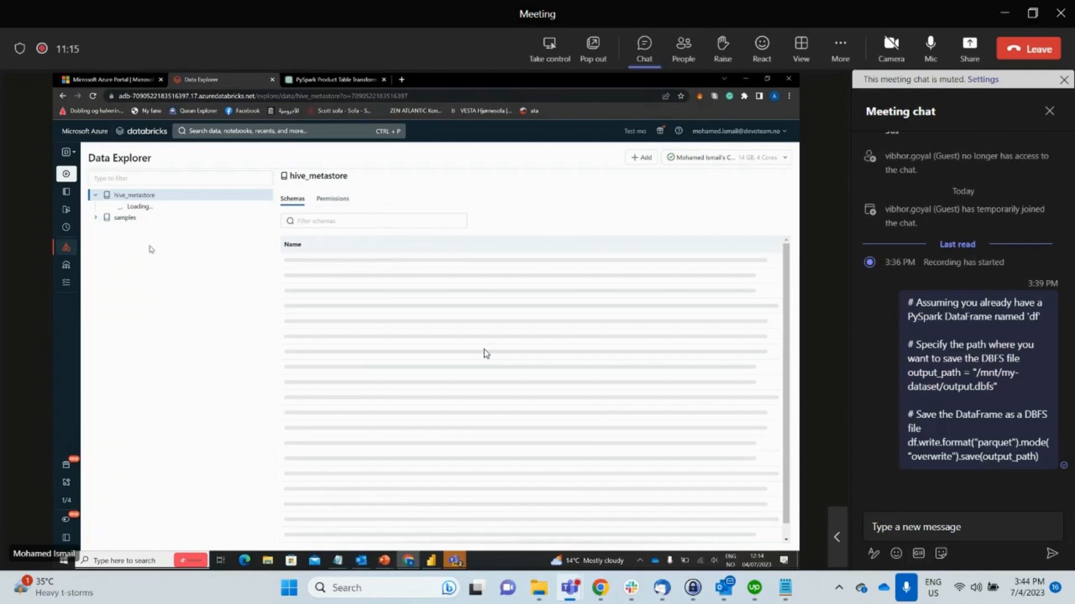
pyautogui.hotkey('alt', 'Tab')
pyautogui.hotkey('alt', 'Tab')
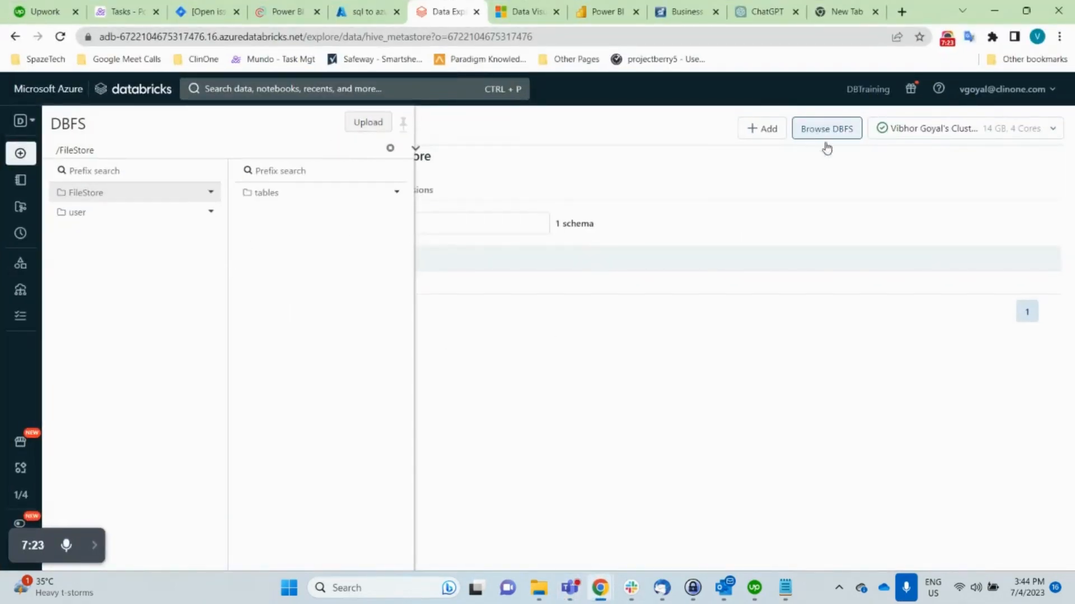
pyautogui.hotkey('alt', 'Tab')
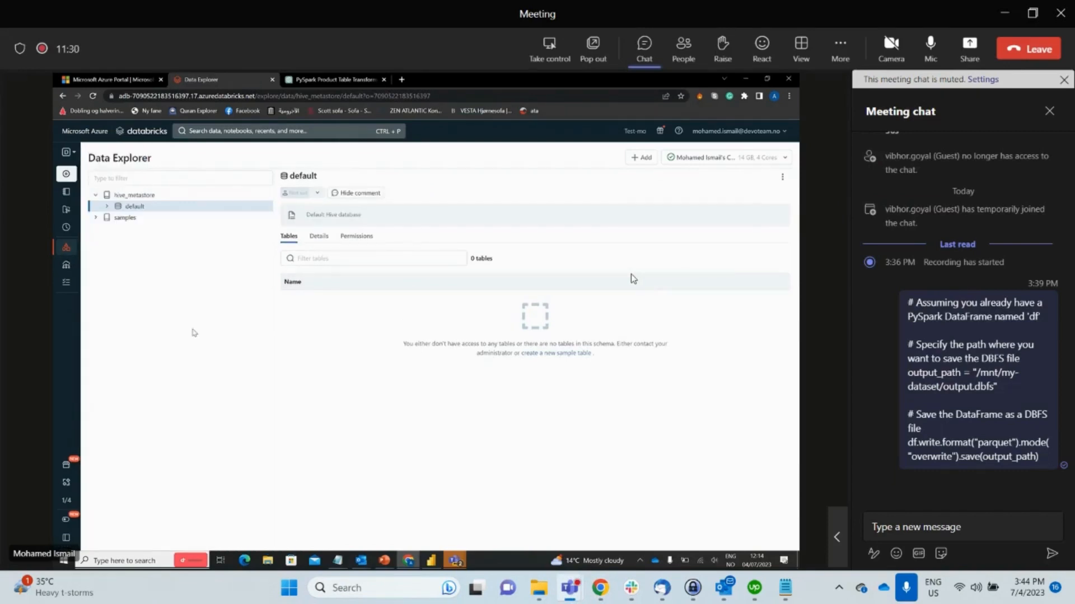
pyautogui.hotkey('alt', 'Tab')
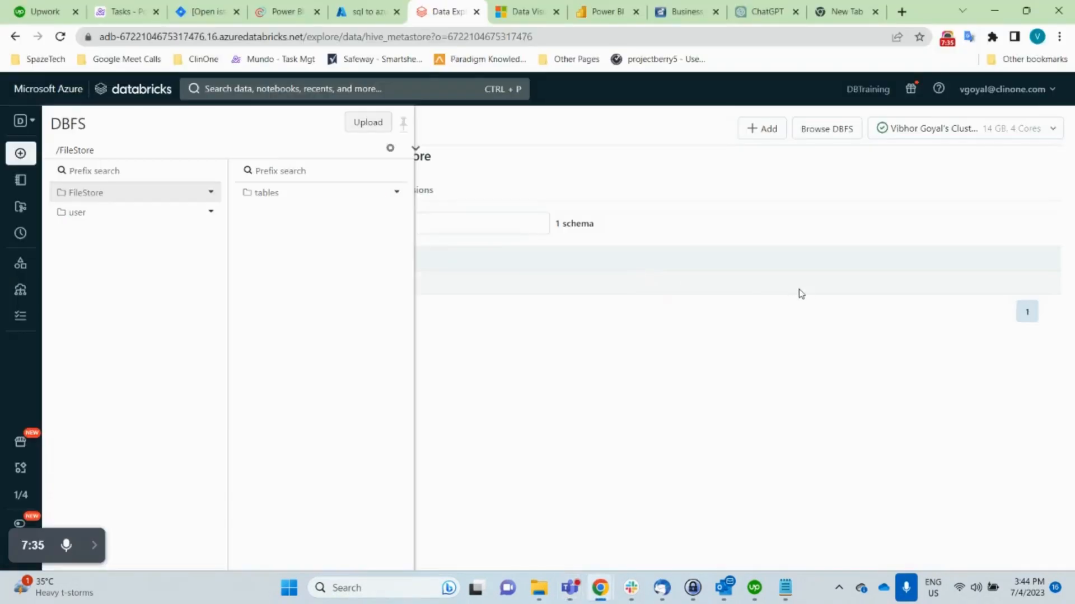
# Step: Return to the Teams meeting and share the entire screen with the participant
pyautogui.hotkey('alt', 'Tab')
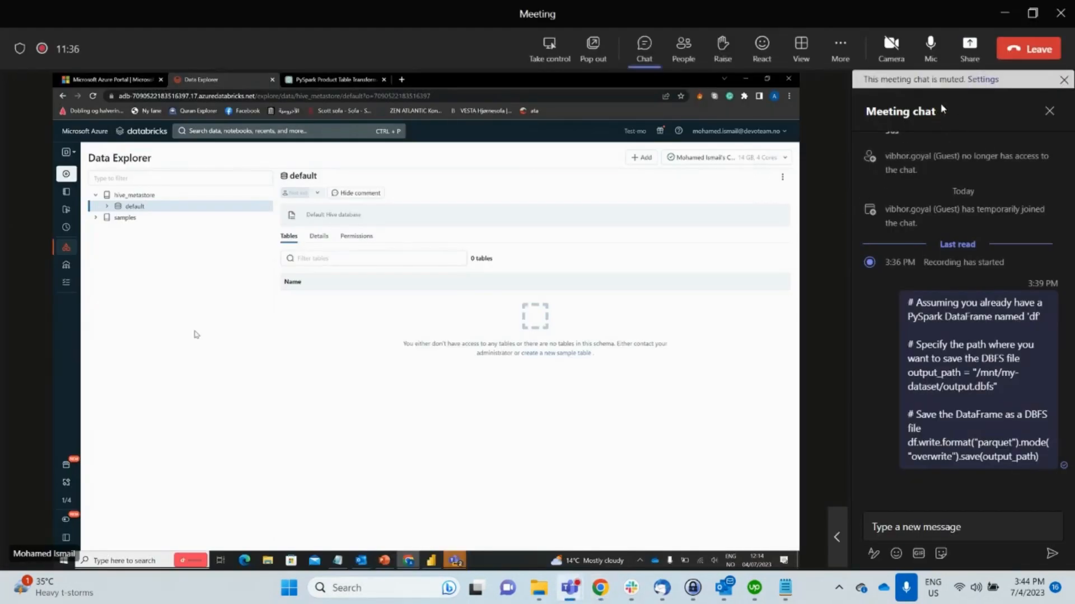
pyautogui.click(969, 49)
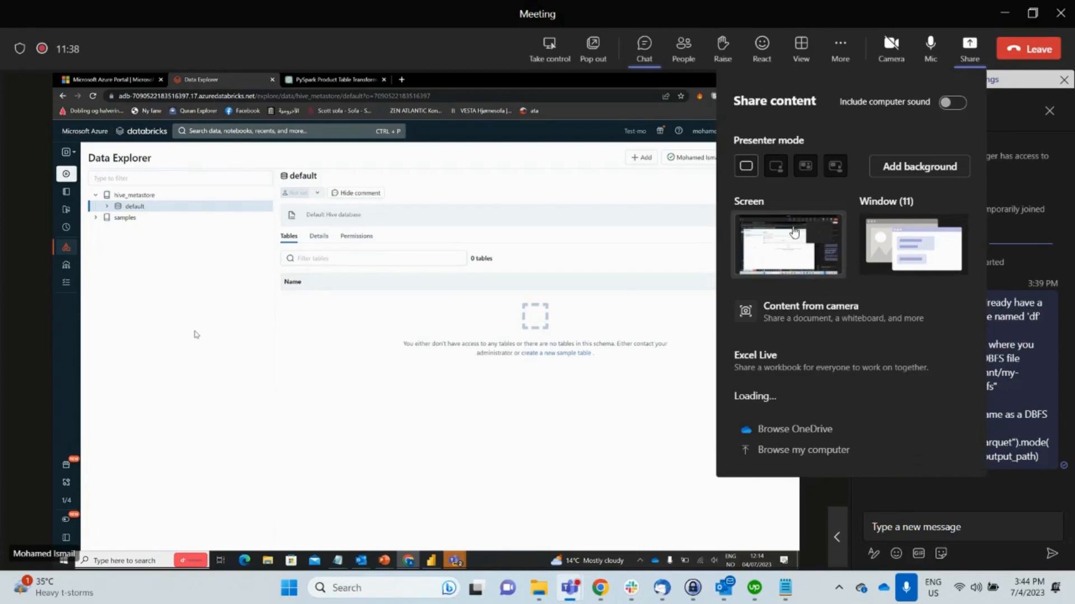
pyautogui.click(794, 231)
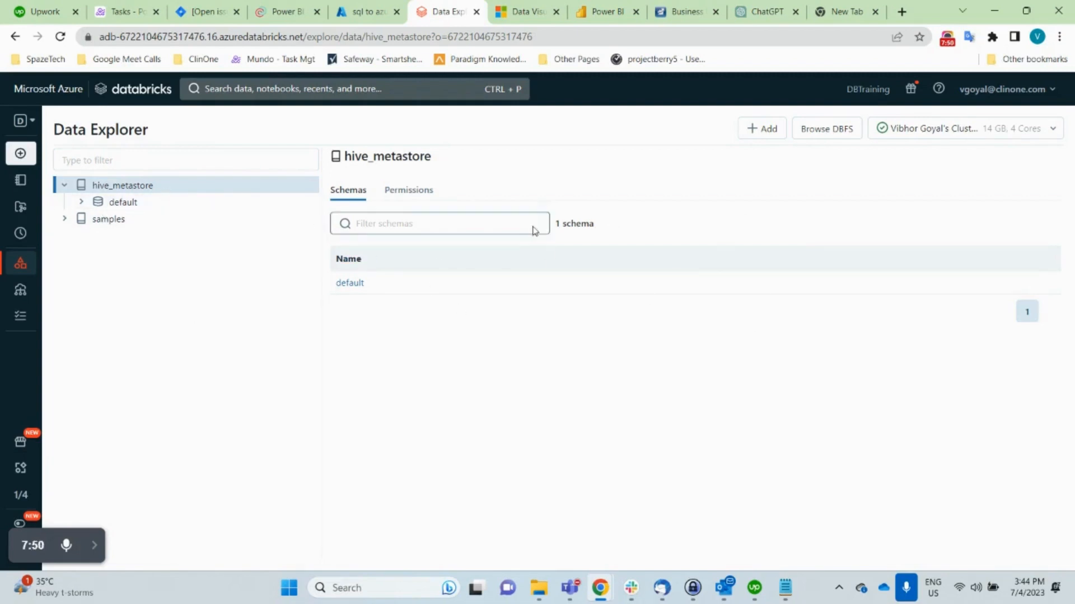
# Step: Browse DBFS to the FileStore/tables folder, copy its path in Spark API Format, and close the path dialog
pyautogui.click(834, 137)
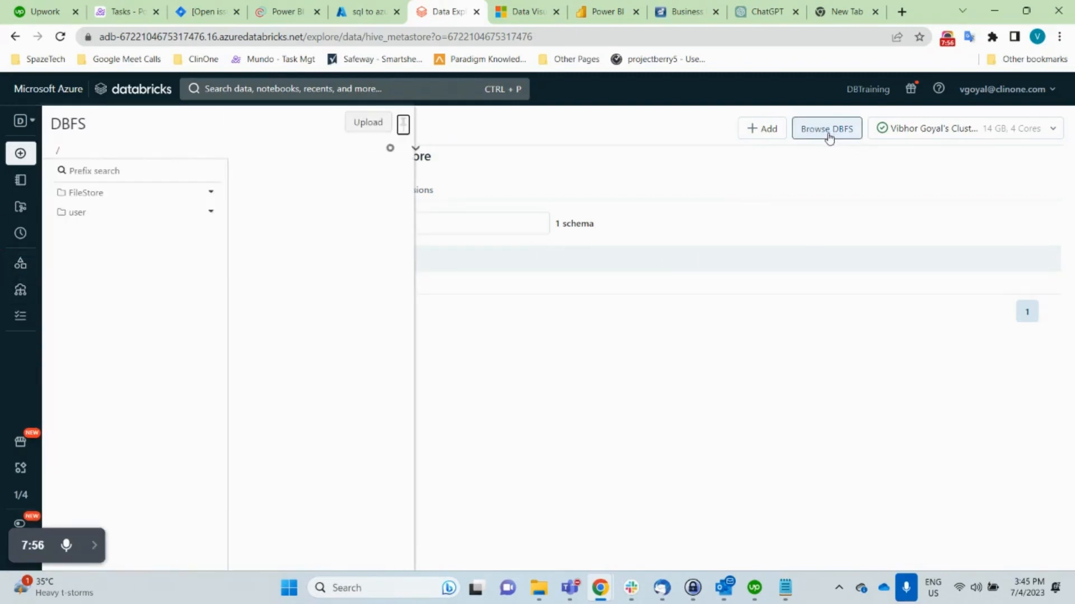
pyautogui.click(311, 197)
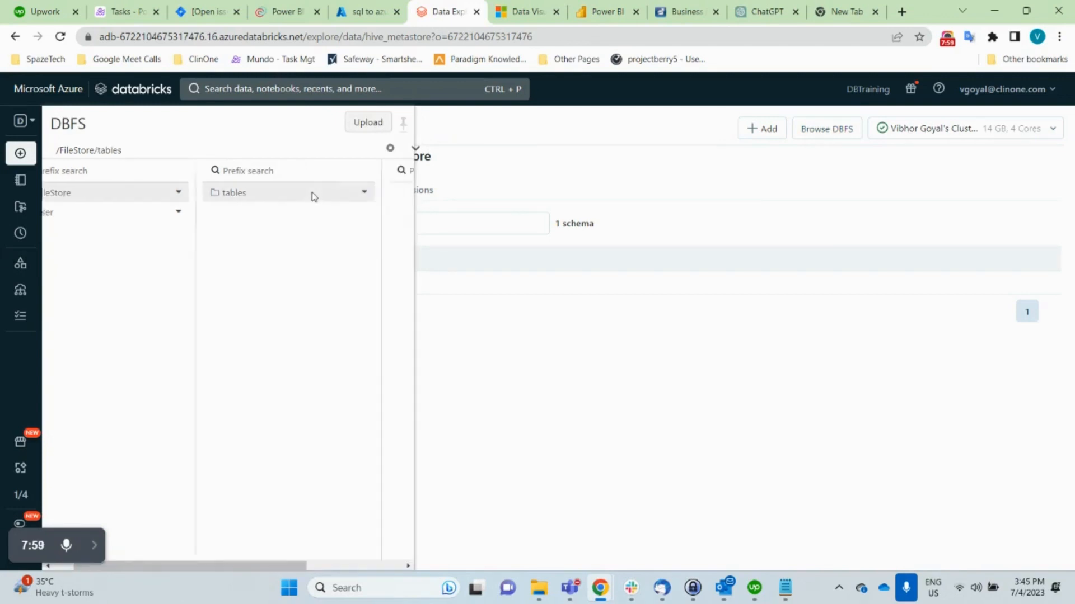
pyautogui.click(209, 193)
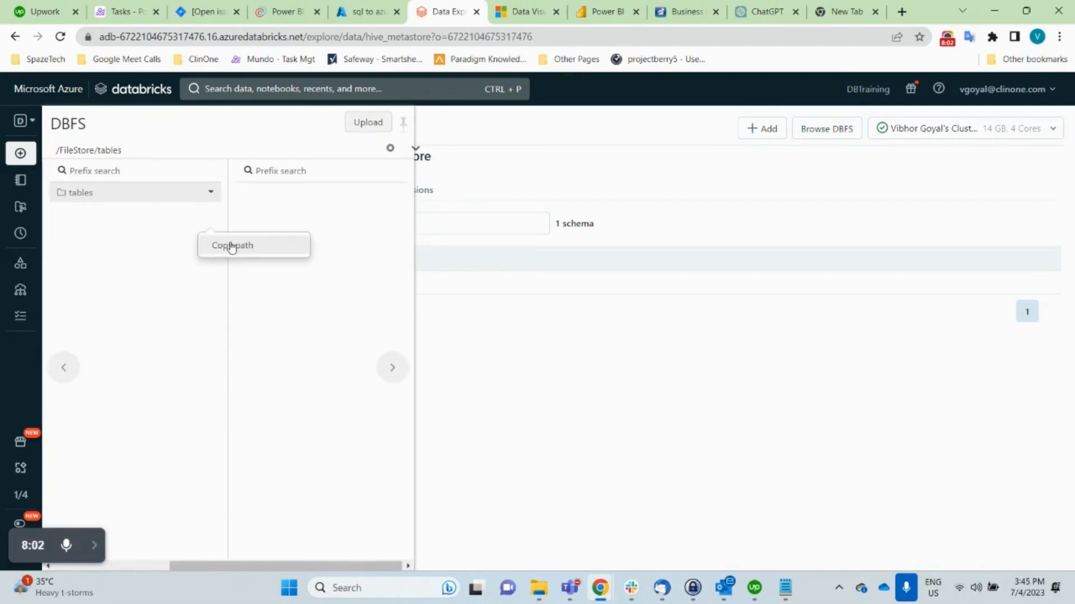
pyautogui.click(228, 244)
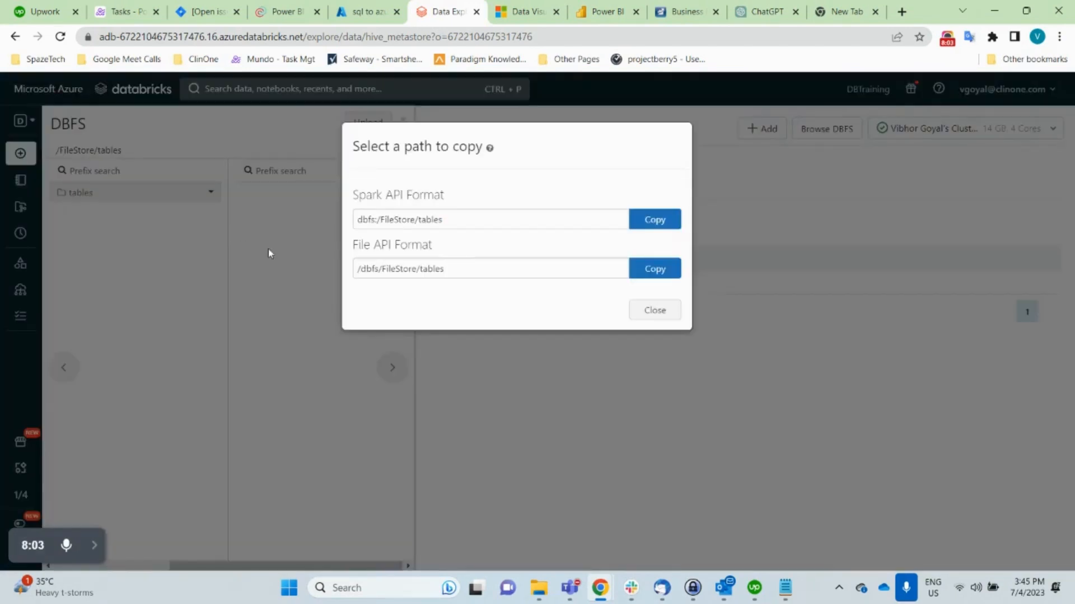
pyautogui.click(647, 224)
pyautogui.click(651, 313)
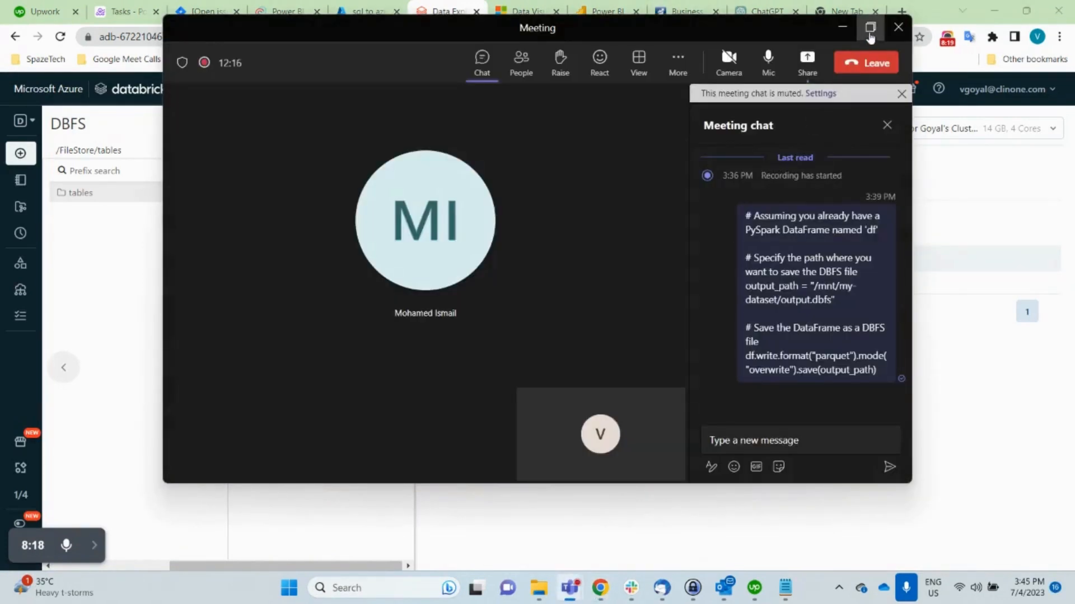
# Step: Maximize the Teams meeting window, close the meeting chat, and mute and unmute the microphone
pyautogui.click(870, 29)
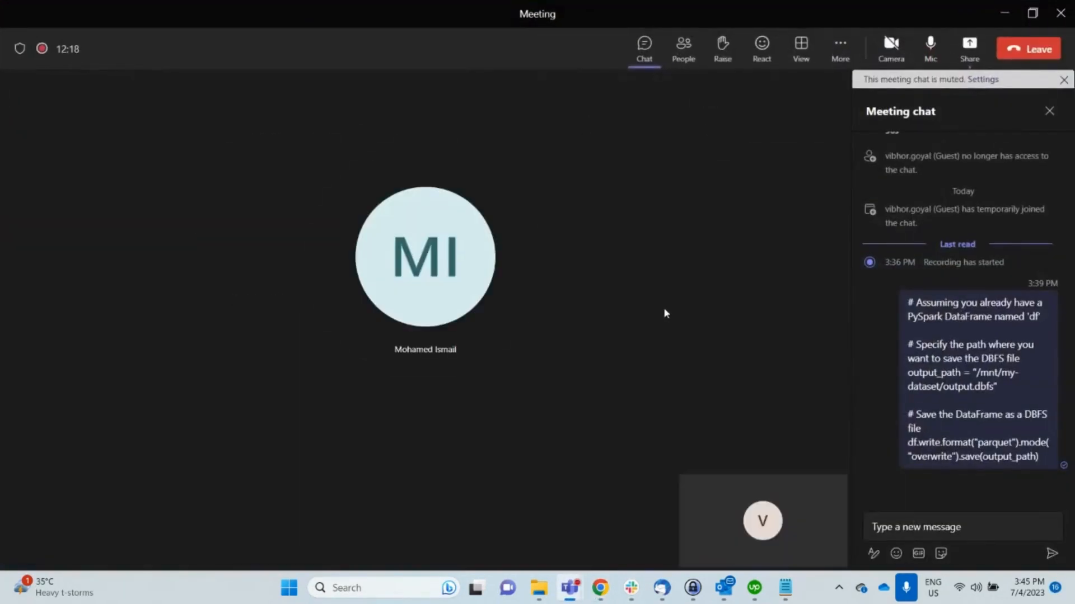
pyautogui.click(1049, 111)
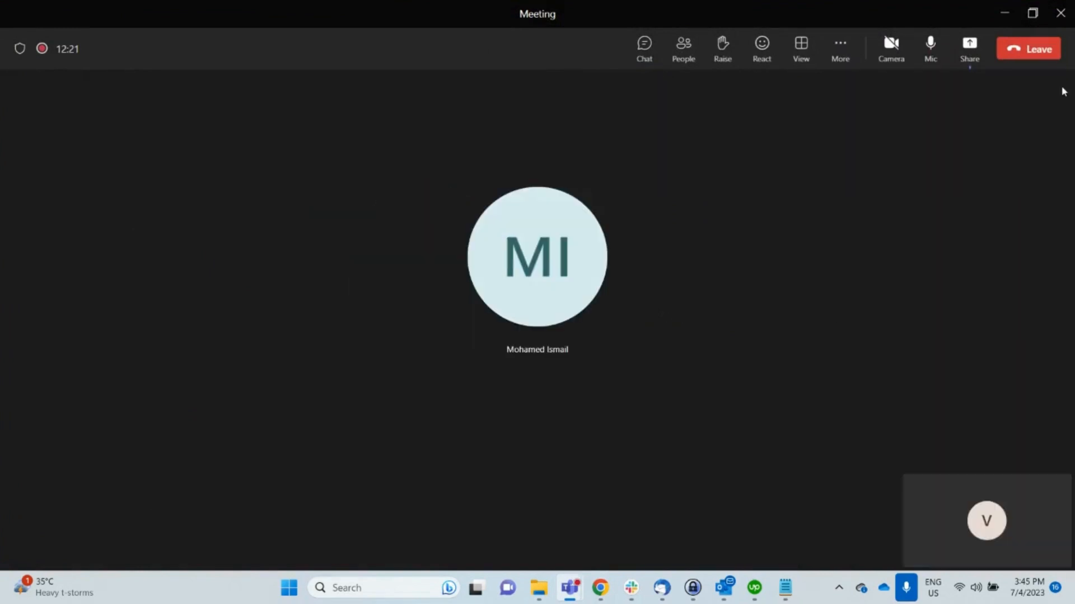
pyautogui.click(930, 47)
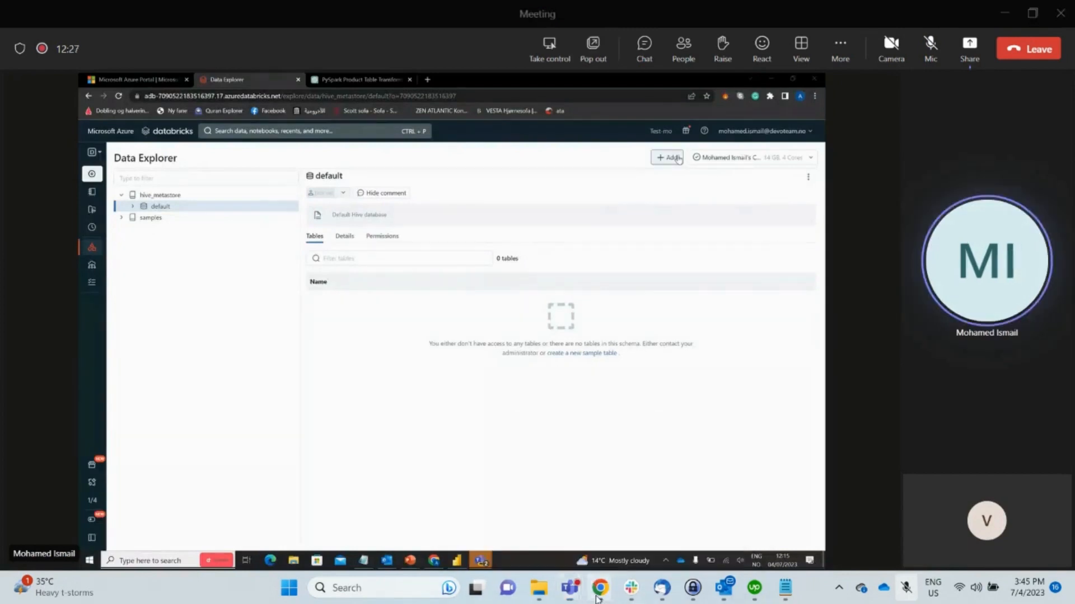
pyautogui.click(940, 51)
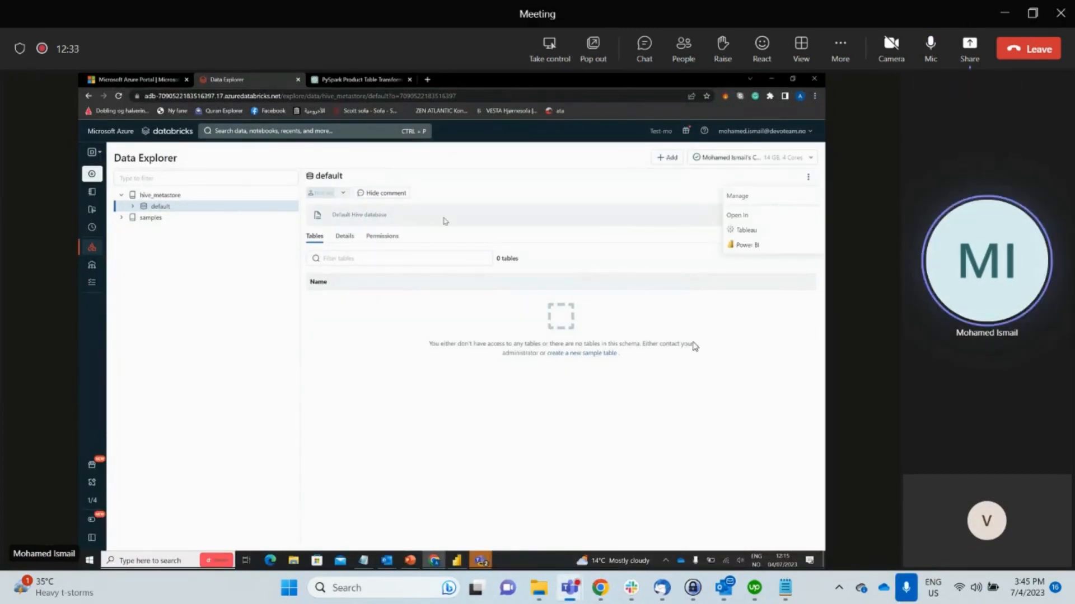
# Step: Switch to Databricks and check the available warehouses and clusters in the Data Explorer's compute selector
pyautogui.hotkey('alt', 'Tab')
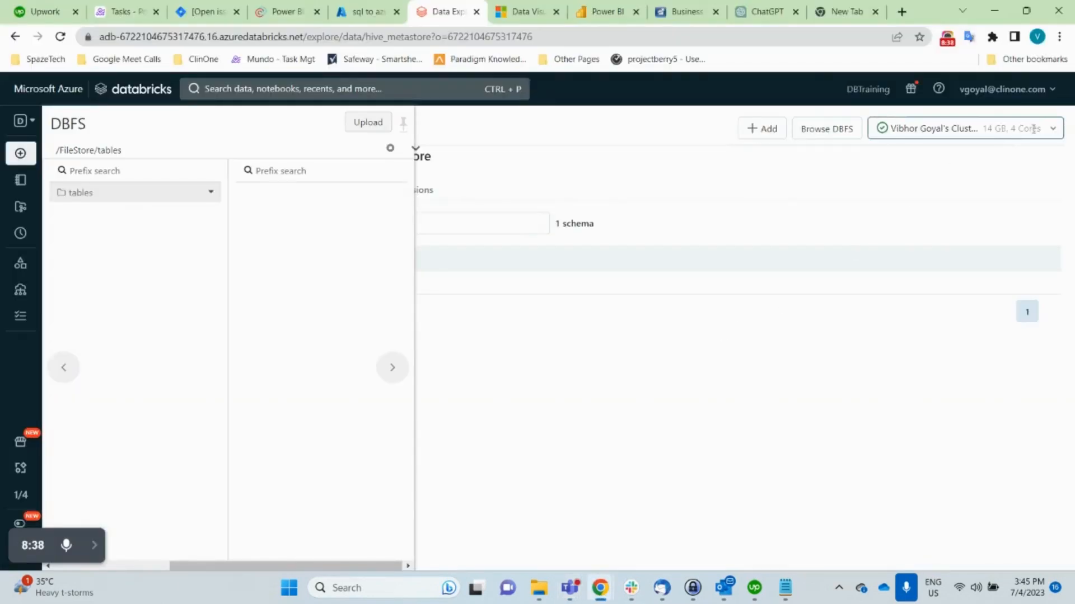
pyautogui.click(1055, 130)
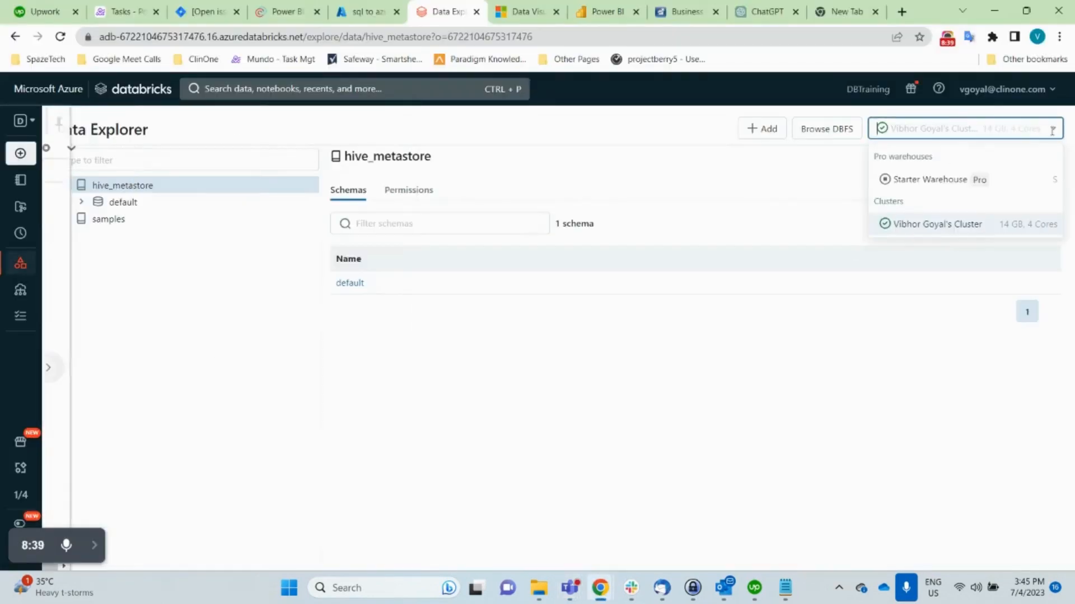
pyautogui.click(811, 237)
# Step: Switch to the Teams meeting and send the copied path dbfs:/FileStore/tables in the meeting chat
pyautogui.hotkey('alt', 'Tab')
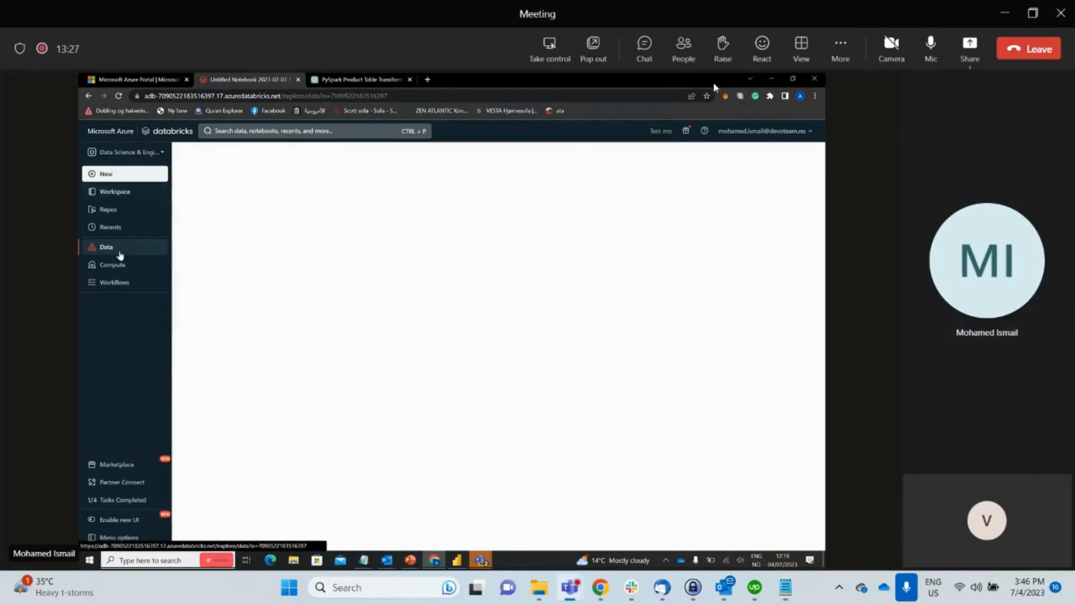
pyautogui.click(645, 45)
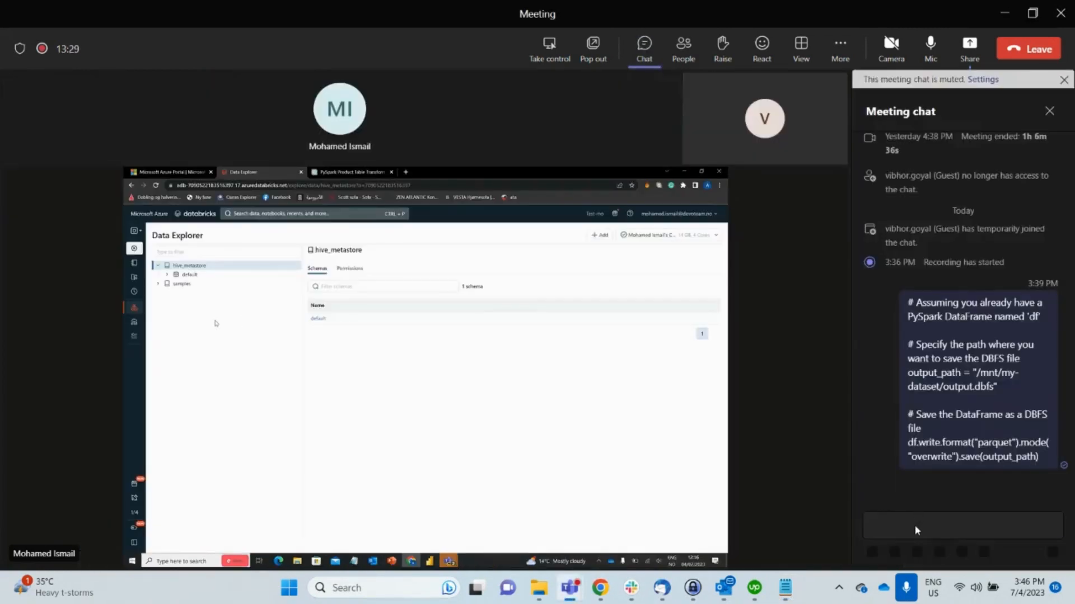
pyautogui.click(915, 526)
pyautogui.hotkey('ctrl', 'v')
pyautogui.press('Return')
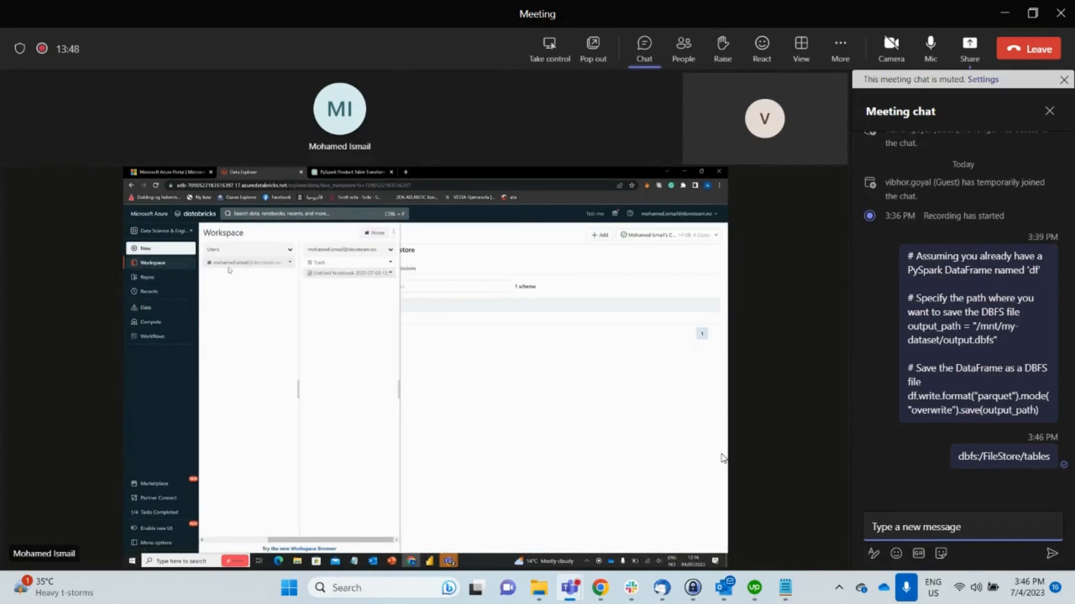
# Step: Close the meeting chat and mute and unmute the microphone while following the participant's notebook
pyautogui.click(930, 56)
pyautogui.click(1049, 111)
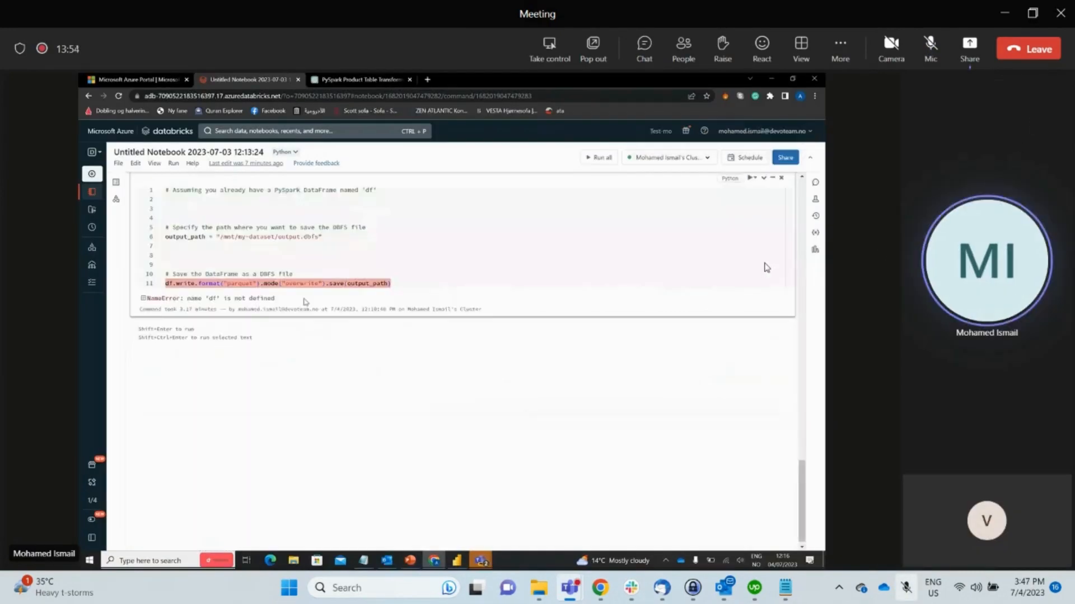
pyautogui.click(930, 44)
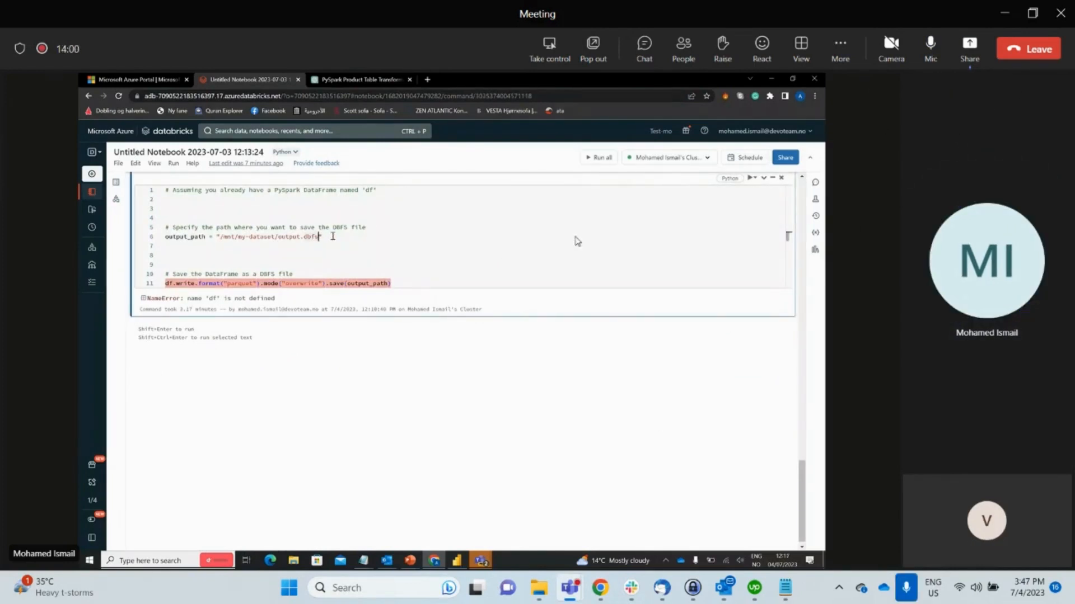
pyautogui.click(930, 50)
pyautogui.click(931, 54)
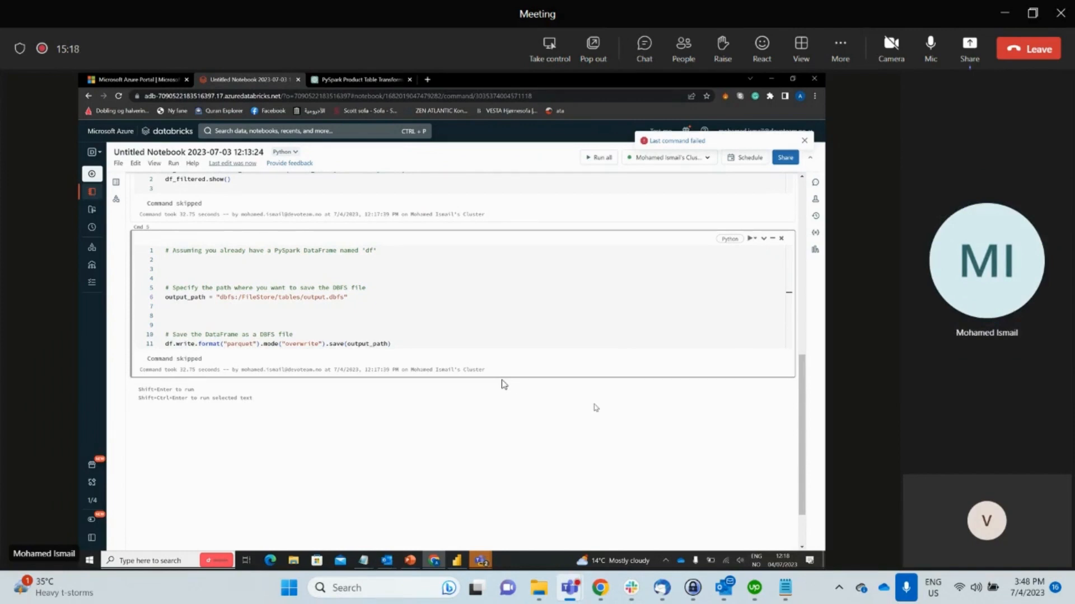
# Step: Mute and unmute the microphone while following the participant's Databricks access token settings
pyautogui.scroll(1, 460, 402)
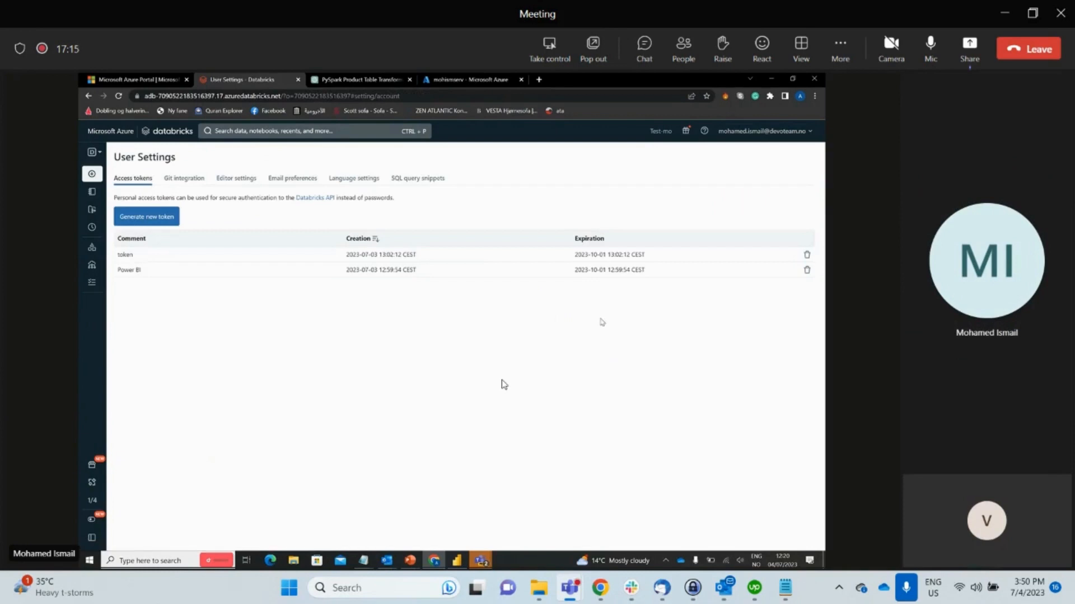
pyautogui.click(931, 49)
pyautogui.click(931, 49)
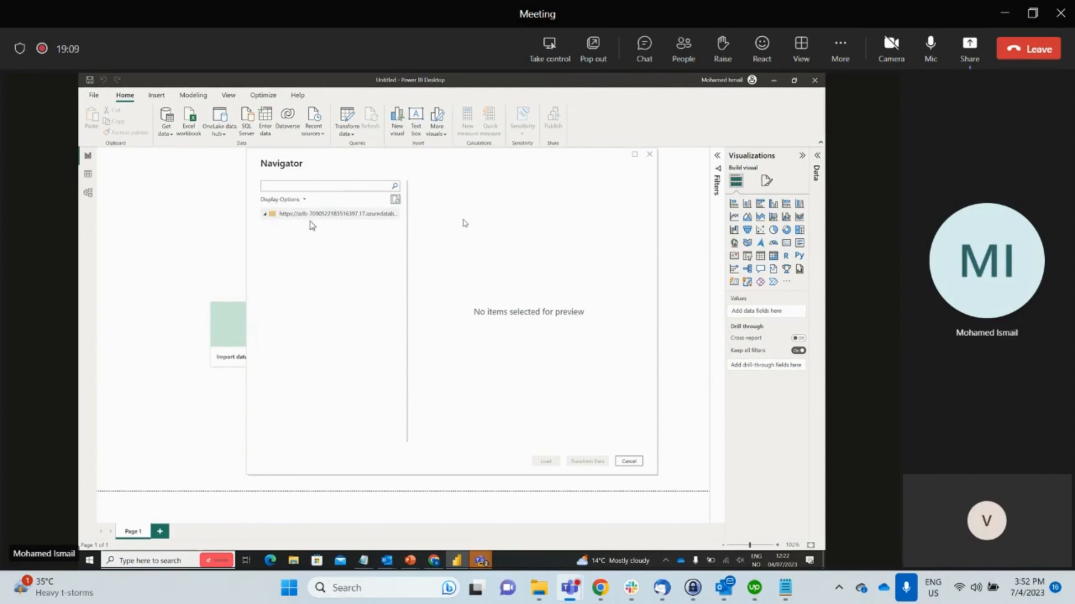
# Step: Follow the participant's Databricks and Spark connection attempts in the shared Power BI Desktop, muting and unmuting the microphone as needed
pyautogui.click(264, 215)
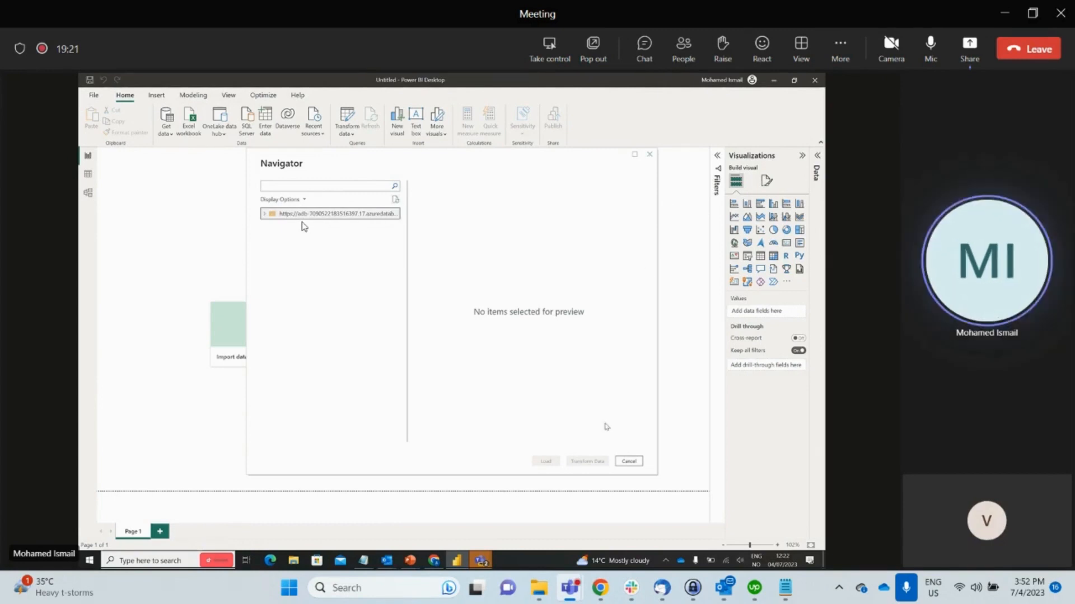
pyautogui.click(629, 461)
pyautogui.click(930, 45)
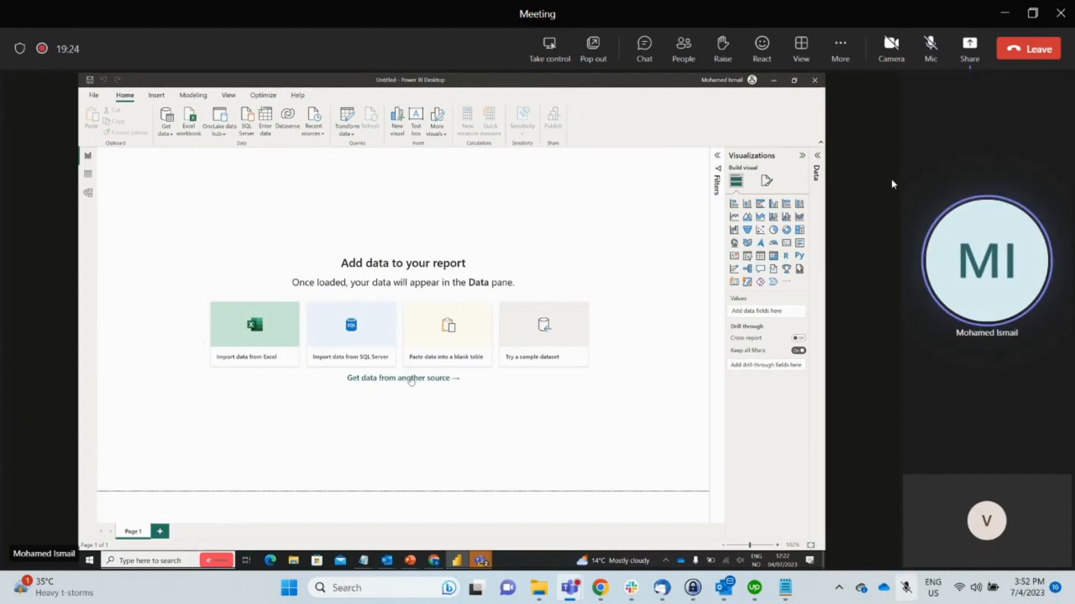
pyautogui.write('spark')
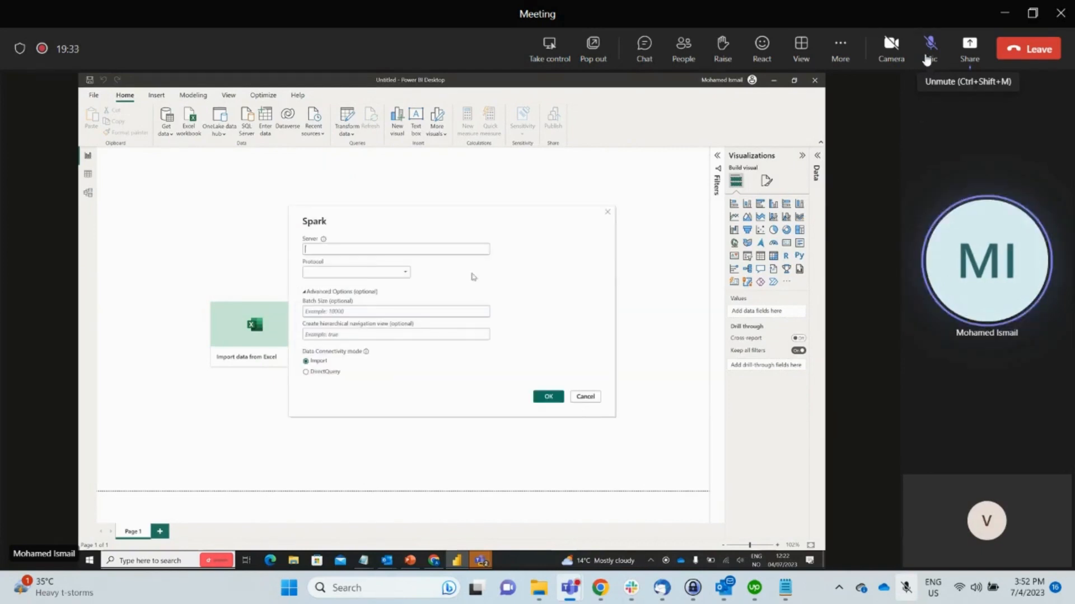
pyautogui.click(927, 56)
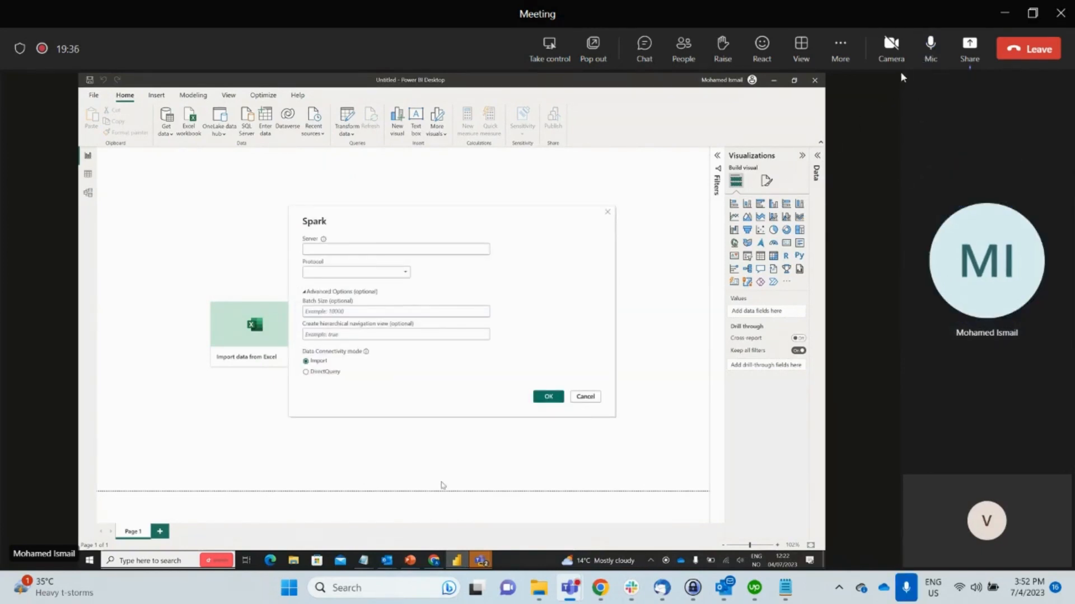
pyautogui.click(920, 70)
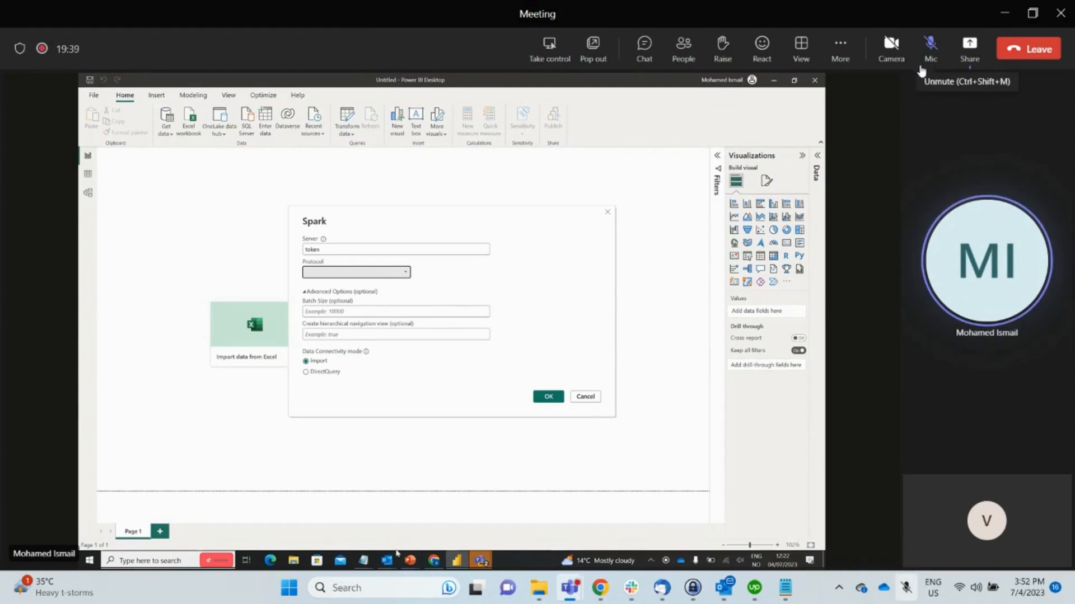
pyautogui.click(921, 69)
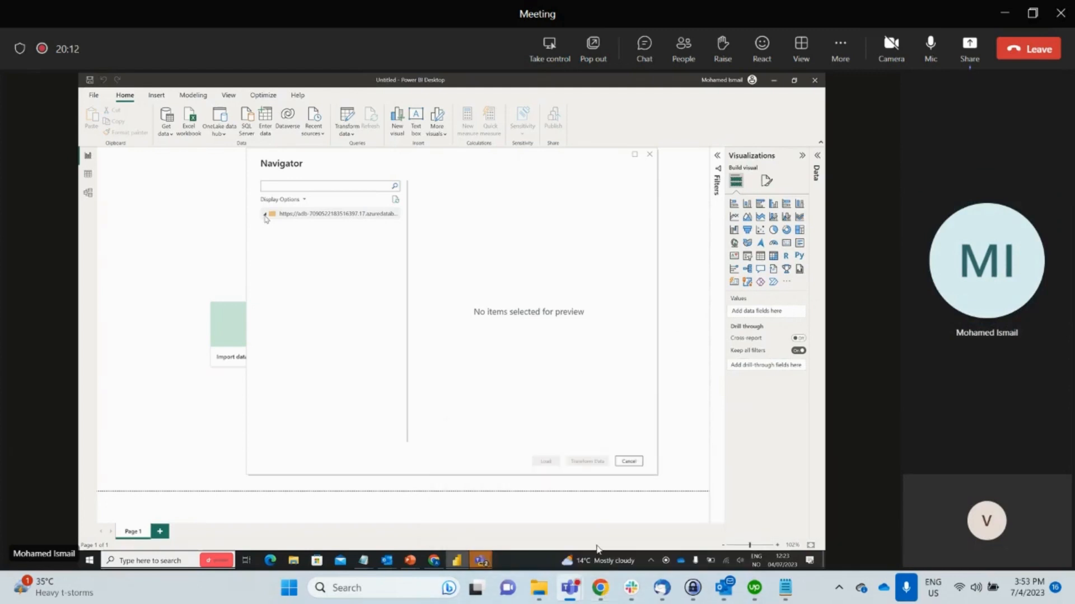
# Step: Switch from the Teams meeting to Chrome and open the end of the ChatGPT conversation about saving the DataFrame
pyautogui.click(601, 590)
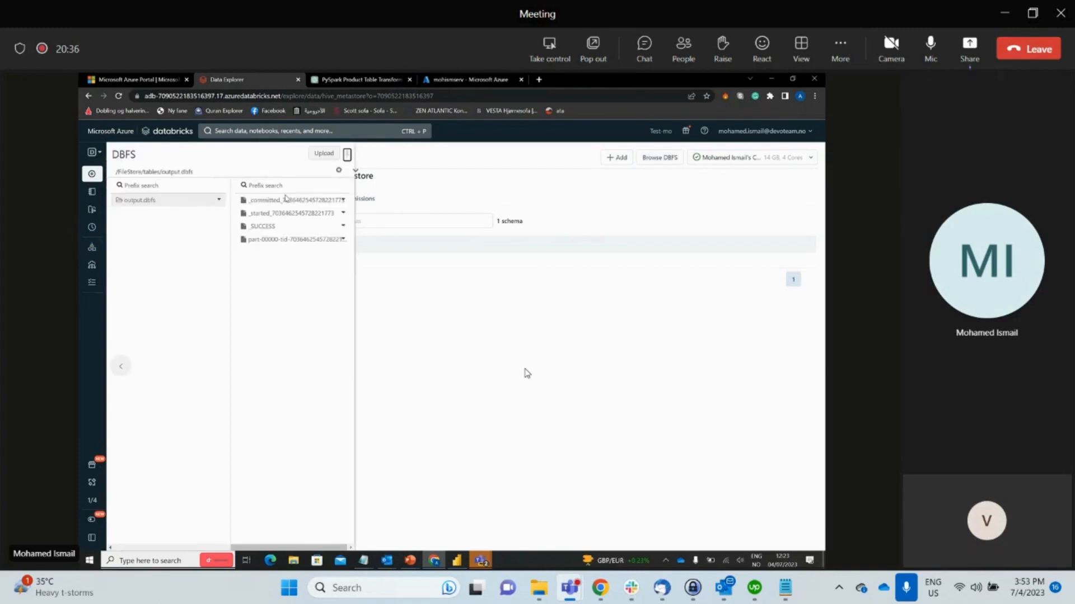
pyautogui.moveTo(612, 593)
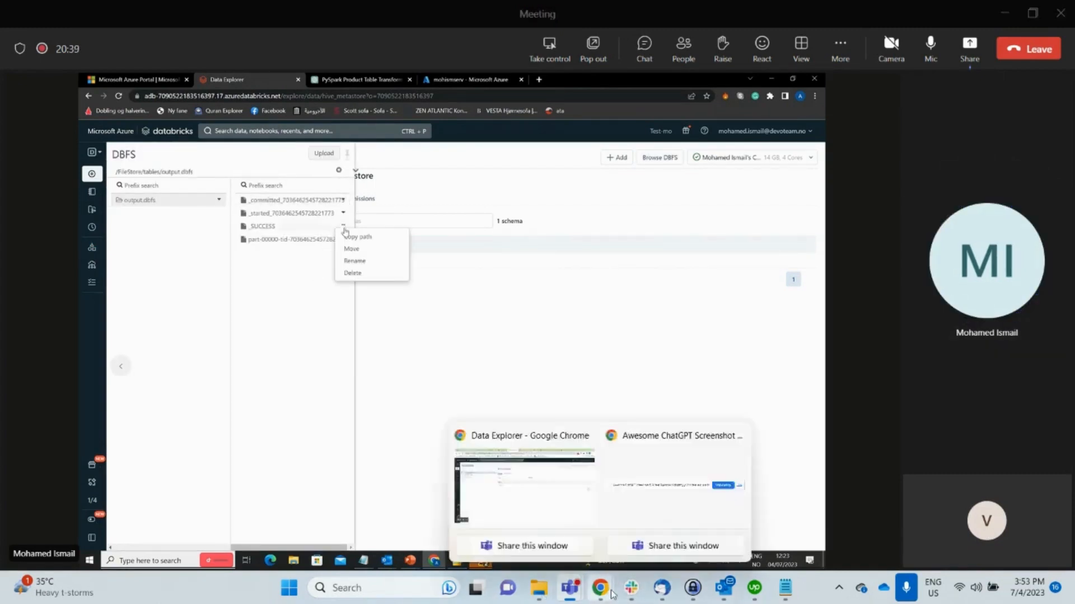
pyautogui.click(540, 504)
pyautogui.click(770, 17)
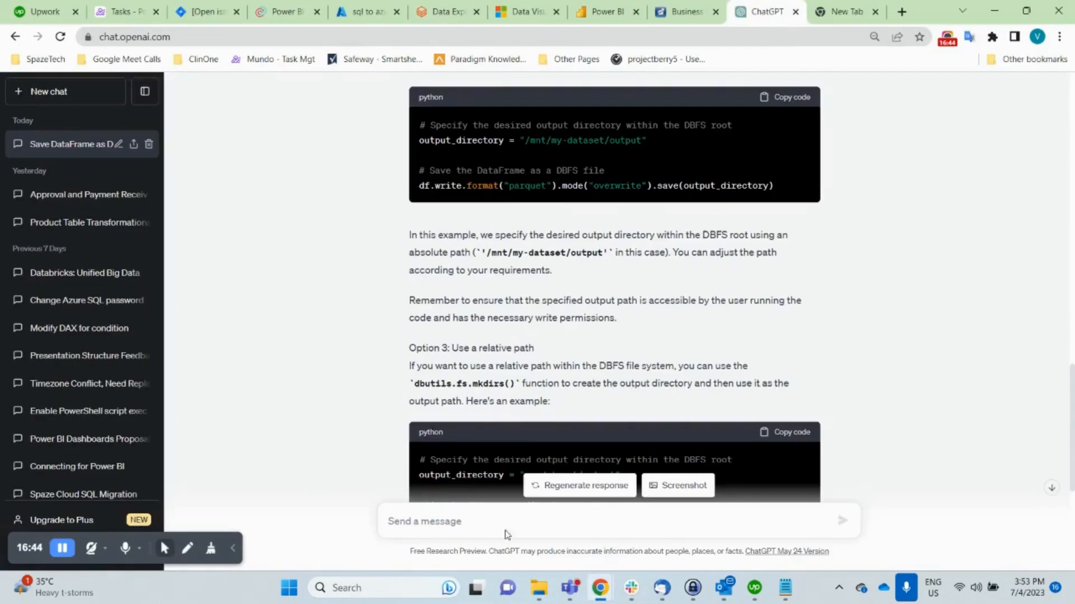
pyautogui.scroll(-5, 456, 429)
# Step: Ask ChatGPT "how to load dbfs file into power bi?" in the same conversation
pyautogui.write('how to')
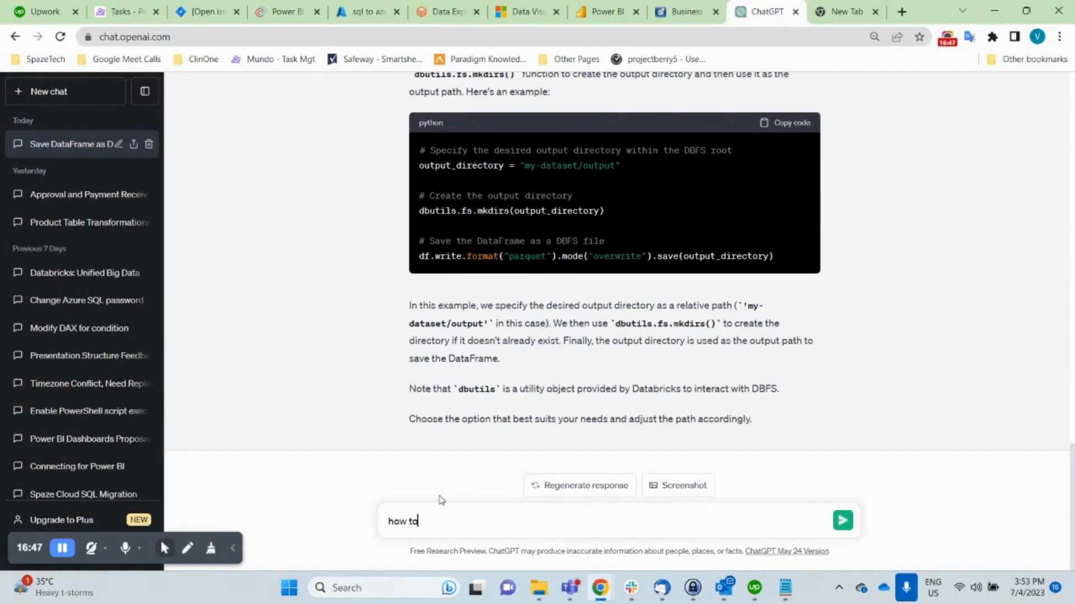
pyautogui.write(' connect to')
pyautogui.hotkey('alt', 'Tab')
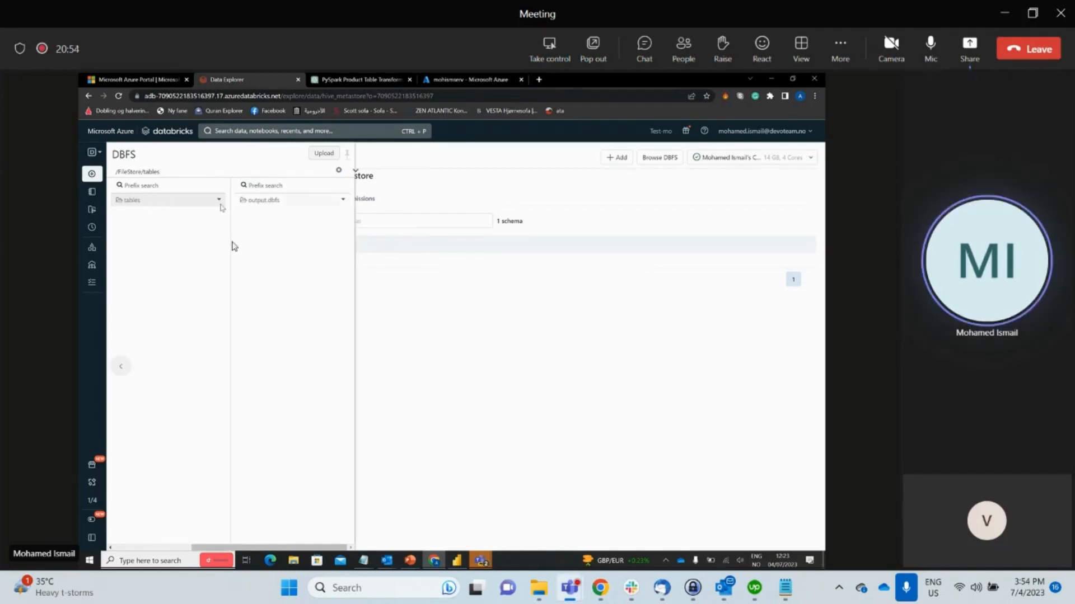
pyautogui.hotkey('alt', 'Tab')
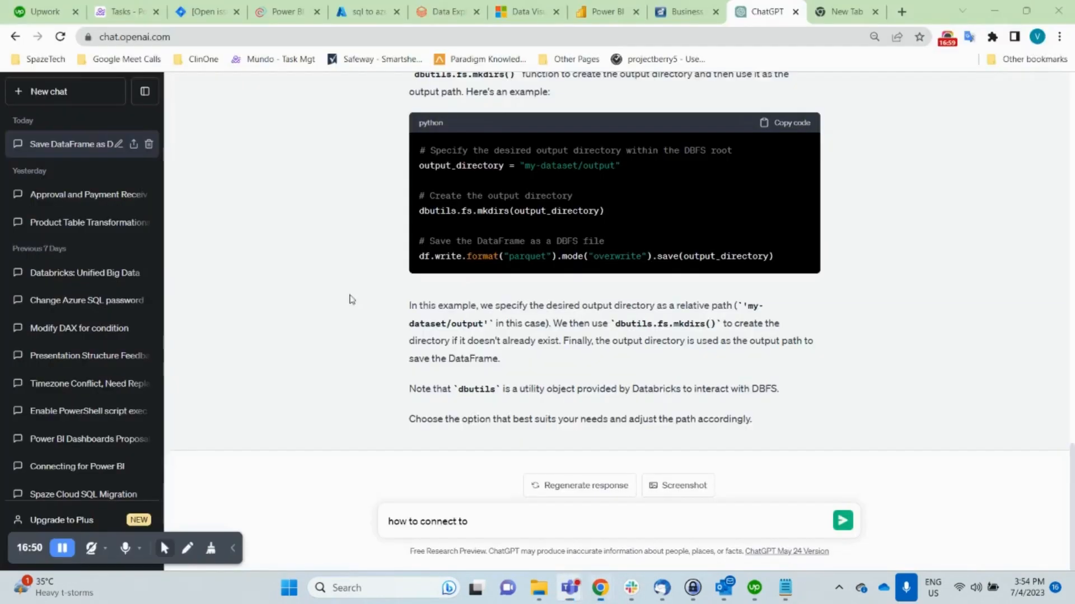
pyautogui.press('BackSpace')
pyautogui.press('BackSpace')
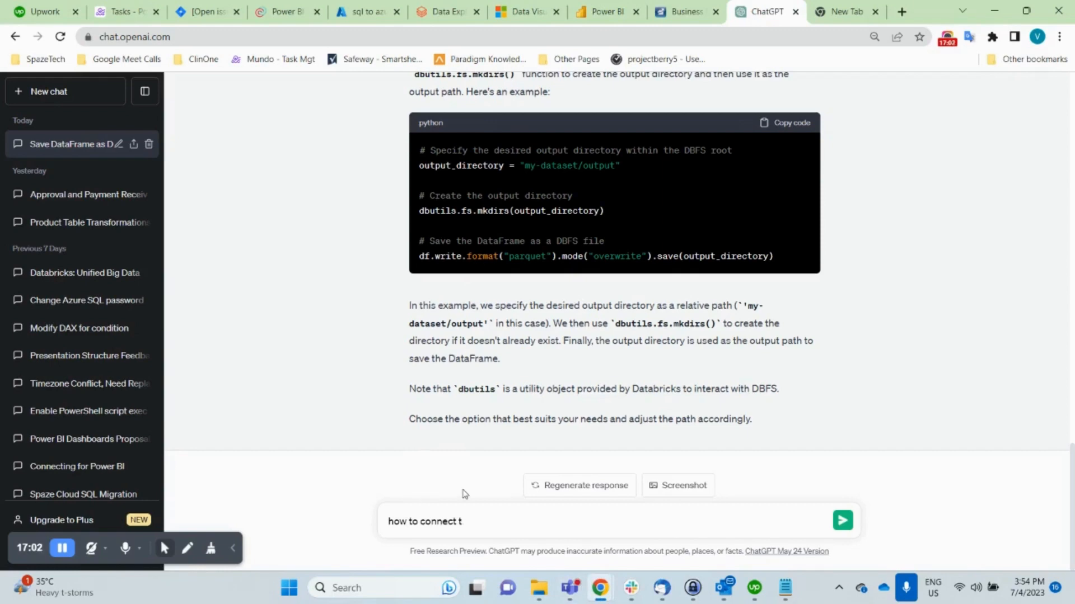
pyautogui.write('db')
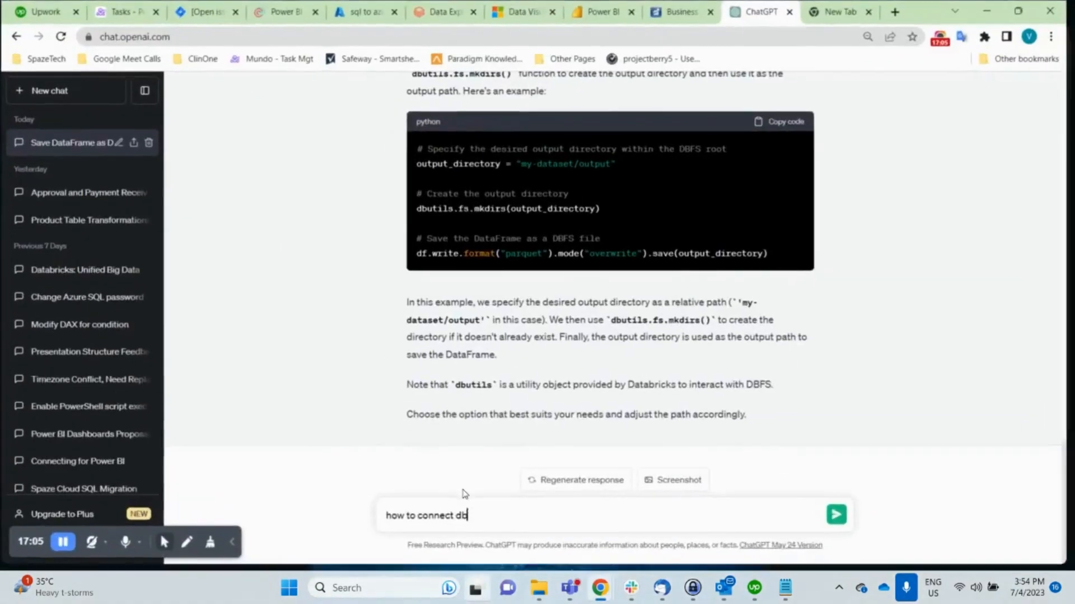
pyautogui.moveTo(420, 521); pyautogui.dragTo(542, 517)
pyautogui.write('loa')
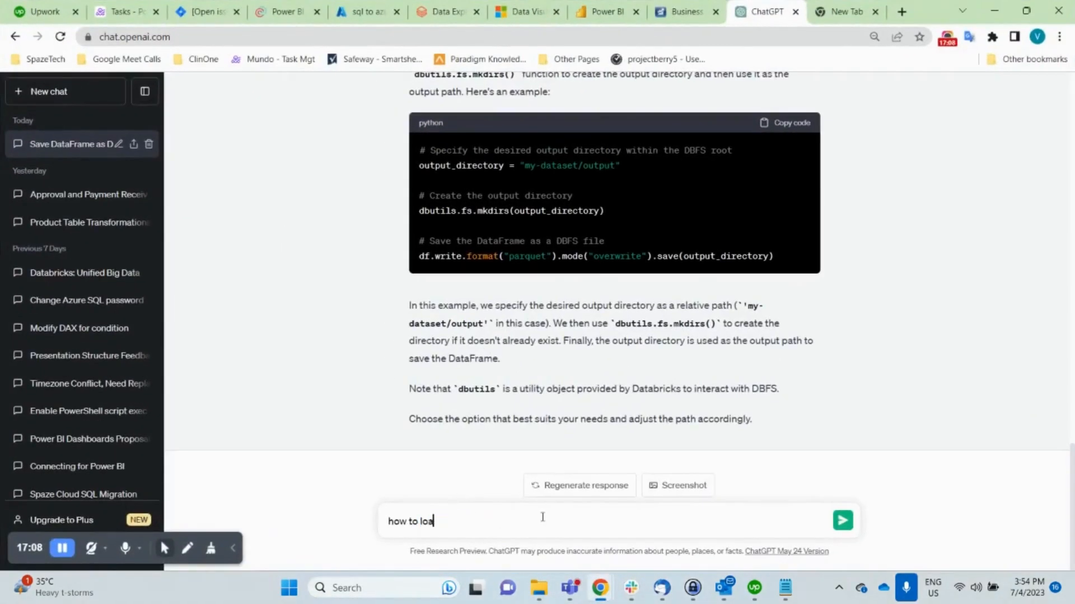
pyautogui.write('d dbfs file into power bi?')
pyautogui.press('Return')
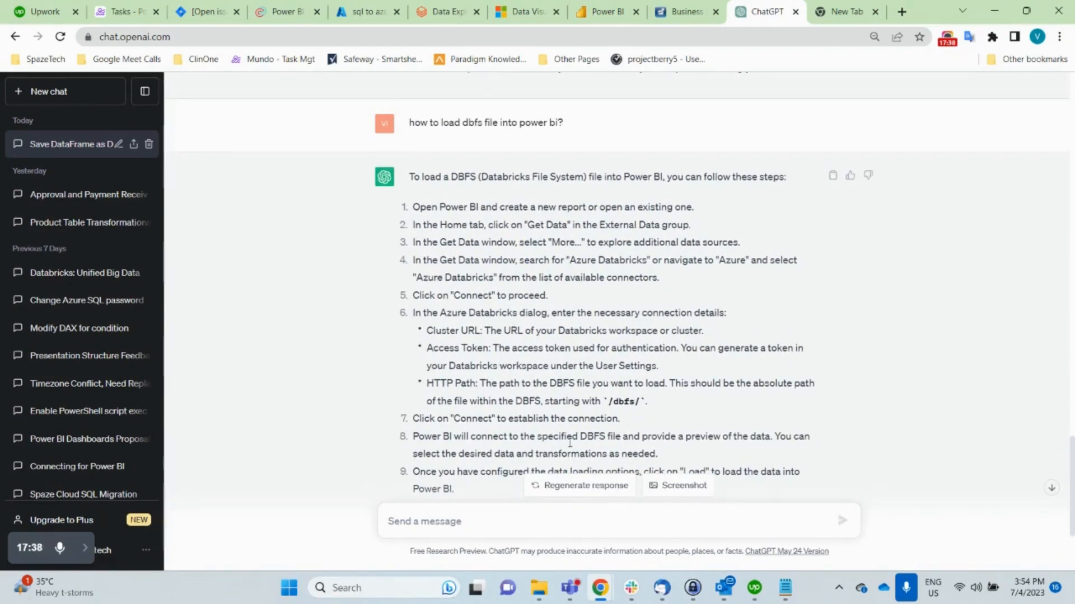
# Step: Read the cluster URL, access token and HTTP path requirements in ChatGPT's answer, after checking the shared DBFS browser in Teams
pyautogui.hotkey('alt', 'Tab')
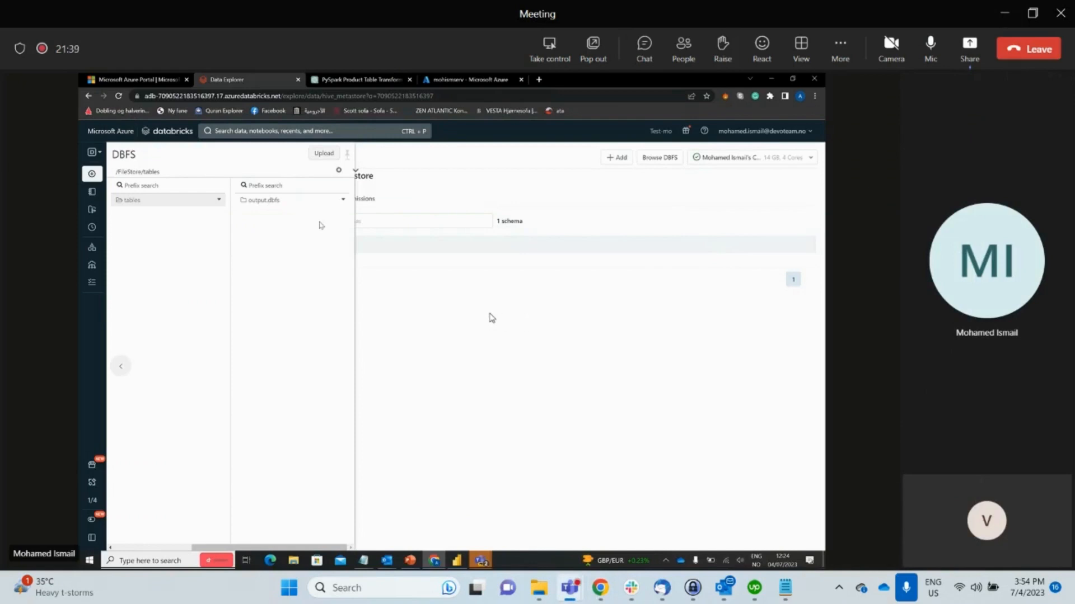
pyautogui.hotkey('alt', 'Tab')
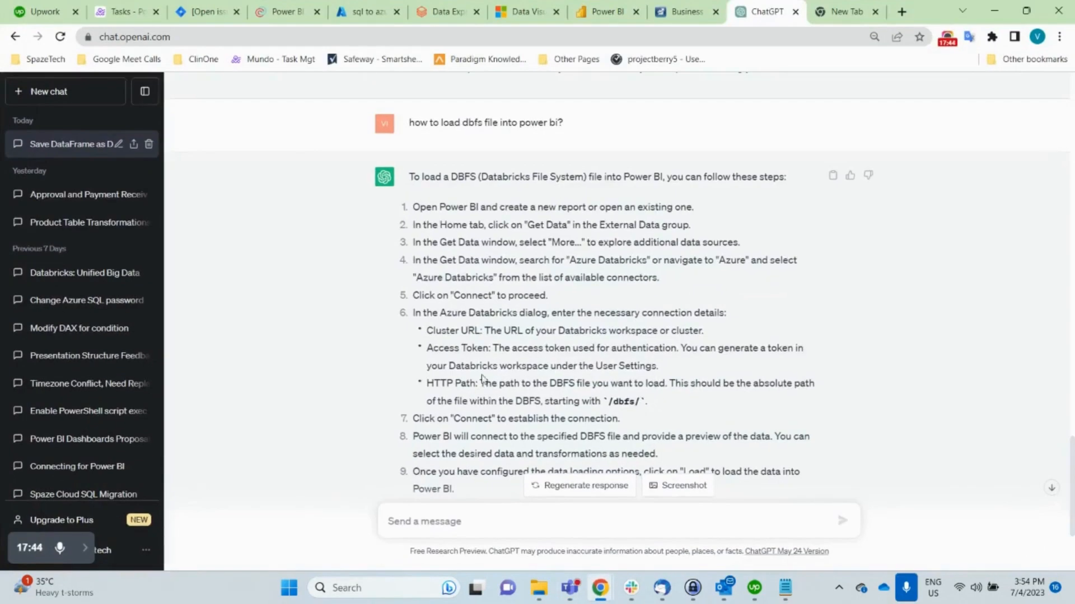
pyautogui.moveTo(485, 331); pyautogui.dragTo(720, 340)
pyautogui.moveTo(498, 348); pyautogui.dragTo(892, 351)
pyautogui.click(687, 380)
pyautogui.moveTo(483, 384); pyautogui.dragTo(688, 408)
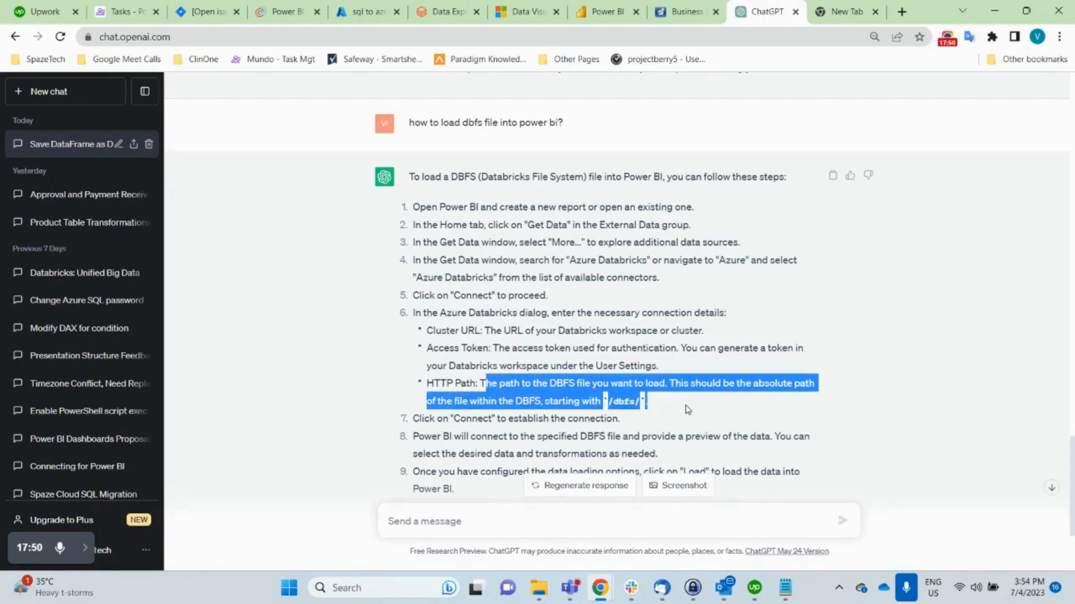
pyautogui.click(687, 409)
# Step: Compare the output path in the participant's shared notebook with ChatGPT's Power BI loading instructions, and return to the Teams meeting
pyautogui.hotkey('alt', 'Tab')
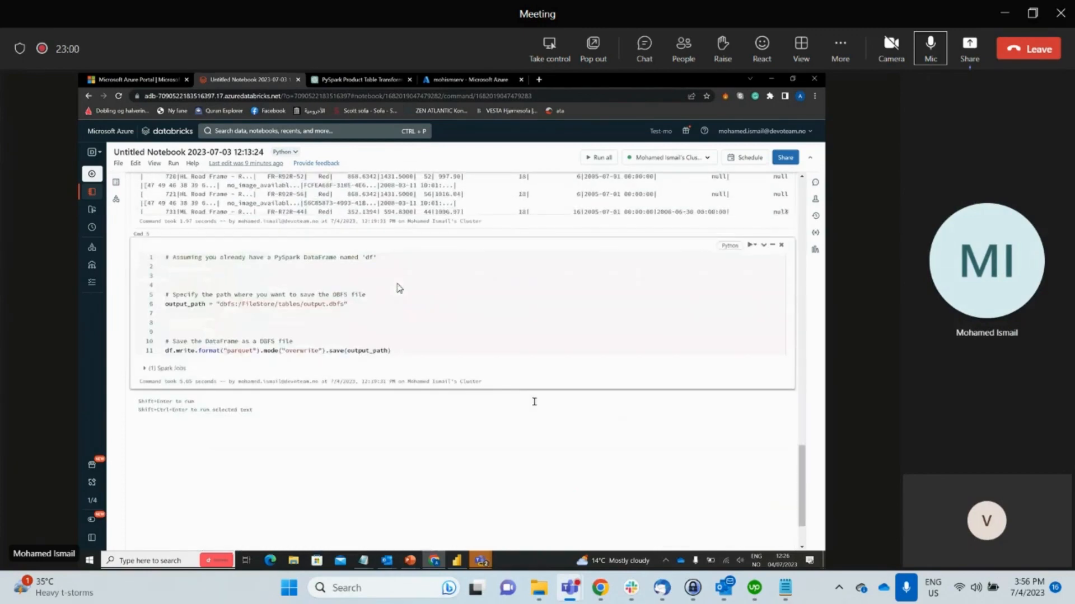
pyautogui.hotkey('alt', 'Tab')
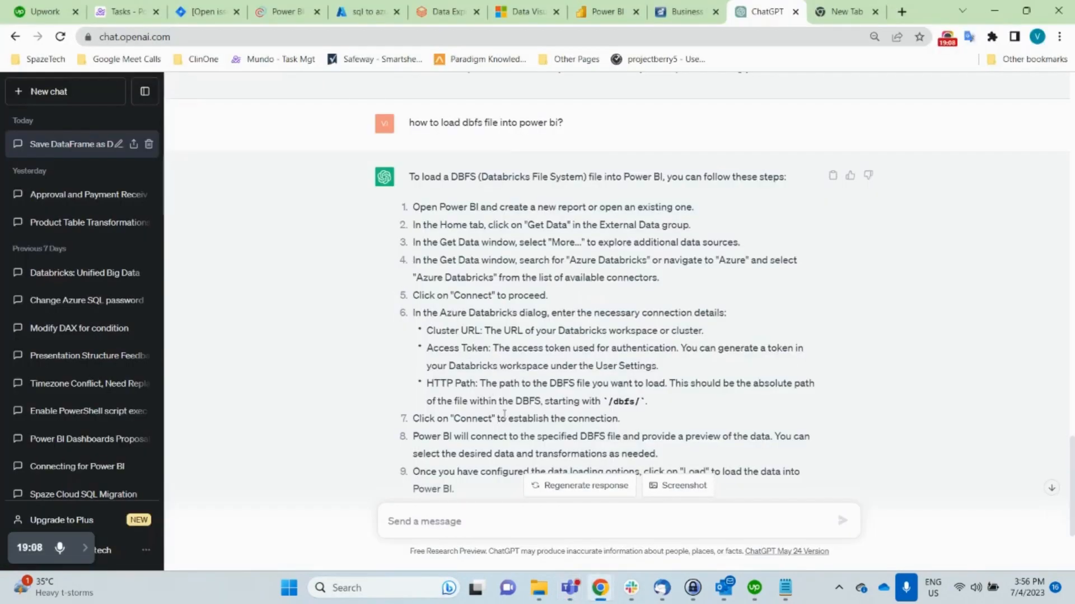
pyautogui.hotkey('alt', 'Tab')
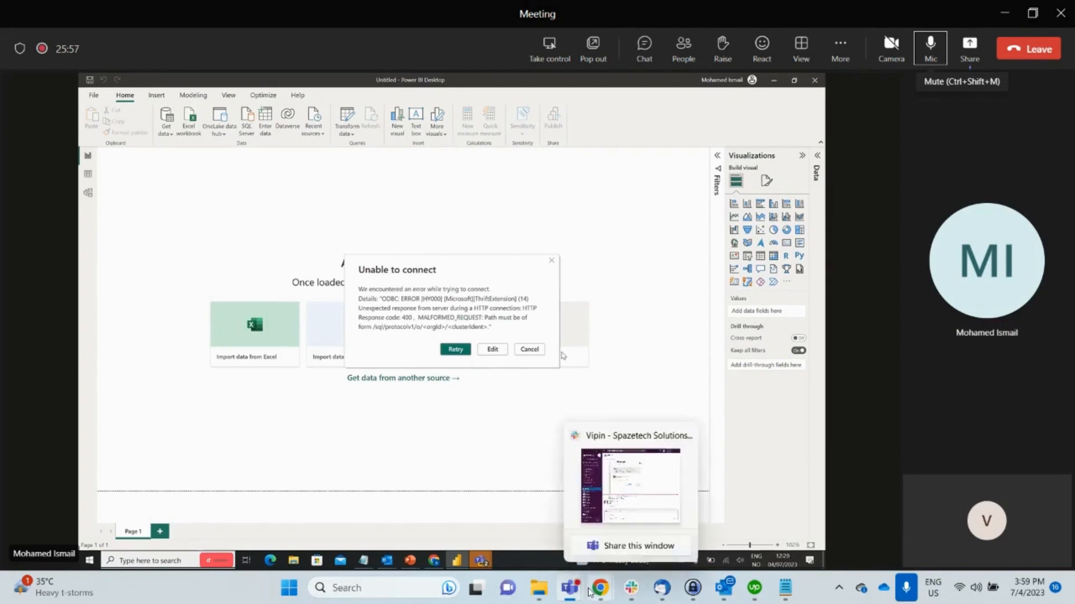
# Step: Switch to ChatGPT, review the Azure Databricks connector instructions in the answer, and minimize Chrome to return to the meeting
pyautogui.click(521, 469)
pyautogui.scroll(-1, 514, 413)
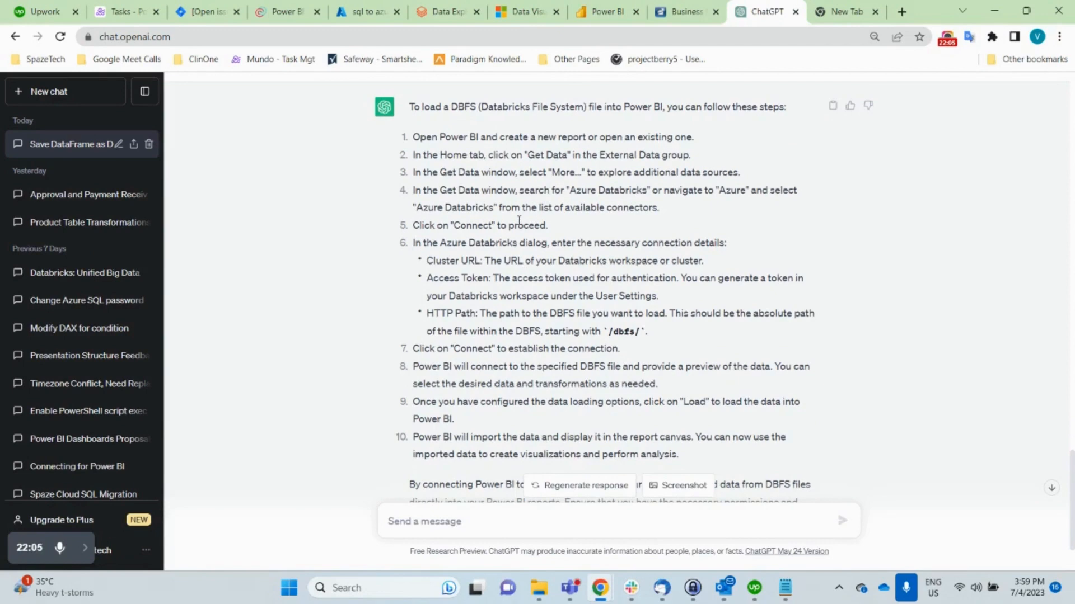
pyautogui.moveTo(483, 208); pyautogui.dragTo(633, 209)
pyautogui.doubleClick(633, 211)
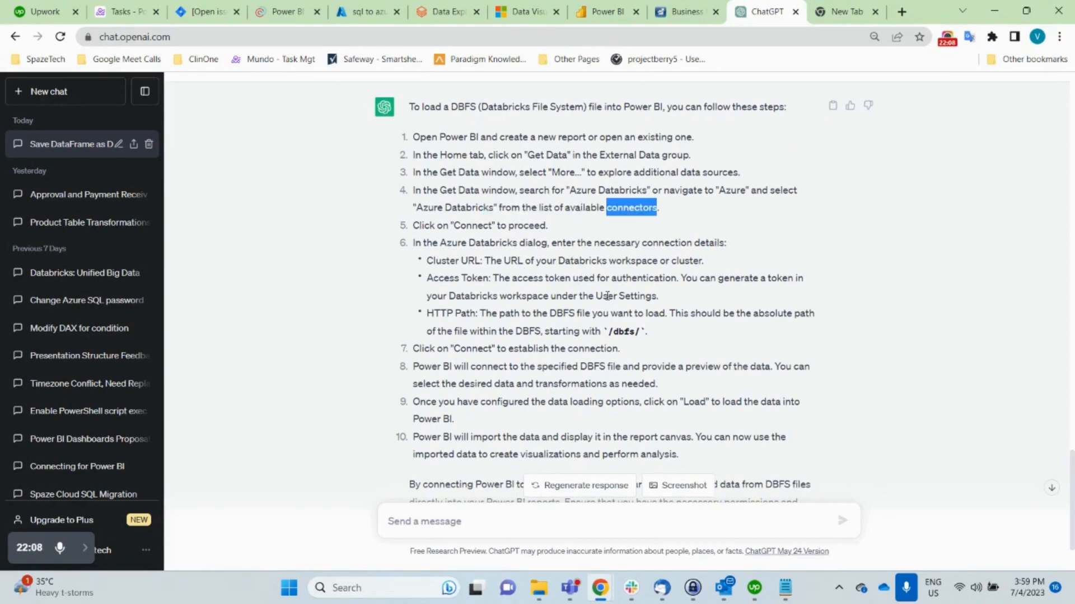
pyautogui.click(630, 282)
pyautogui.click(996, 15)
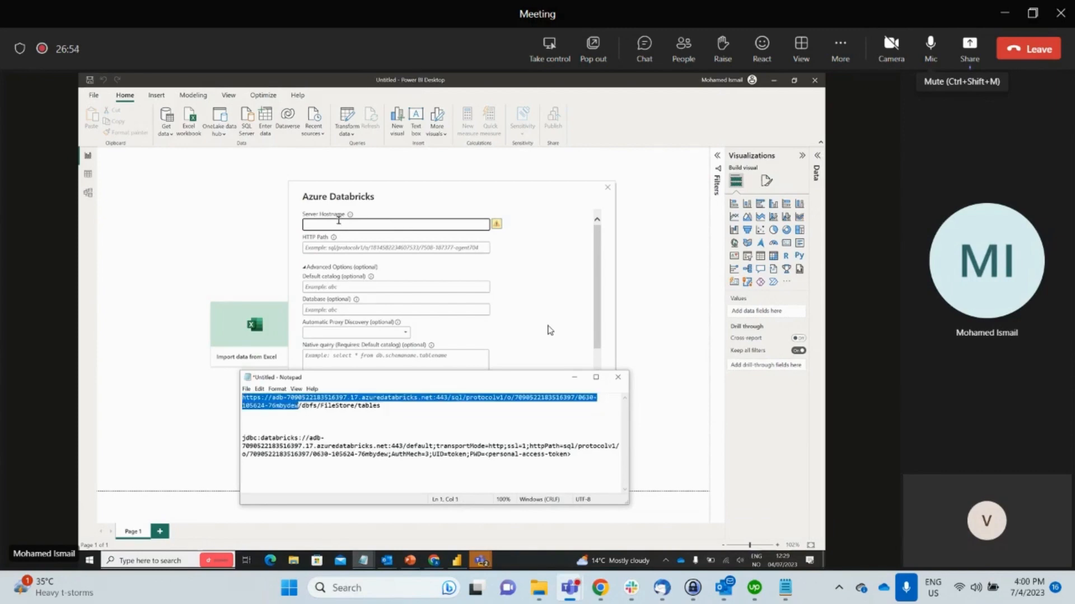
# Step: Check the participant's Azure Databricks server hostname and HTTP path entries in Power BI against ChatGPT's connection details, alternating between the two windows
pyautogui.hotkey('alt', 'Tab')
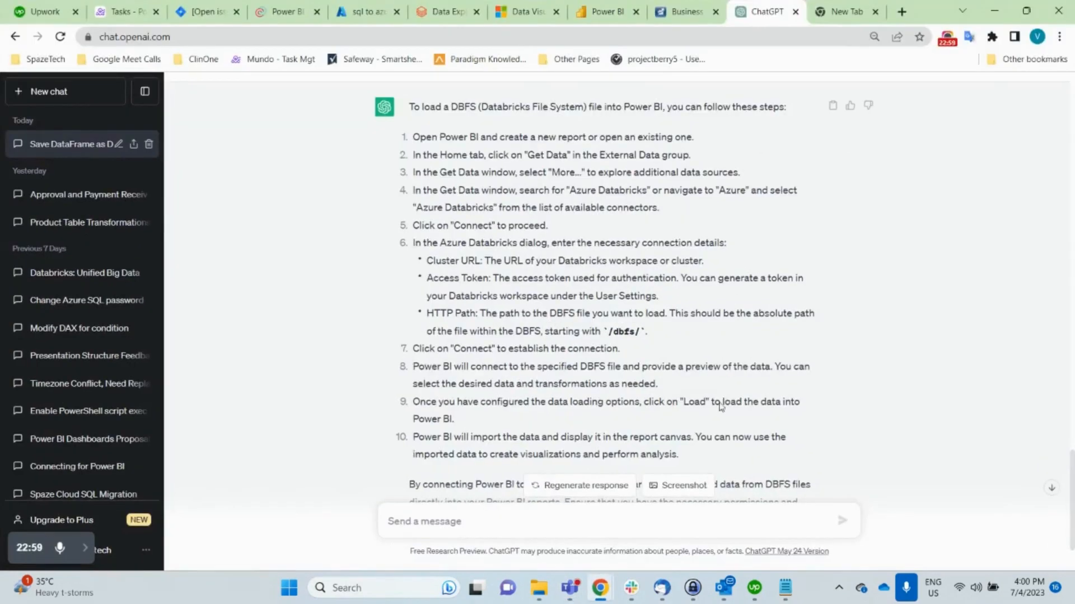
pyautogui.hotkey('alt', 'Tab')
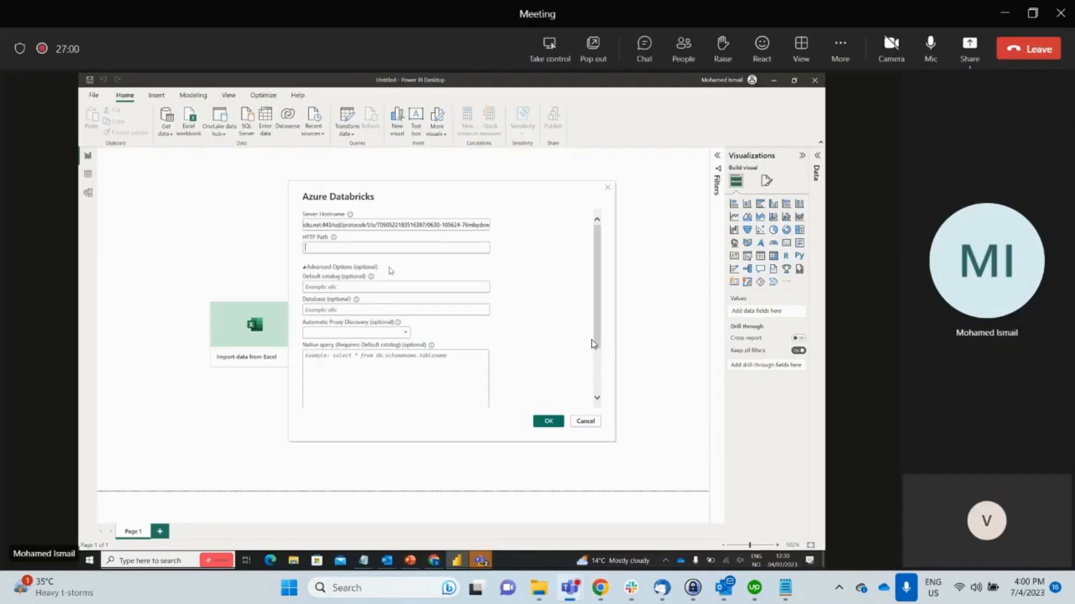
pyautogui.hotkey('alt', 'Tab')
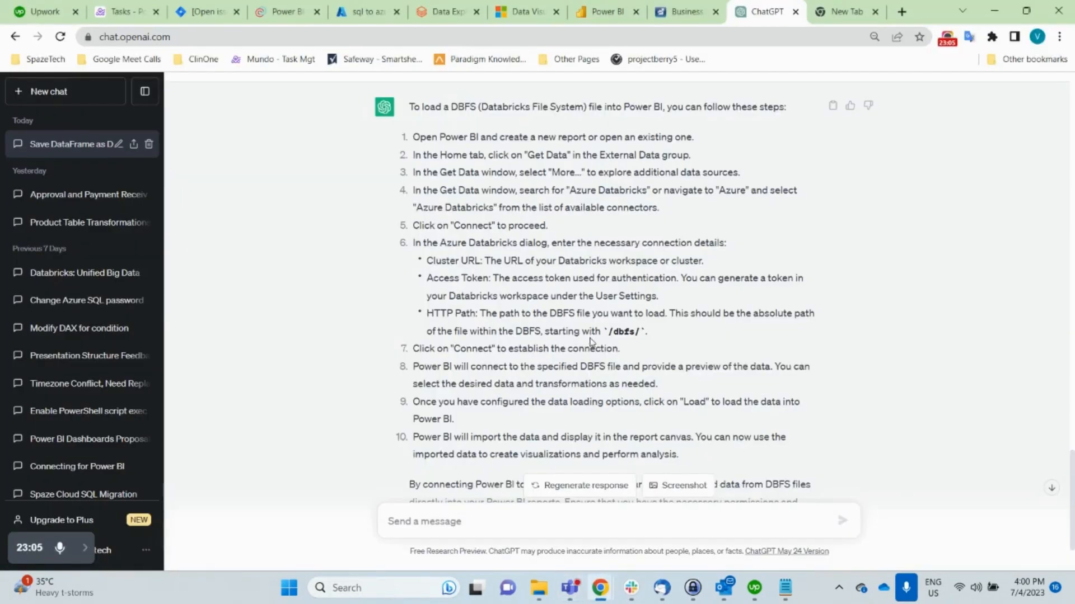
pyautogui.hotkey('alt', 'Tab')
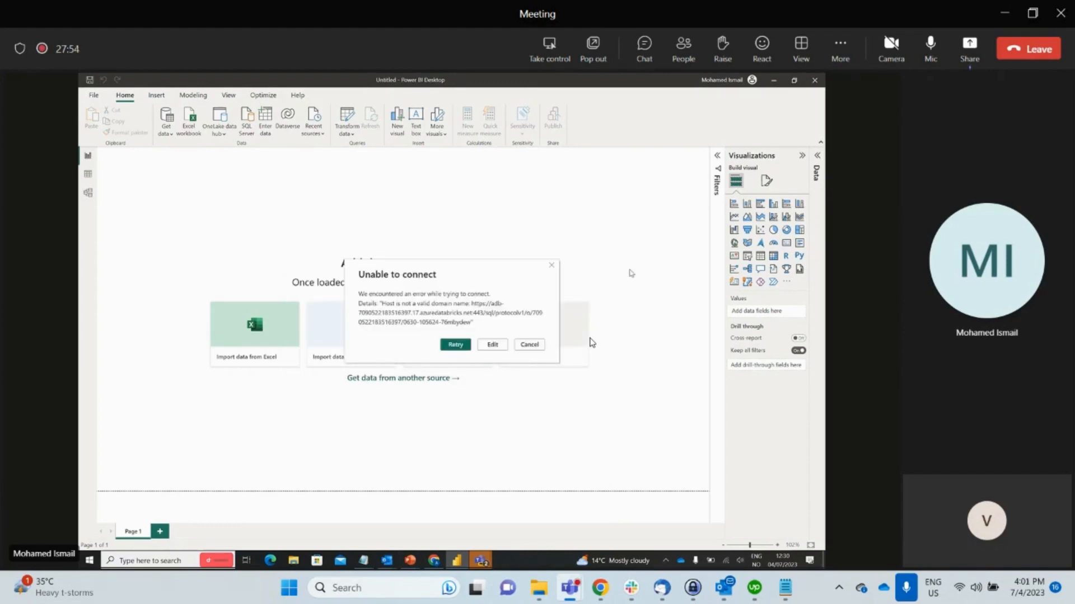
pyautogui.hotkey('alt', 'Tab')
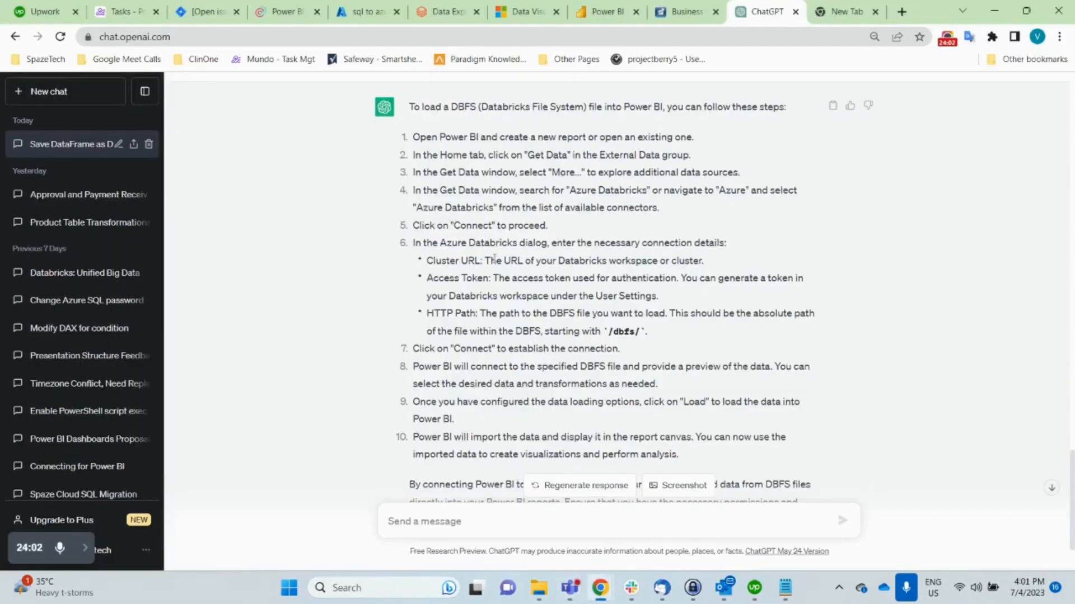
pyautogui.hotkey('alt', 'Tab')
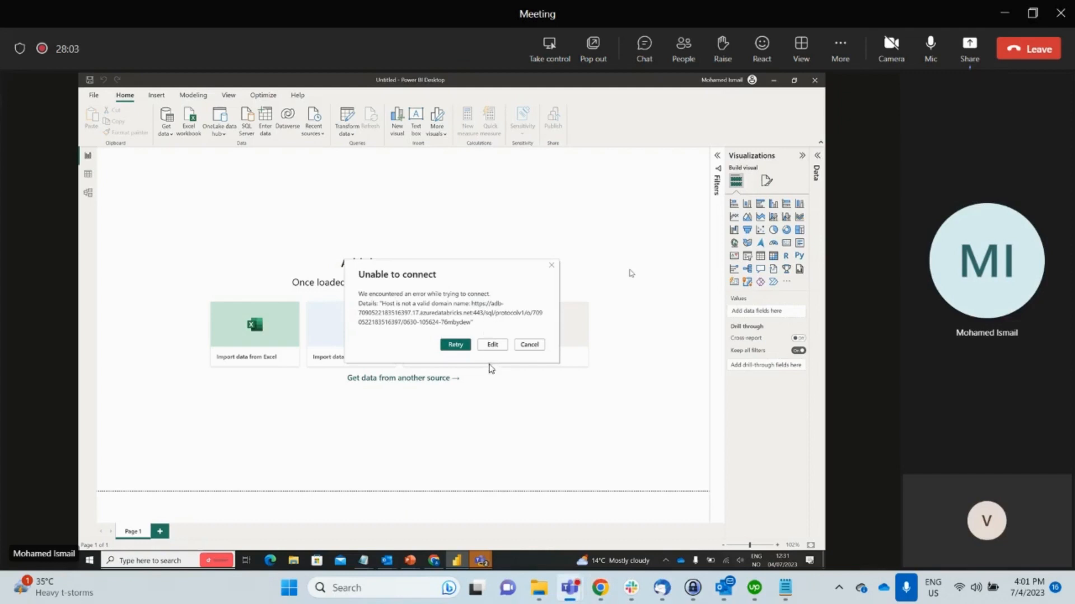
pyautogui.hotkey('alt', 'Tab')
pyautogui.hotkey('alt', 'Tab')
pyautogui.hotkey('alt', 'Tab')
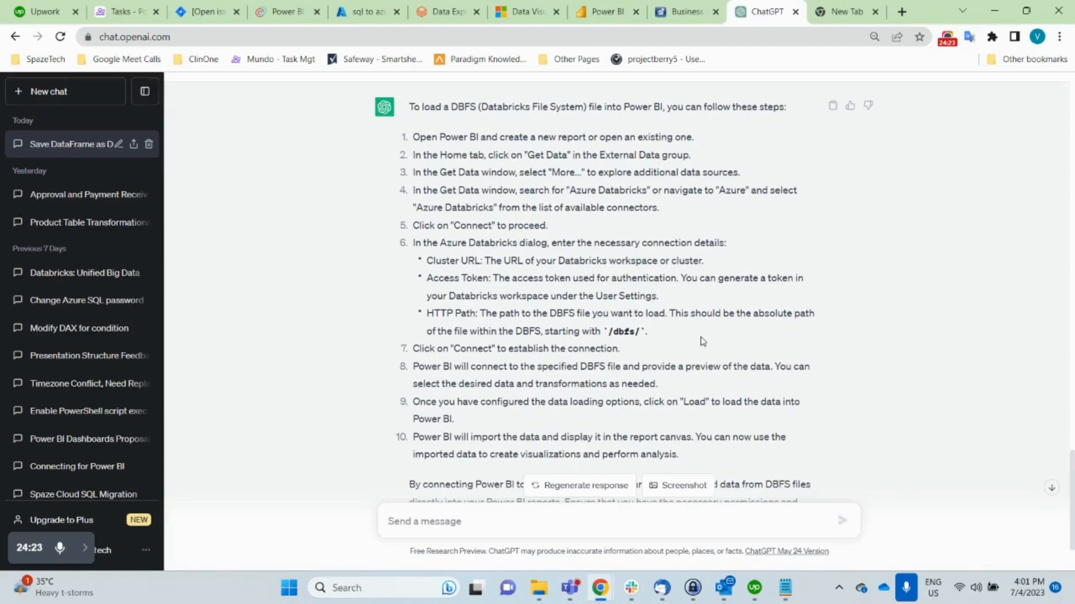
pyautogui.hotkey('alt', 'Tab')
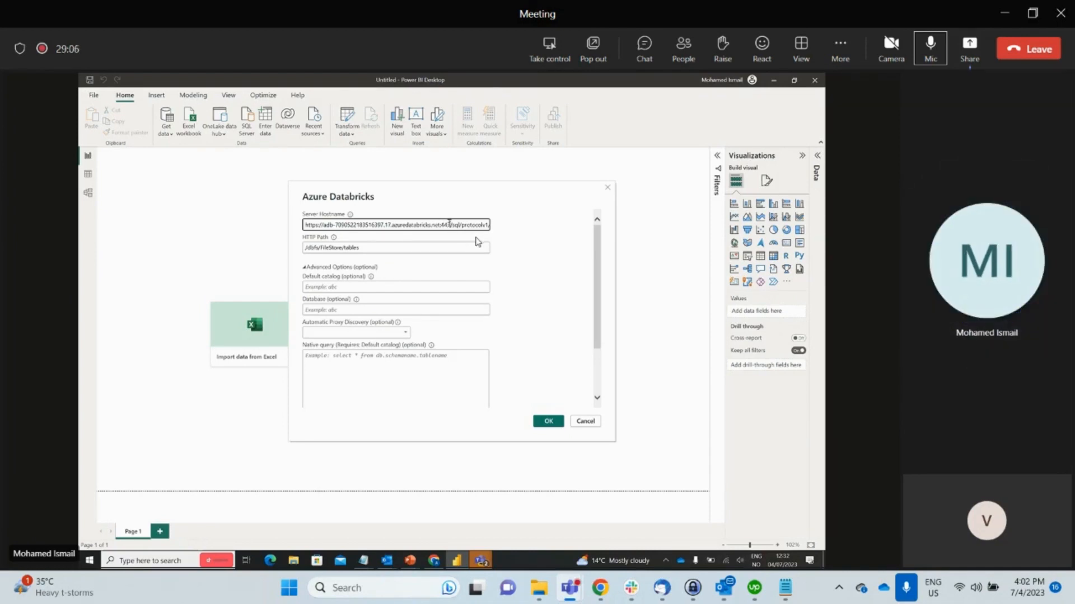
# Step: Move the /sql/protocolv1 path after port 443 from the Server Hostname entry to the start of the HTTP Path in the Azure Databricks connection
pyautogui.moveTo(440, 225); pyautogui.dragTo(498, 225)
pyautogui.hotkey('ctrl', 'c')
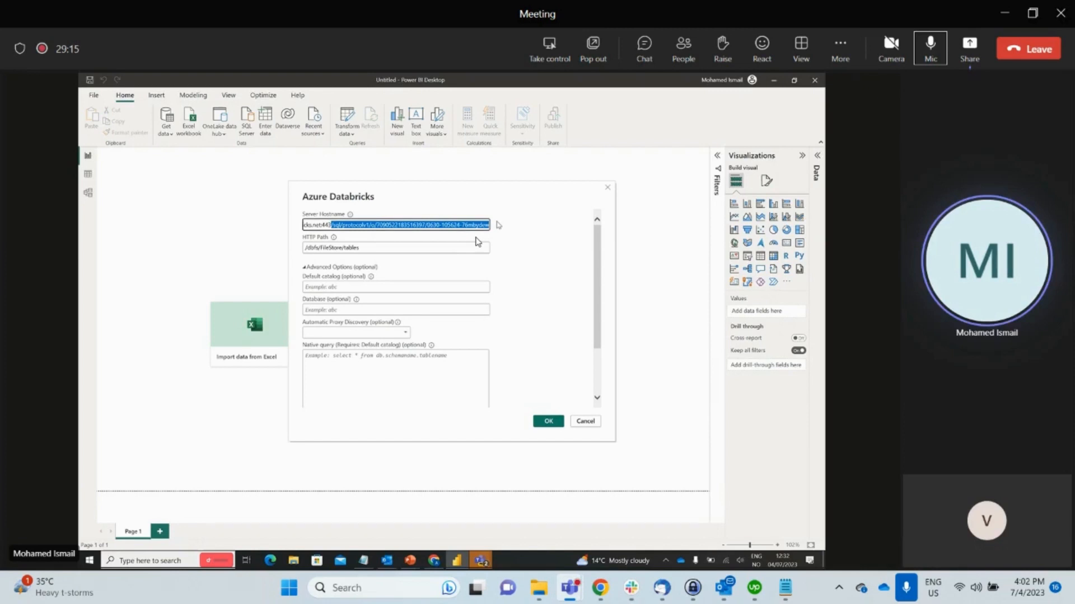
pyautogui.click(304, 248)
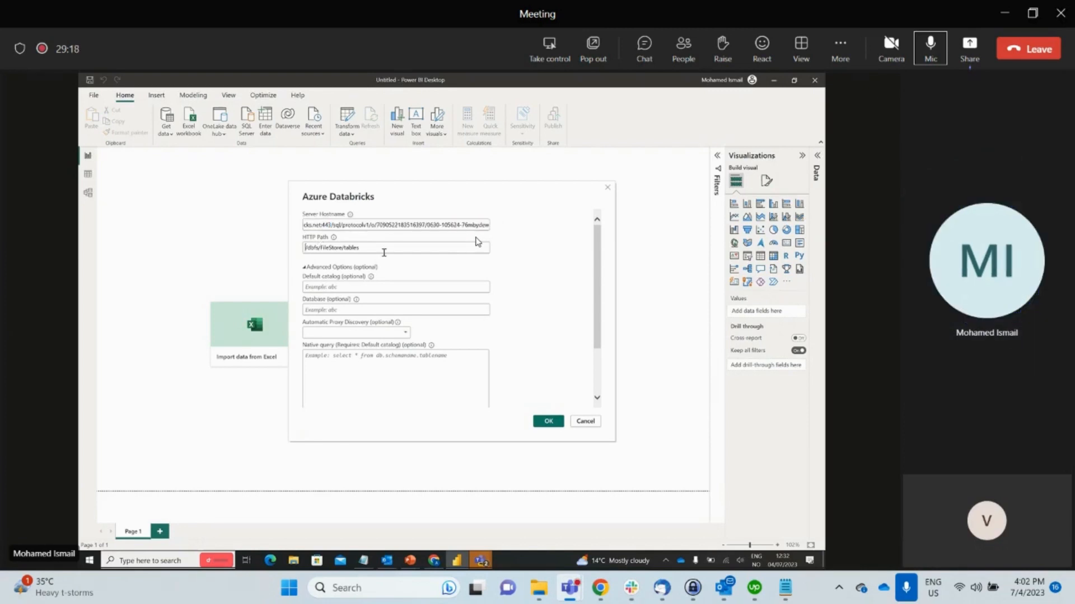
pyautogui.hotkey('ctrl', 'v')
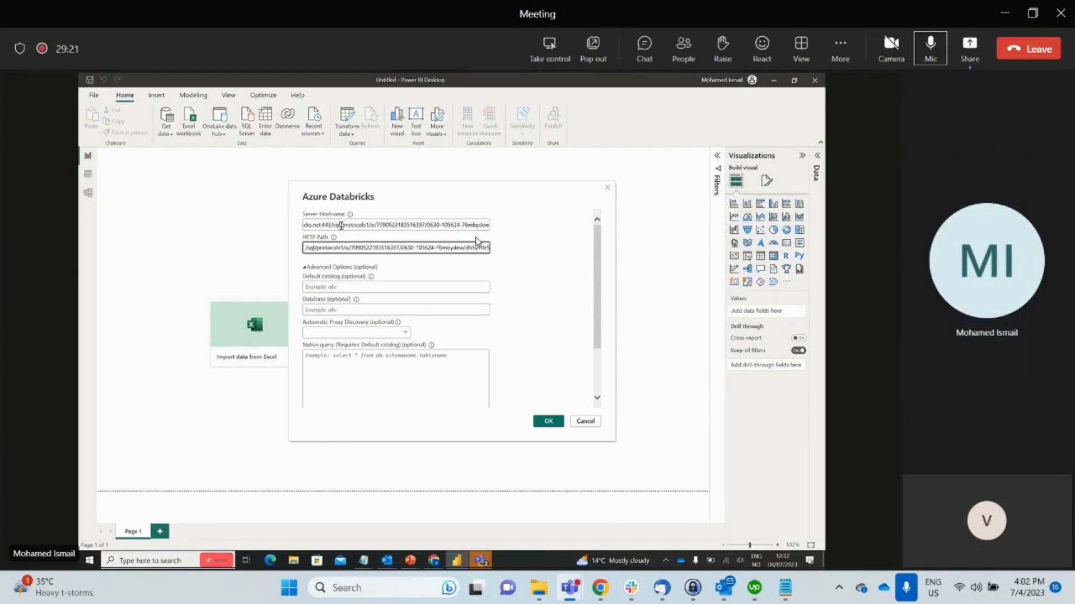
pyautogui.moveTo(333, 227); pyautogui.dragTo(490, 229)
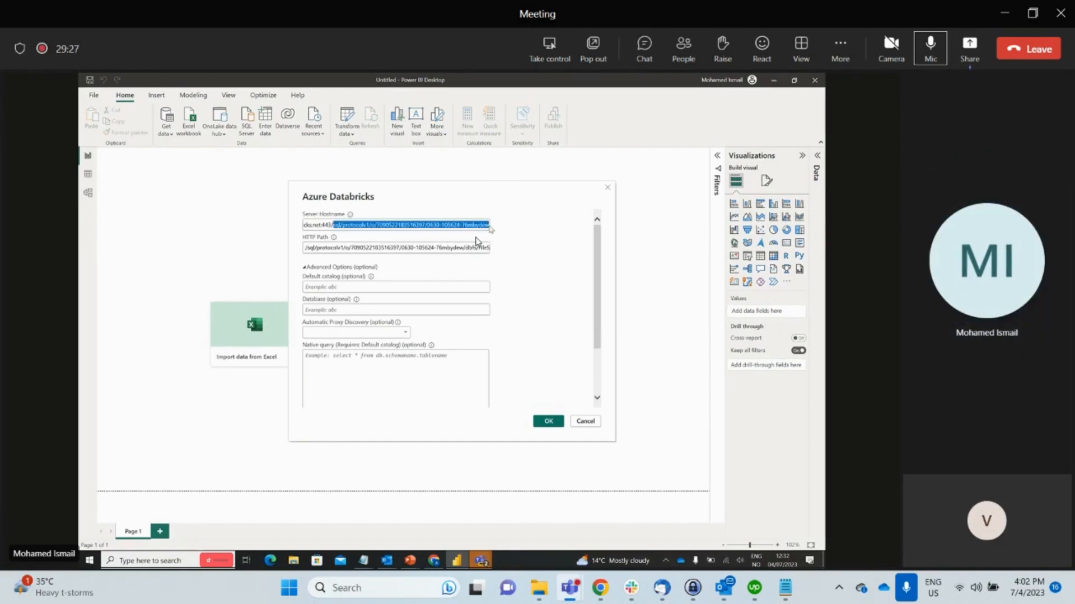
pyautogui.press('BackSpace')
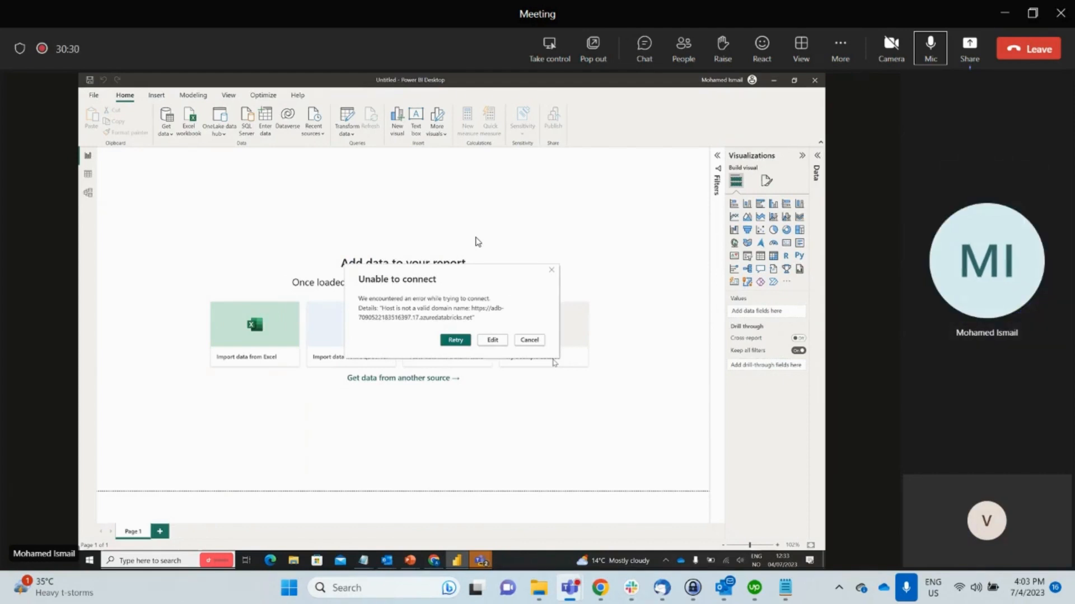
# Step: Switch to ChatGPT, recheck its Azure Databricks connection details for loading a DBFS file, and return to the Teams meeting
pyautogui.hotkey('alt', 'Tab')
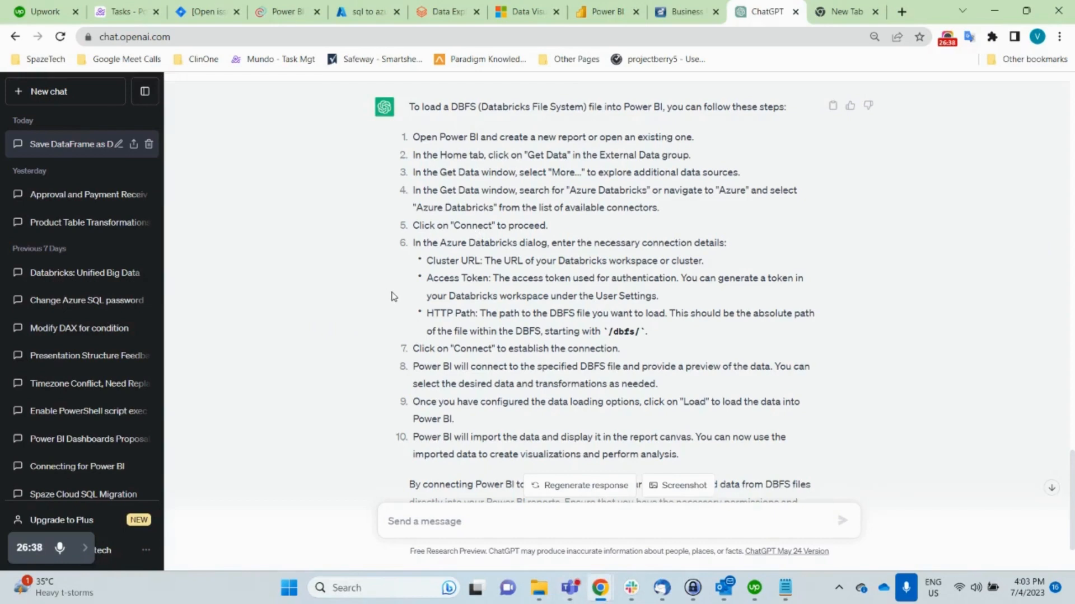
pyautogui.scroll(1, 395, 298)
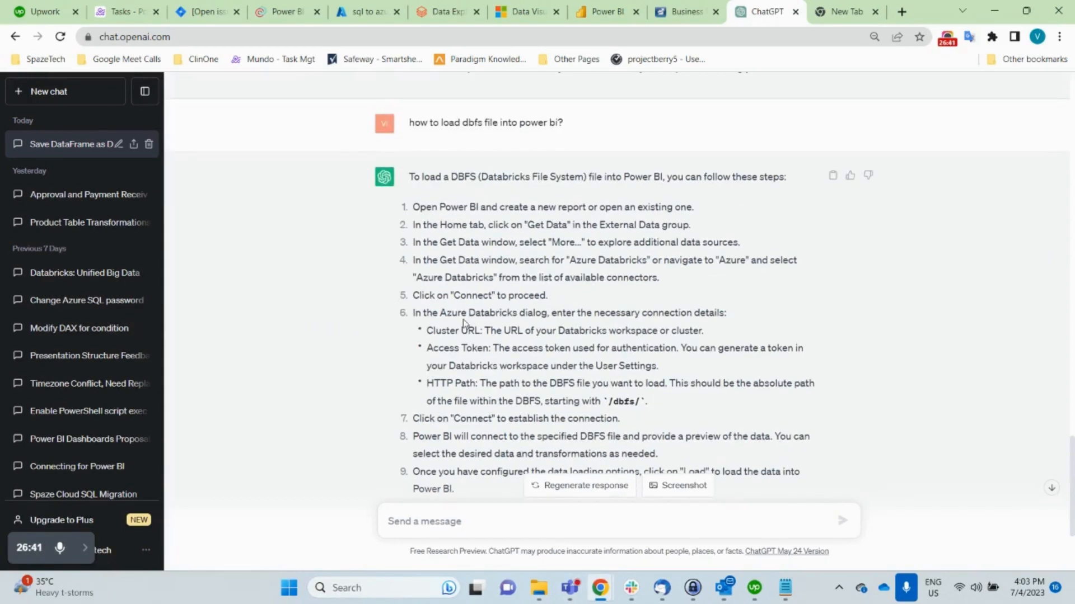
pyautogui.hotkey('alt', 'Tab')
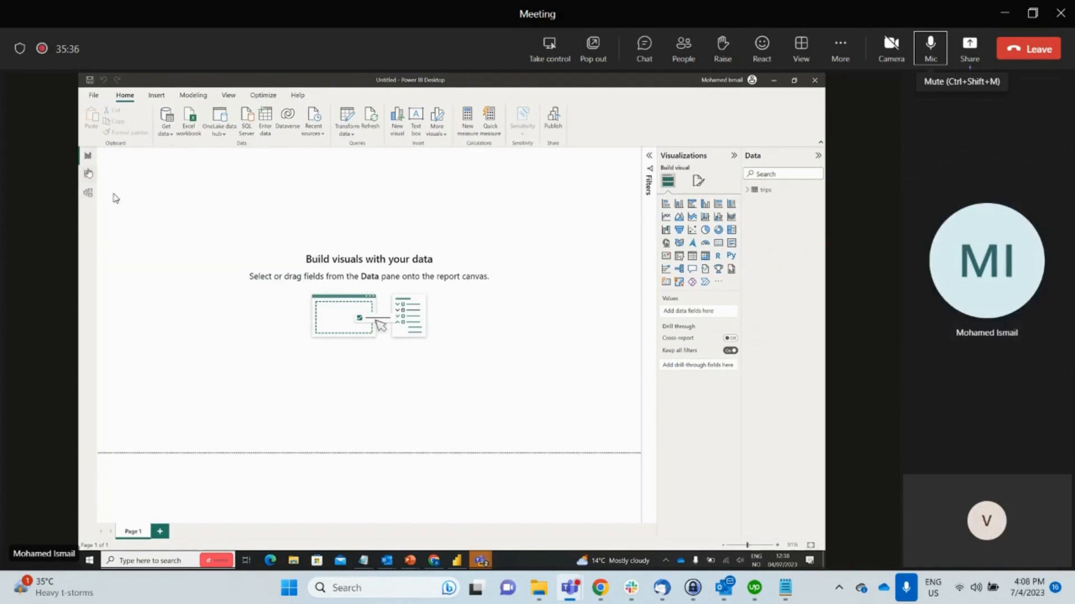
# Step: Display the trips table's data, select the tpep_pickup_datetime column, and name a new calculated column Pickupdate in its formula
pyautogui.click(89, 175)
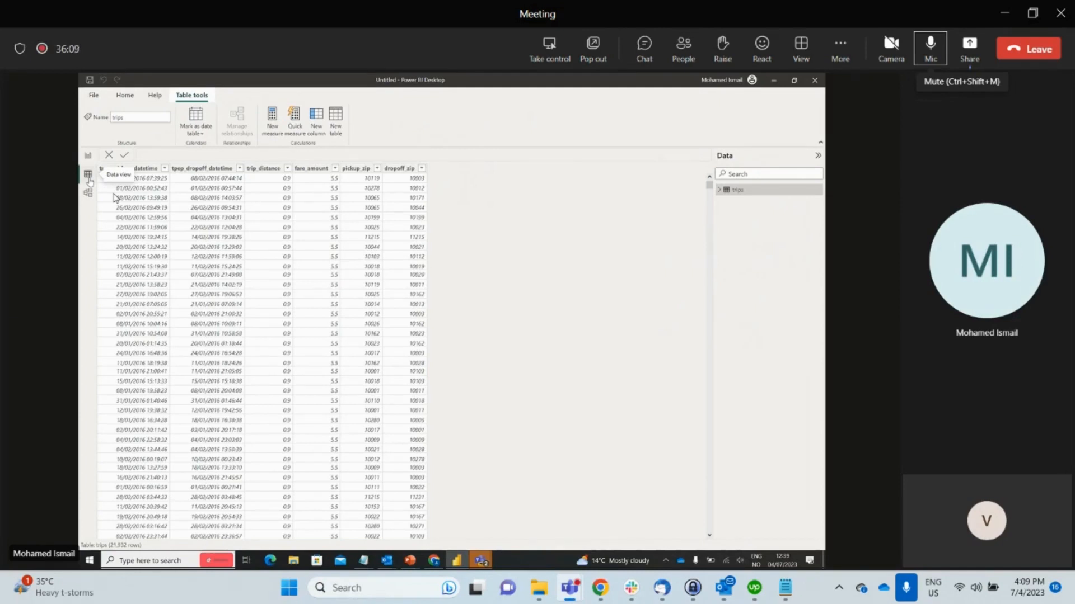
pyautogui.click(127, 168)
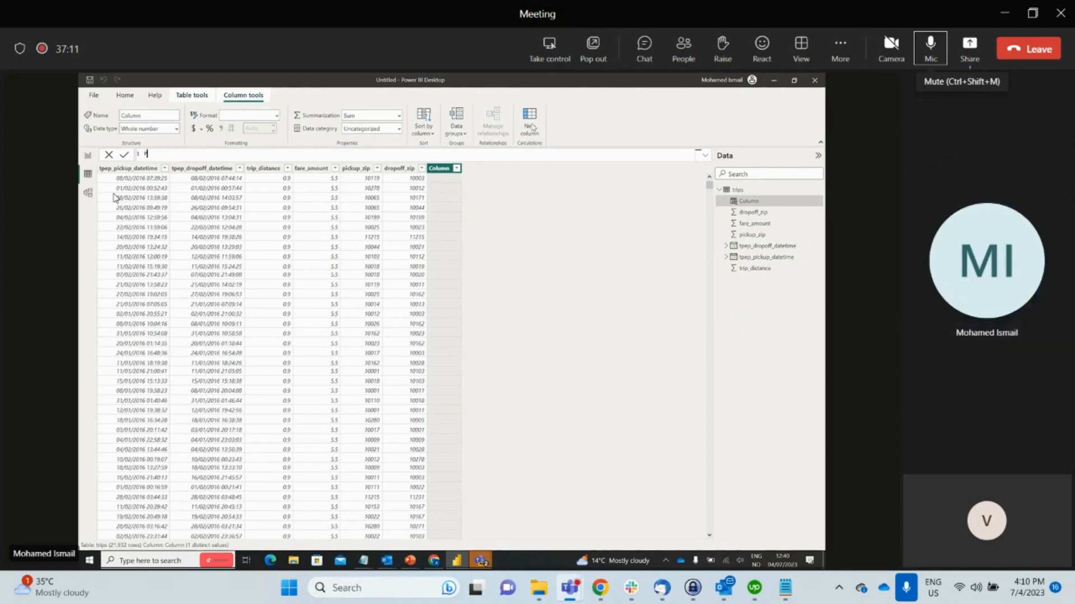
pyautogui.write('Pickupdate')
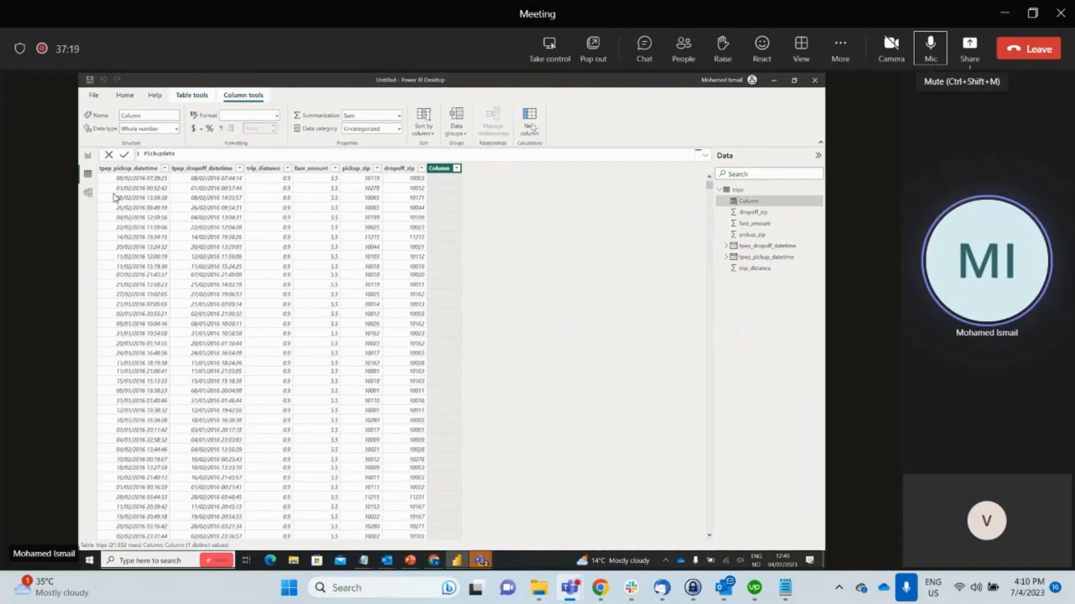
pyautogui.write('=')
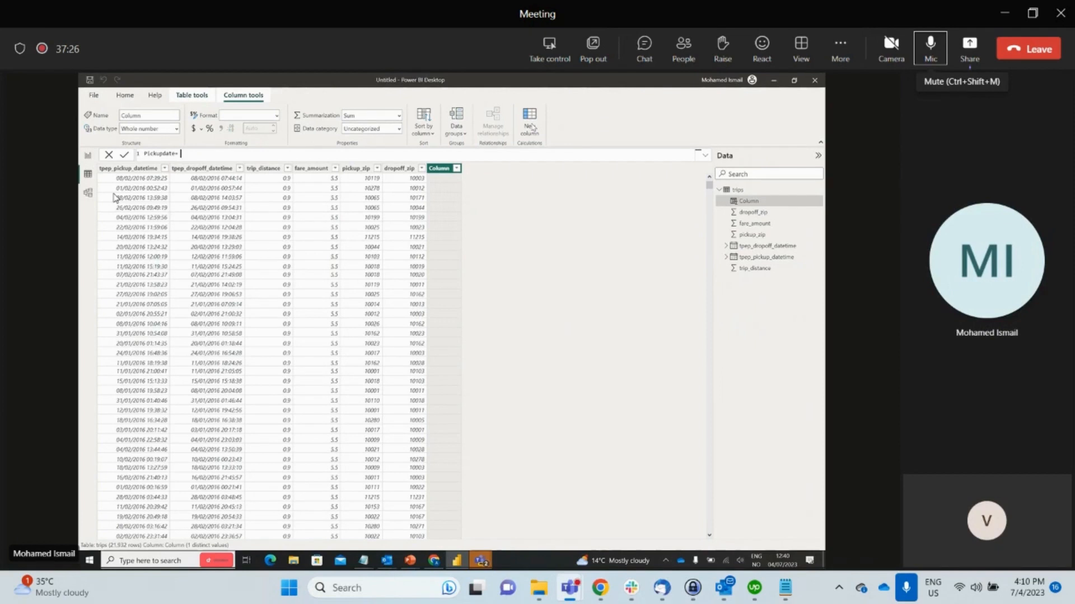
# Step: Begin the expression of the Pickupdate column with date, trying the suggested DATE function and removing it again
pyautogui.press('Right')
pyautogui.press('BackSpace')
pyautogui.press('BackSpace')
pyautogui.press('BackSpace')
pyautogui.write('= dat')
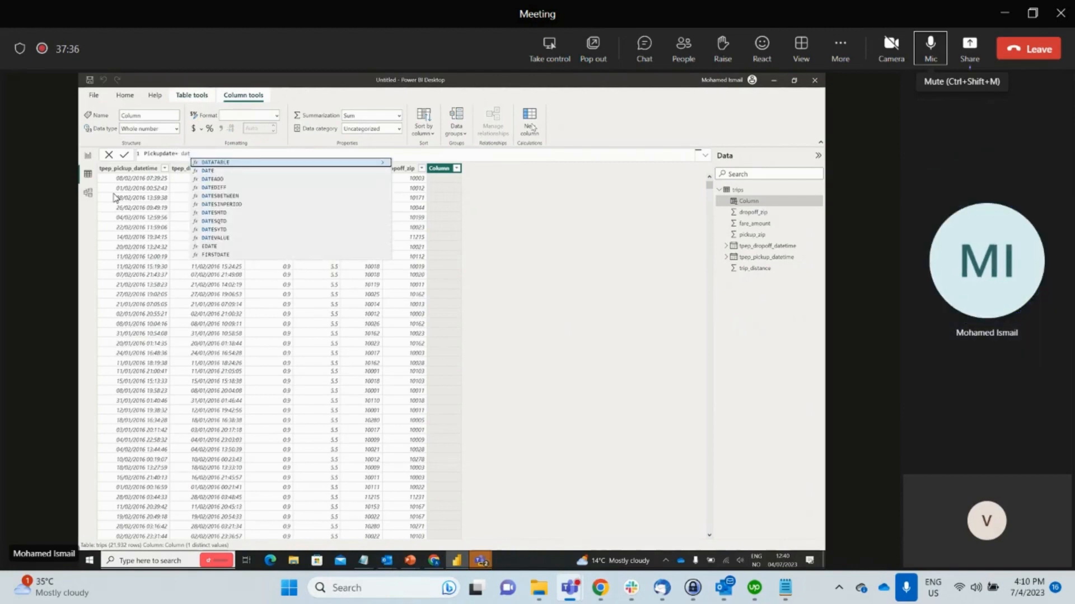
pyautogui.press('Down')
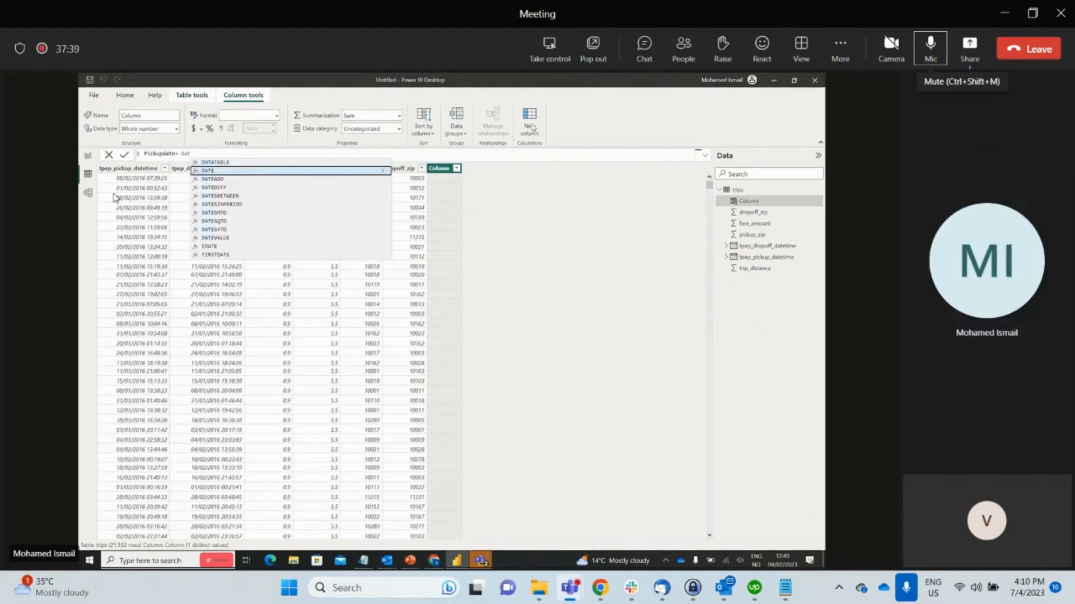
pyautogui.press('Tab')
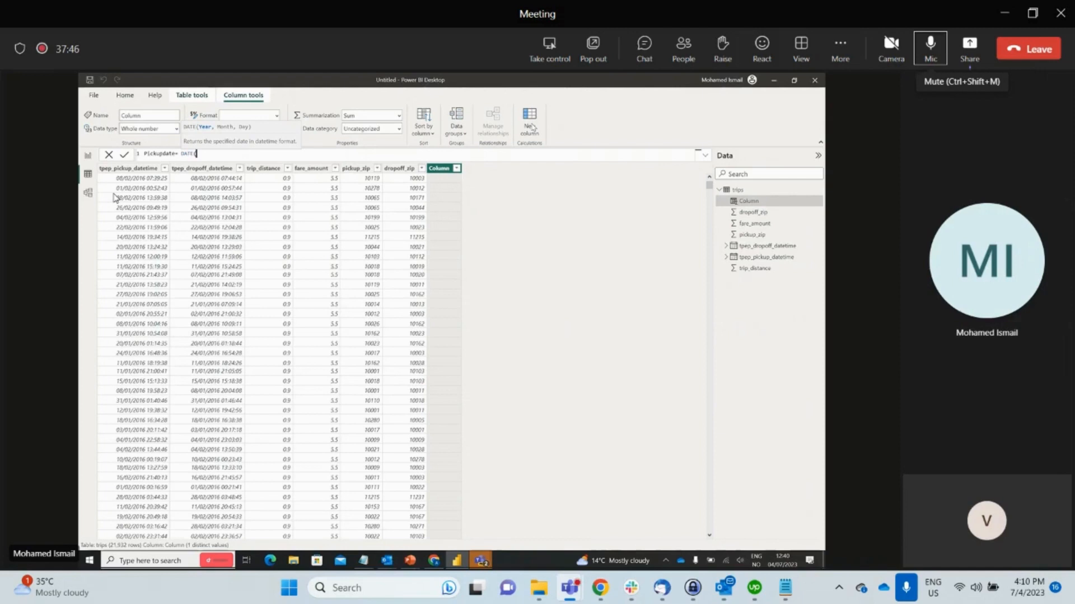
pyautogui.press('BackSpace')
pyautogui.press('BackSpace')
pyautogui.press('BackSpace')
pyautogui.press('BackSpace')
pyautogui.press('BackSpace')
pyautogui.write('da')
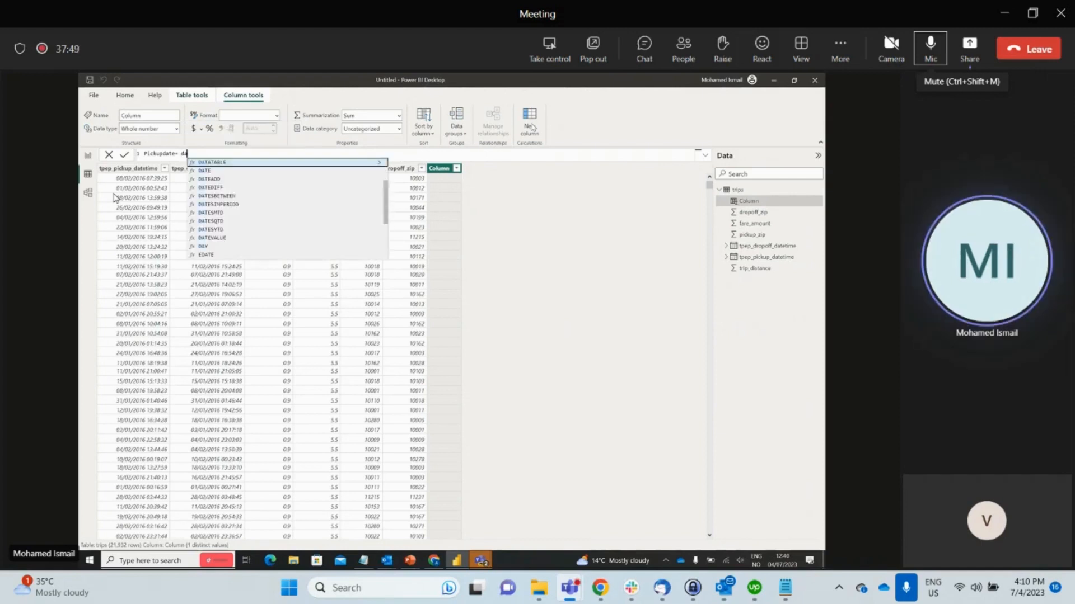
pyautogui.write('te')
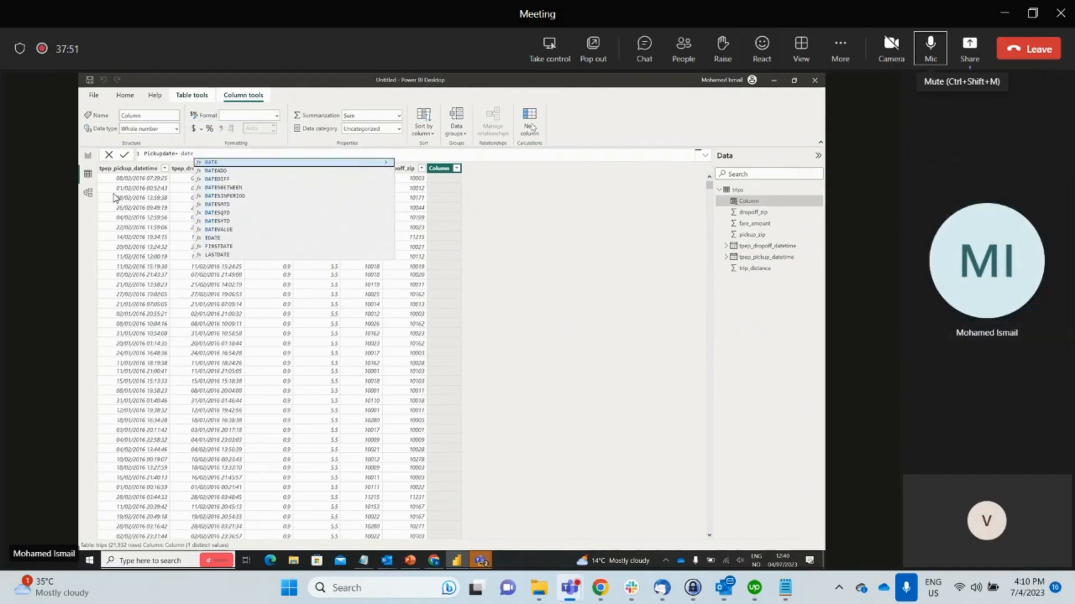
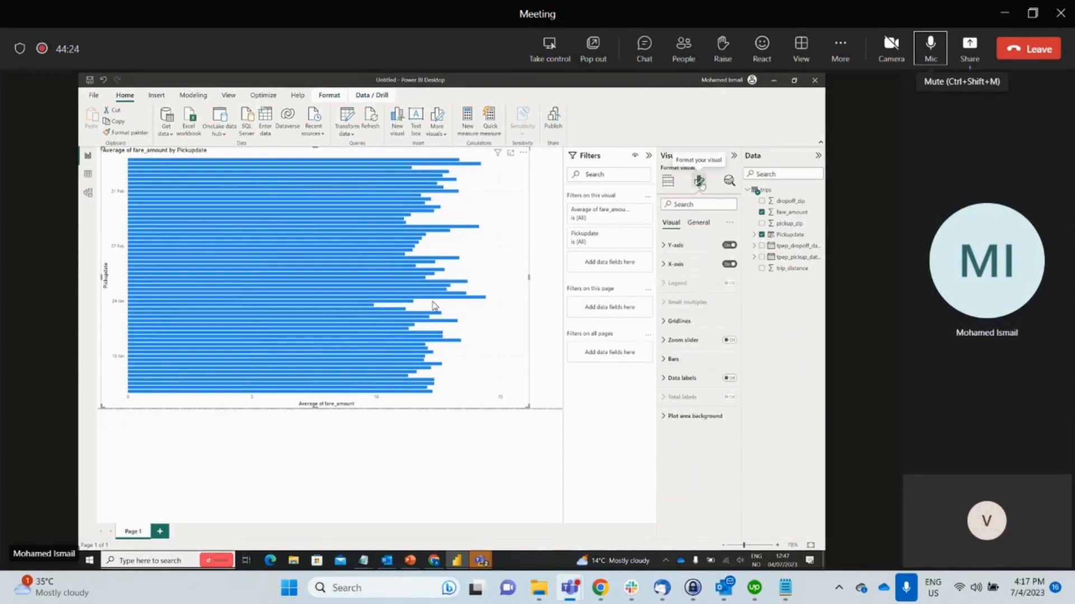
# Step: Check the general format settings of the average fare_amount by Pickupdate chart and turn on its data labels
pyautogui.click(699, 224)
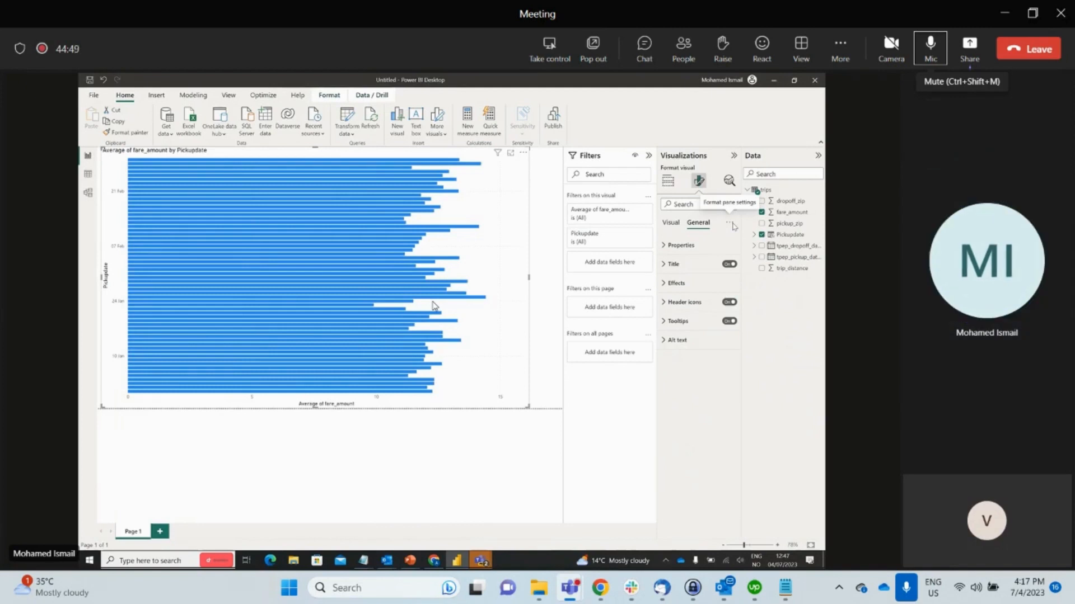
pyautogui.click(671, 223)
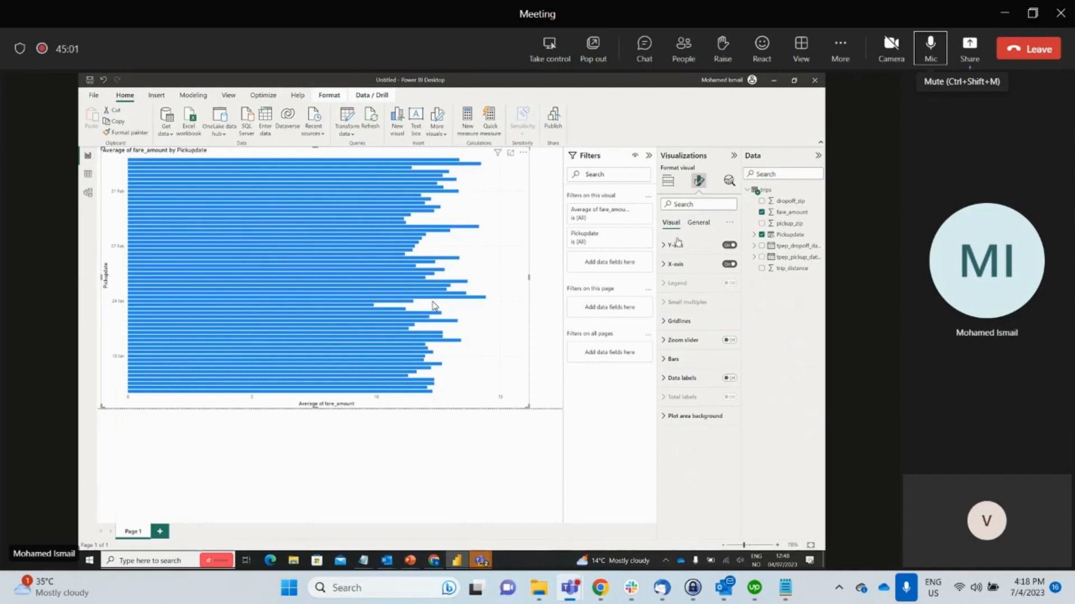
pyautogui.click(729, 379)
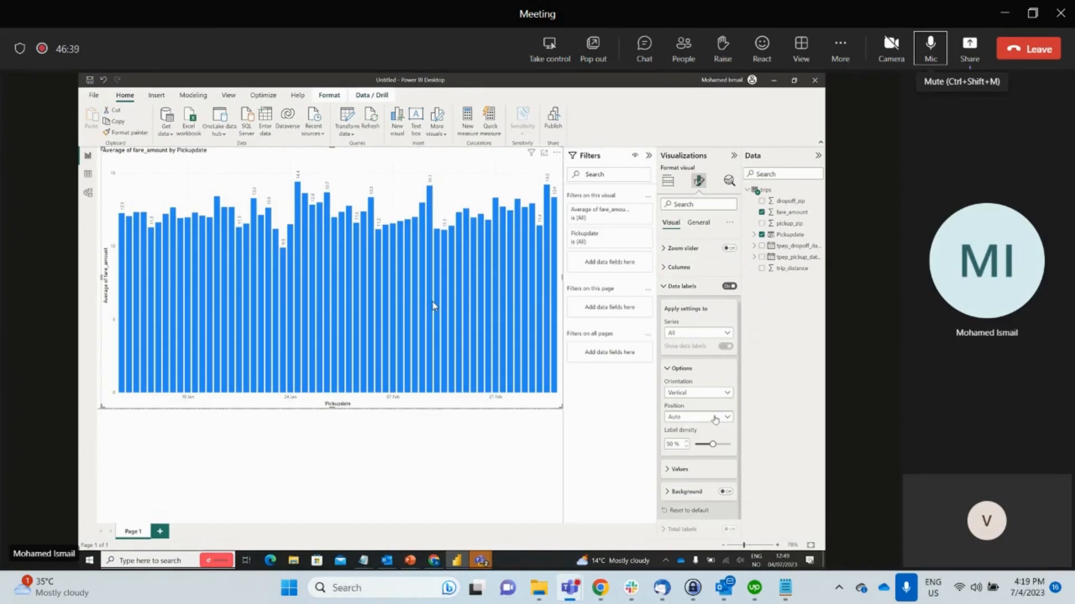
# Step: Try the Inside base position for the chart's data labels and raise the label density to 100%
pyautogui.click(717, 419)
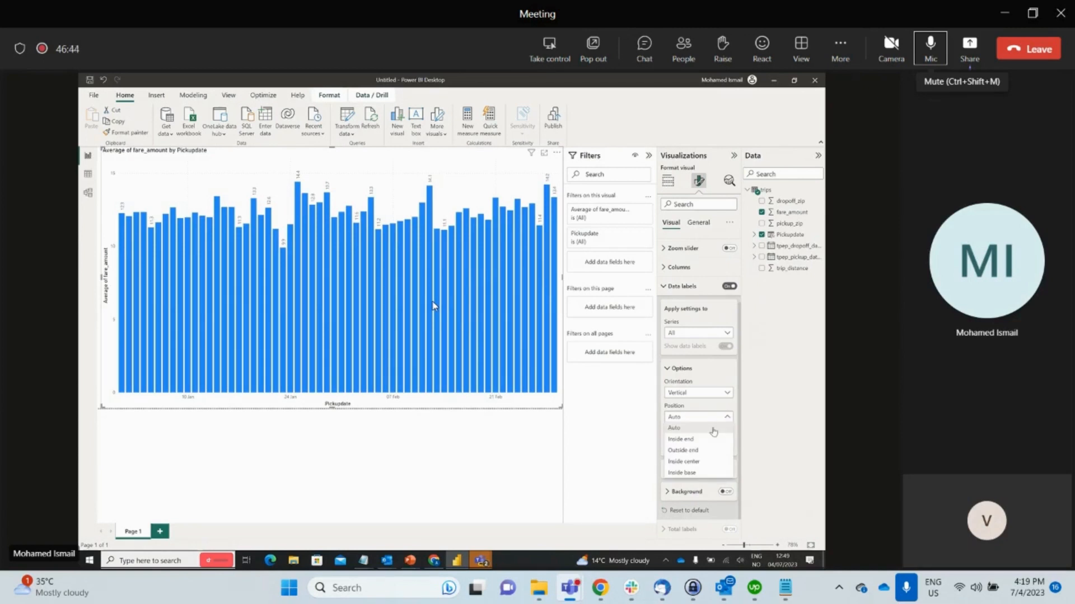
pyautogui.click(683, 473)
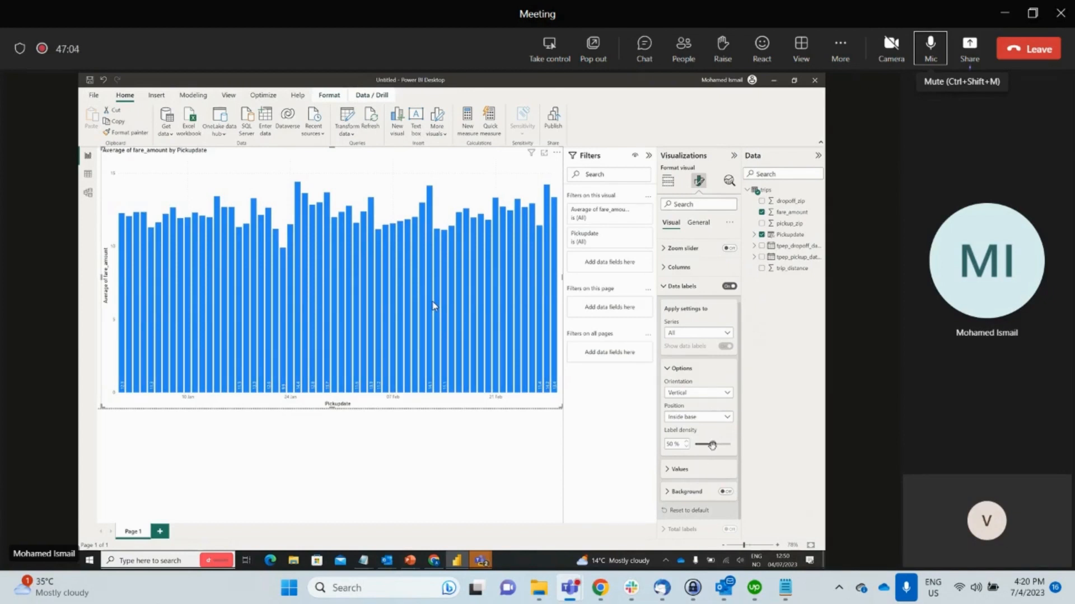
pyautogui.moveTo(713, 445); pyautogui.dragTo(734, 445)
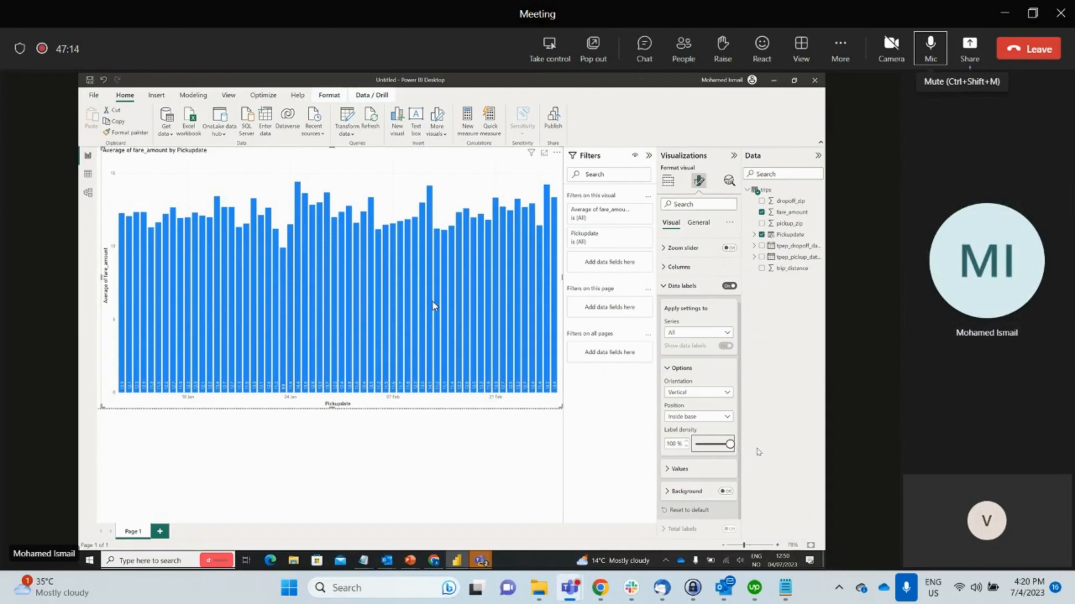
# Step: Set the data labels' position to Auto and their orientation to Horizontal
pyautogui.click(726, 420)
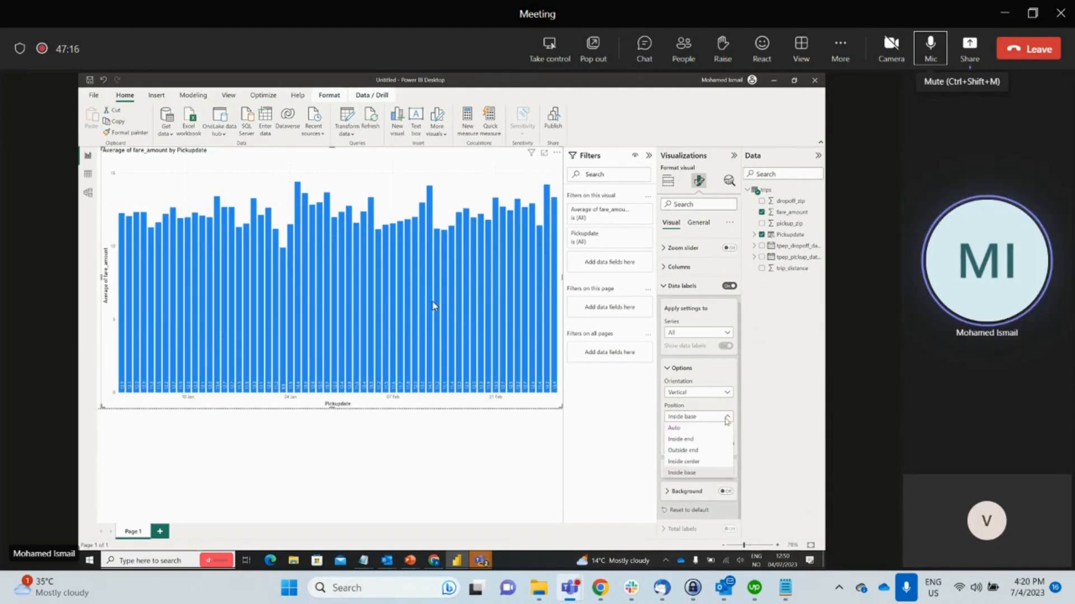
pyautogui.click(719, 430)
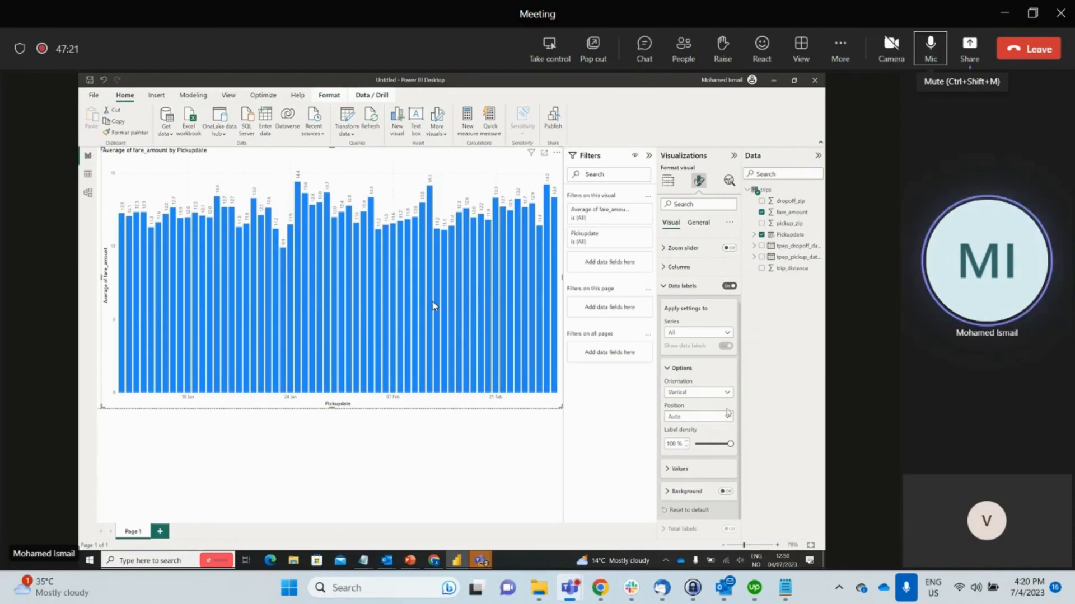
pyautogui.click(726, 393)
pyautogui.click(723, 413)
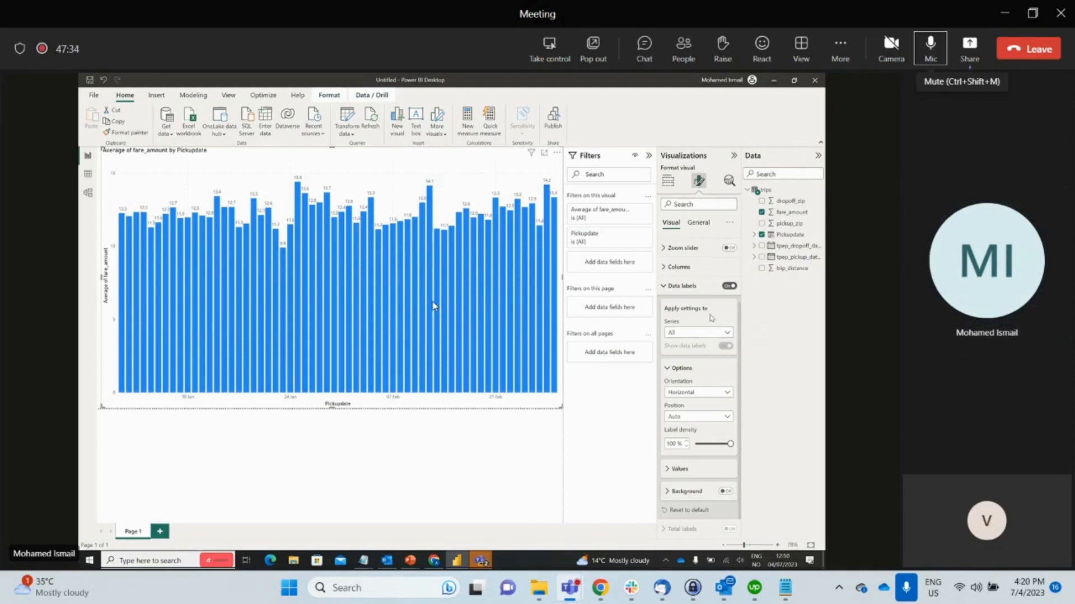
# Step: Make the data label values bold and color them red (#D64550)
pyautogui.click(707, 473)
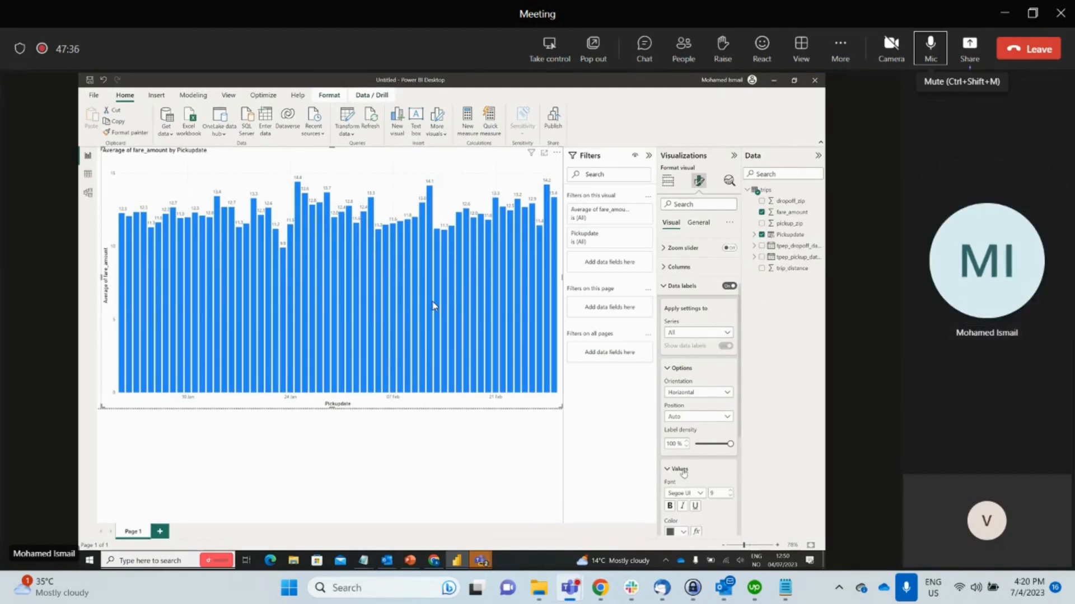
pyautogui.scroll(-2, 707, 473)
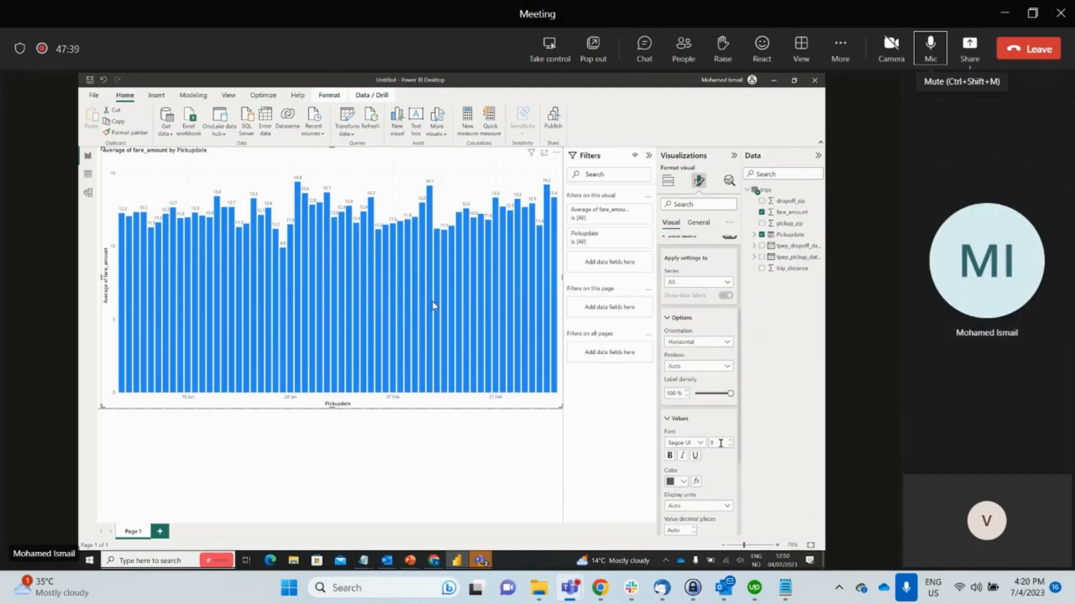
pyautogui.click(670, 456)
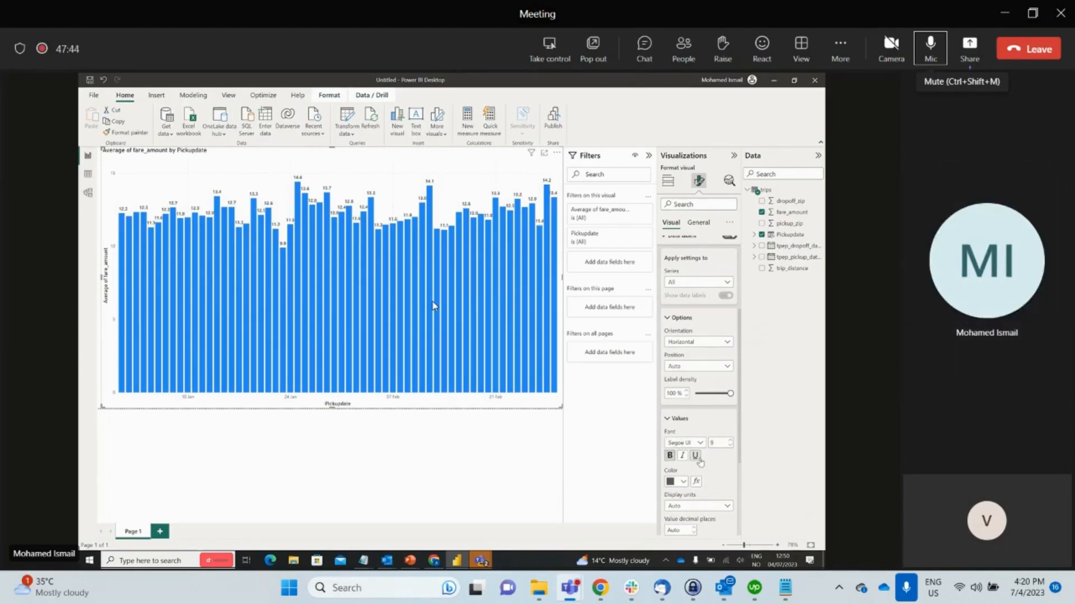
pyautogui.scroll(-1, 715, 463)
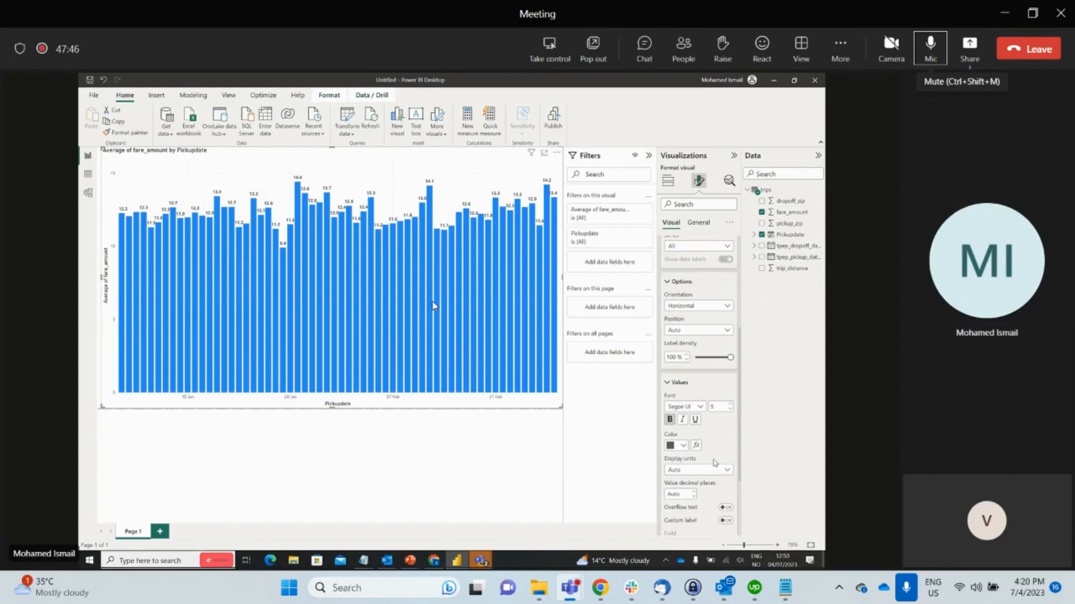
pyautogui.click(683, 448)
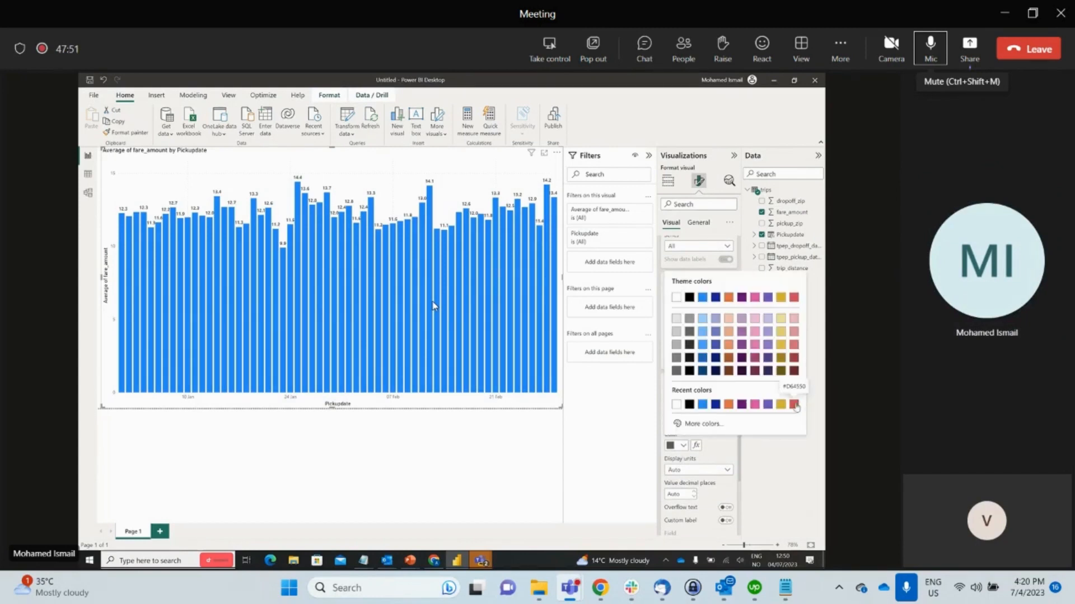
pyautogui.click(794, 405)
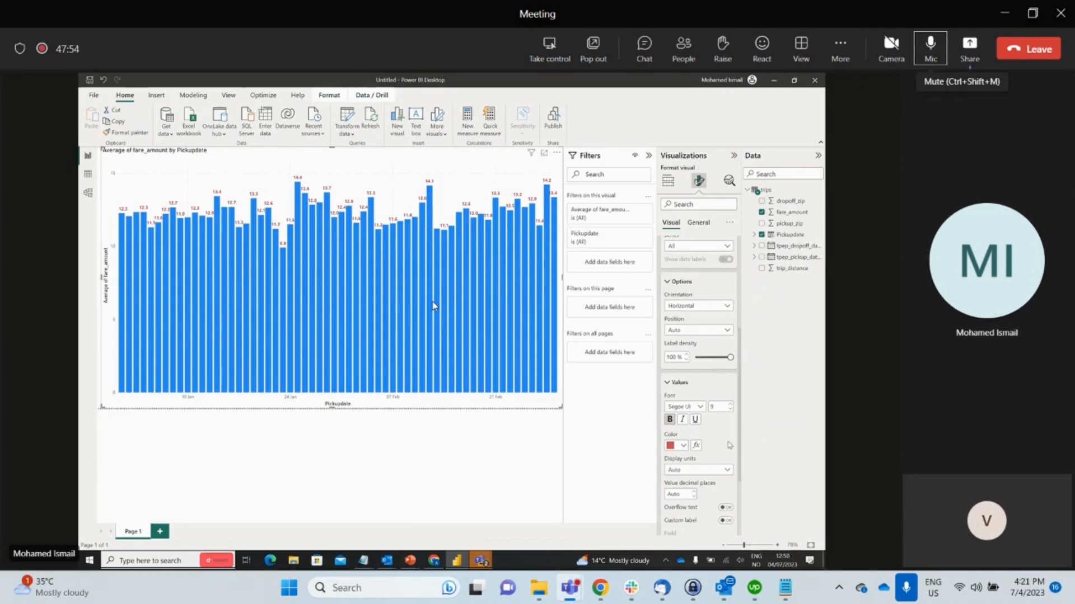
# Step: Set the font size of the data label values to 12
pyautogui.scroll(-1, 728, 442)
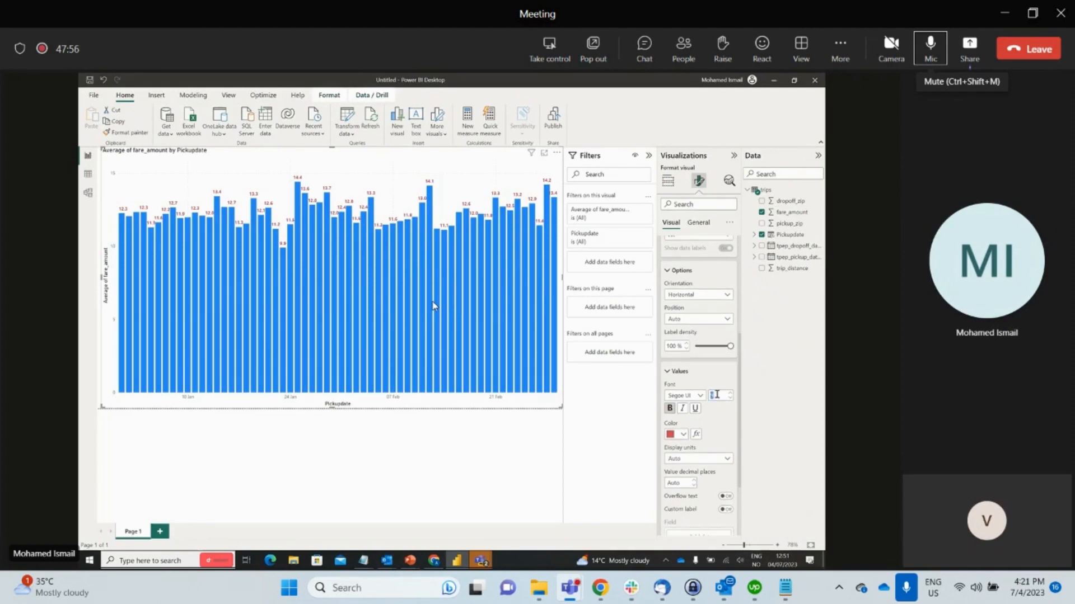
pyautogui.write('12')
pyautogui.click(726, 436)
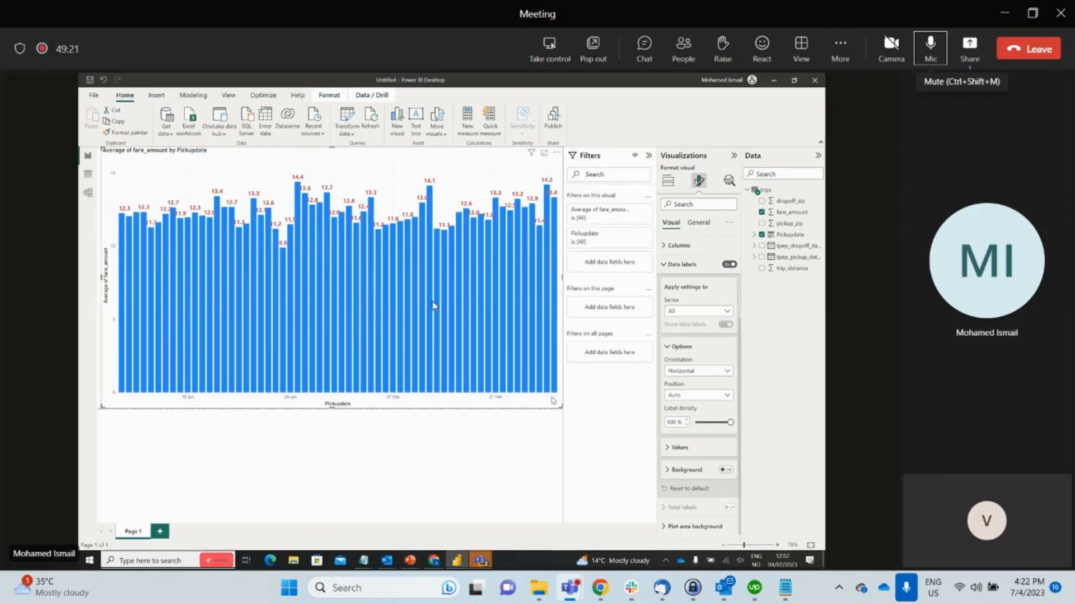
# Step: Reduce the average fare amount chart's height from above, keep it spanning the full page width, and deselect it
pyautogui.moveTo(561, 407); pyautogui.dragTo(536, 398)
pyautogui.moveTo(161, 163); pyautogui.dragTo(99, 180)
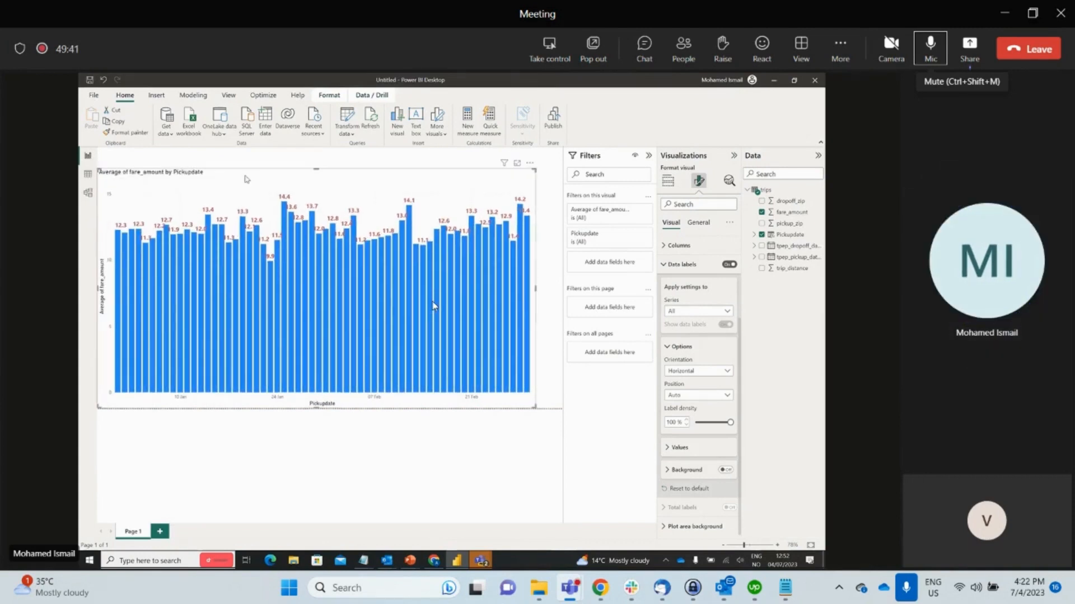
pyautogui.moveTo(318, 192); pyautogui.dragTo(322, 256)
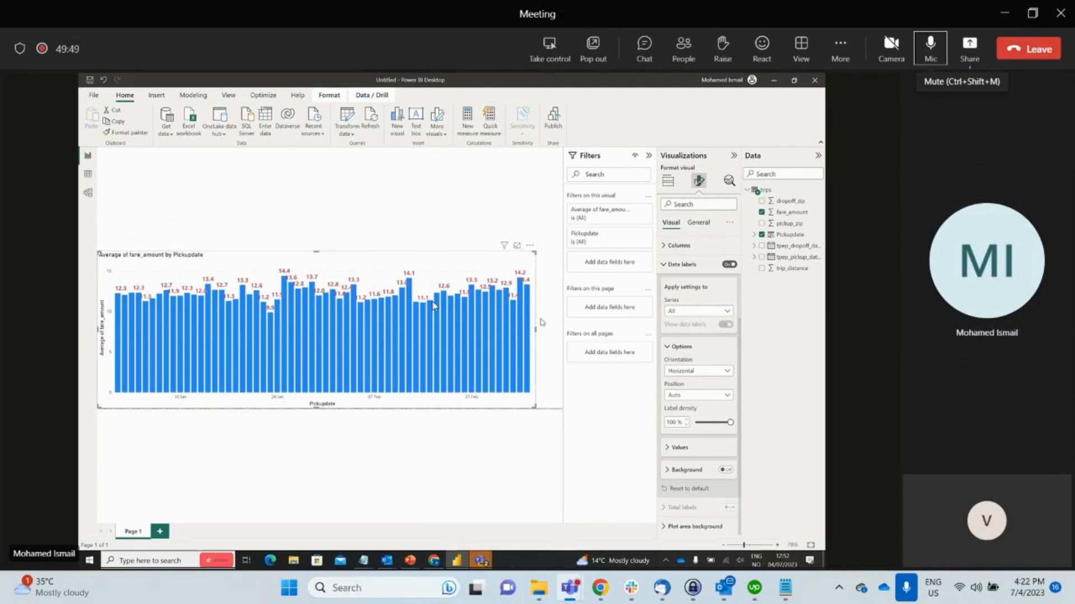
pyautogui.moveTo(535, 330); pyautogui.dragTo(562, 331)
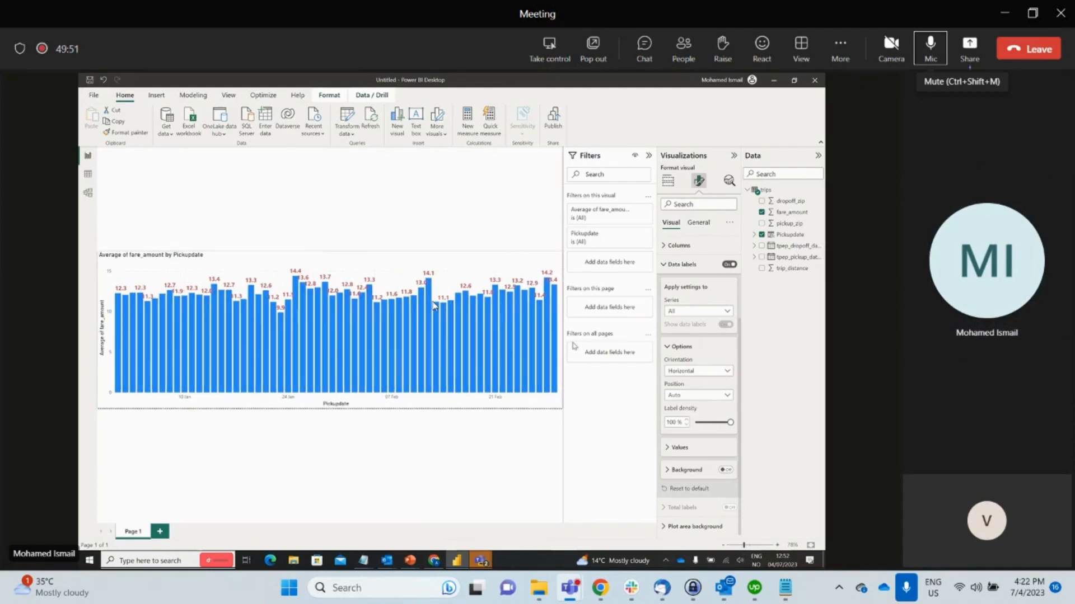
pyautogui.click(493, 434)
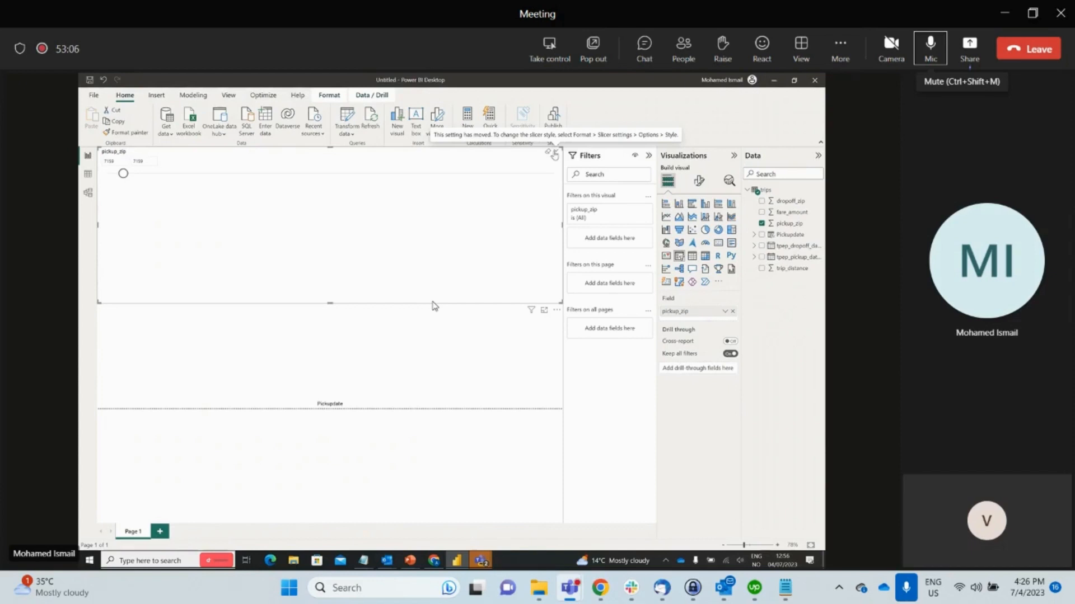
# Step: Set the pickup_zip slicer's style to Vertical list
pyautogui.click(699, 181)
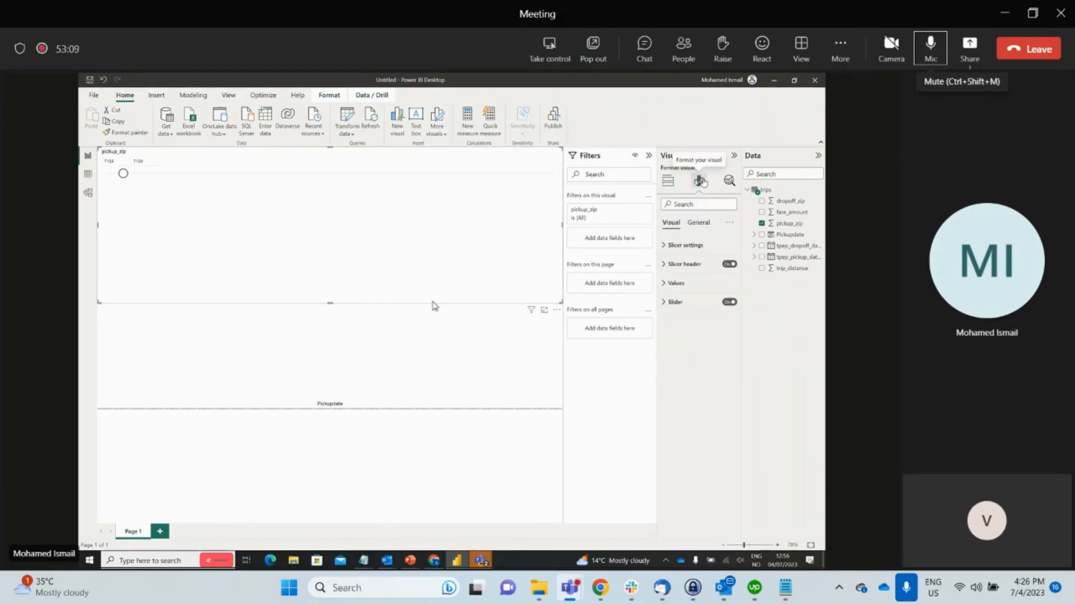
pyautogui.click(664, 249)
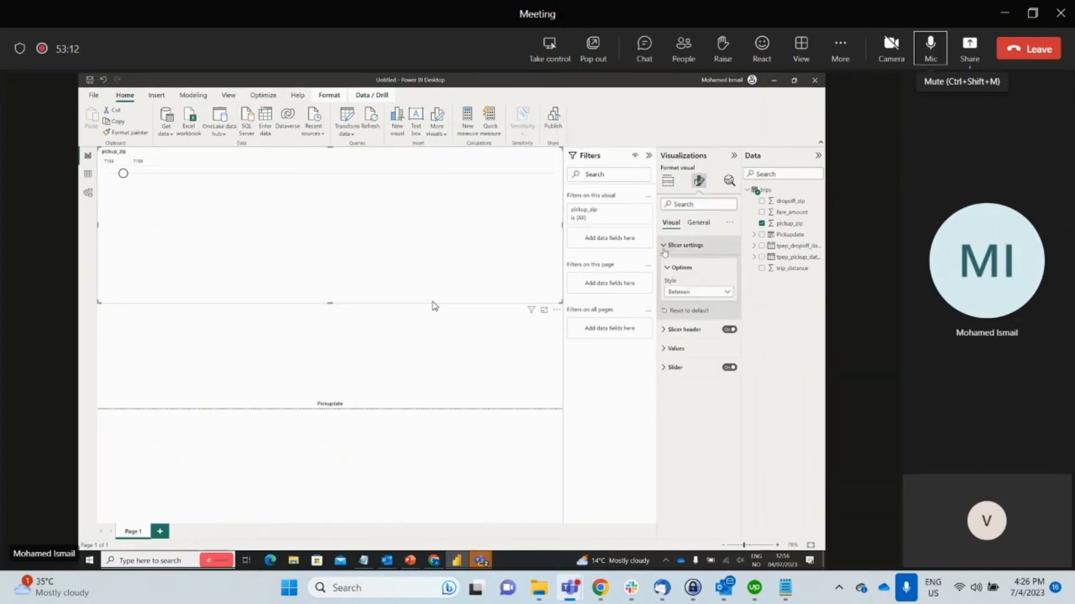
pyautogui.click(726, 294)
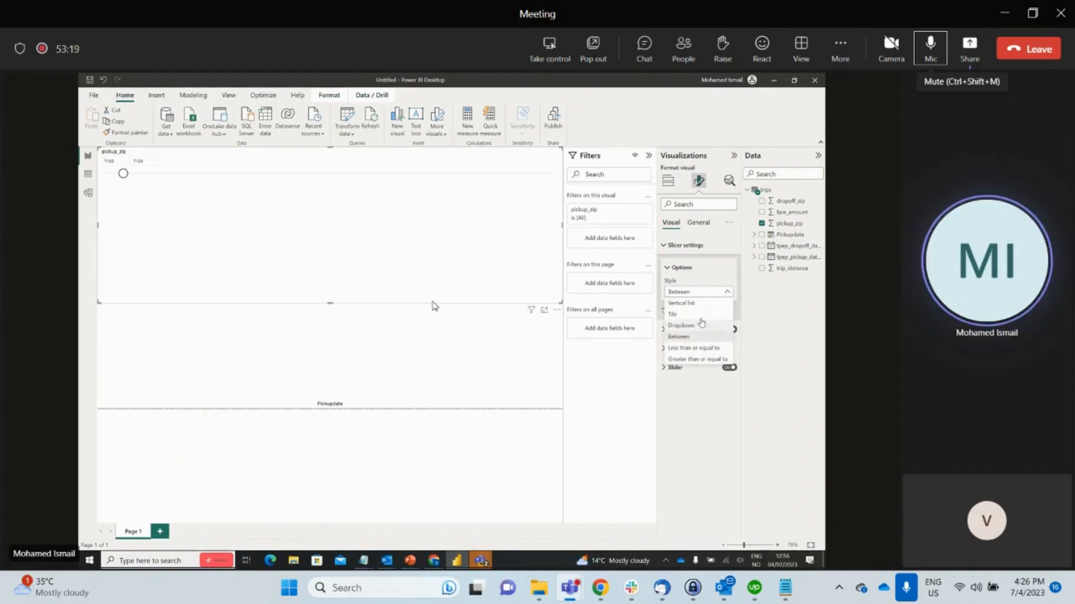
pyautogui.click(682, 303)
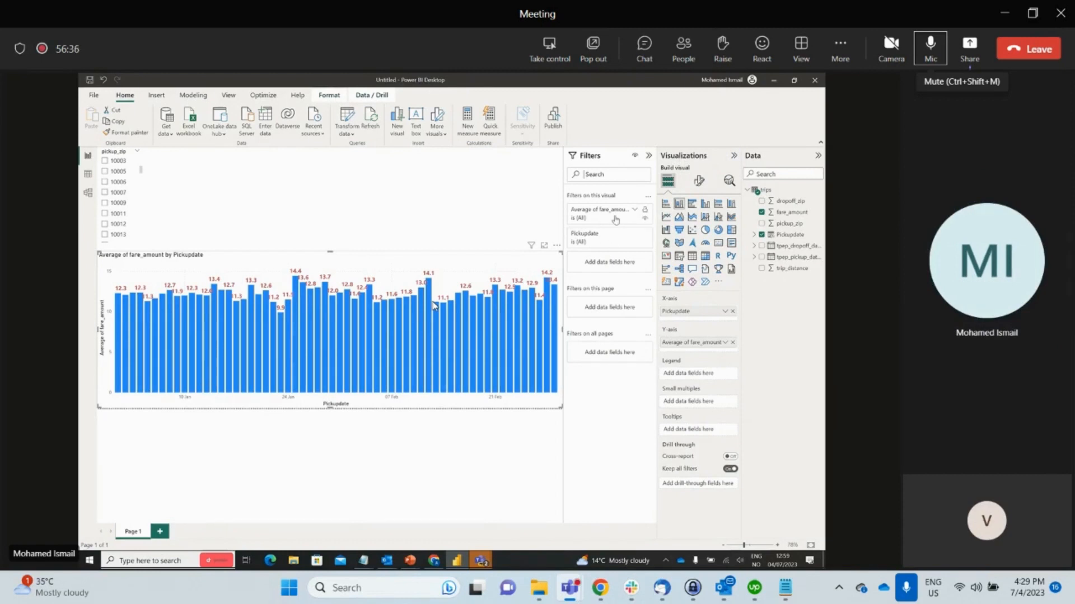
# Step: Switch the chart's Pickupdate filter to Advanced filtering and show the available conditions for its value
pyautogui.click(634, 235)
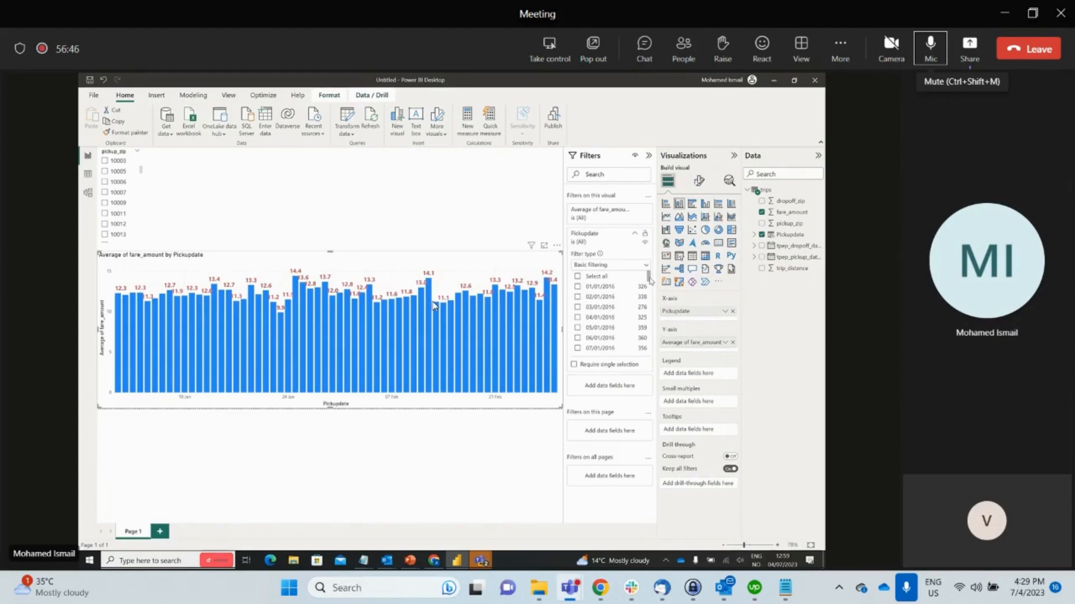
pyautogui.moveTo(649, 280)
pyautogui.mouseDown()
pyautogui.moveTo(650, 294)
pyautogui.moveTo(649, 278)
pyautogui.mouseUp()
pyautogui.click(646, 266)
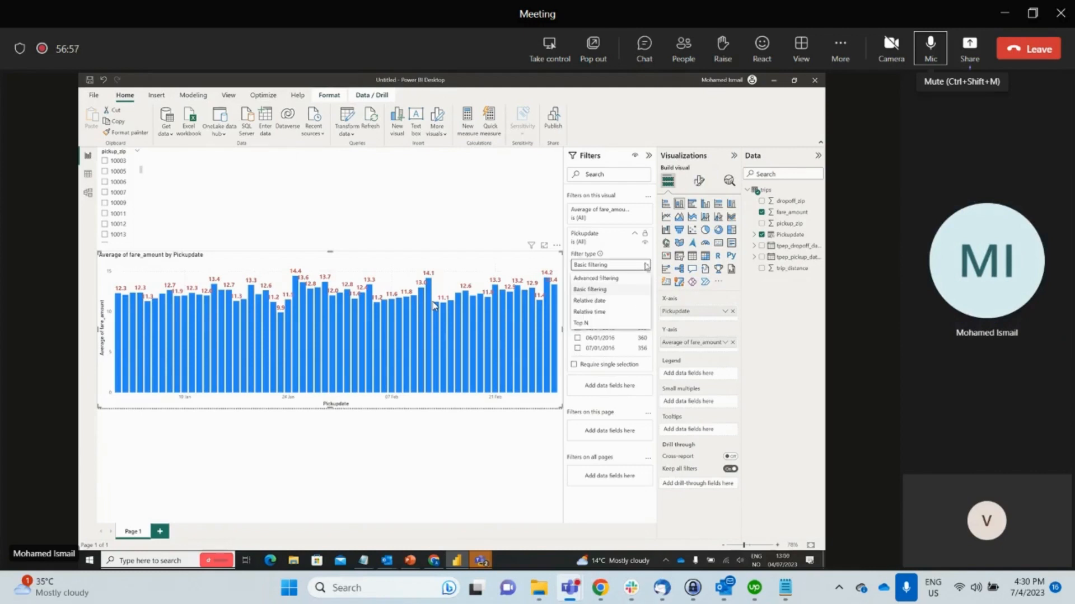
pyautogui.click(622, 279)
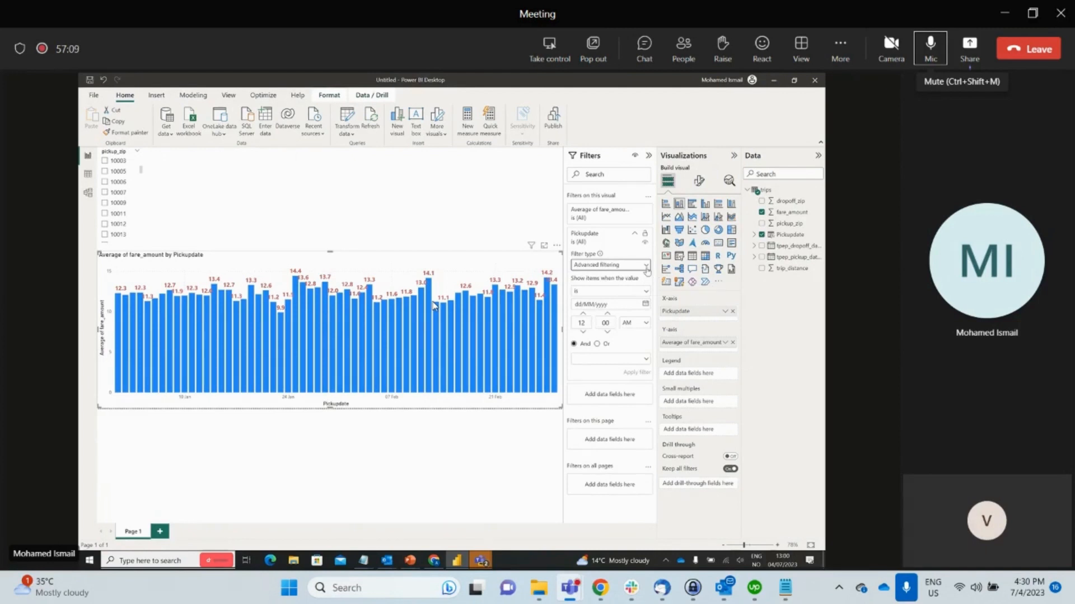
pyautogui.click(630, 292)
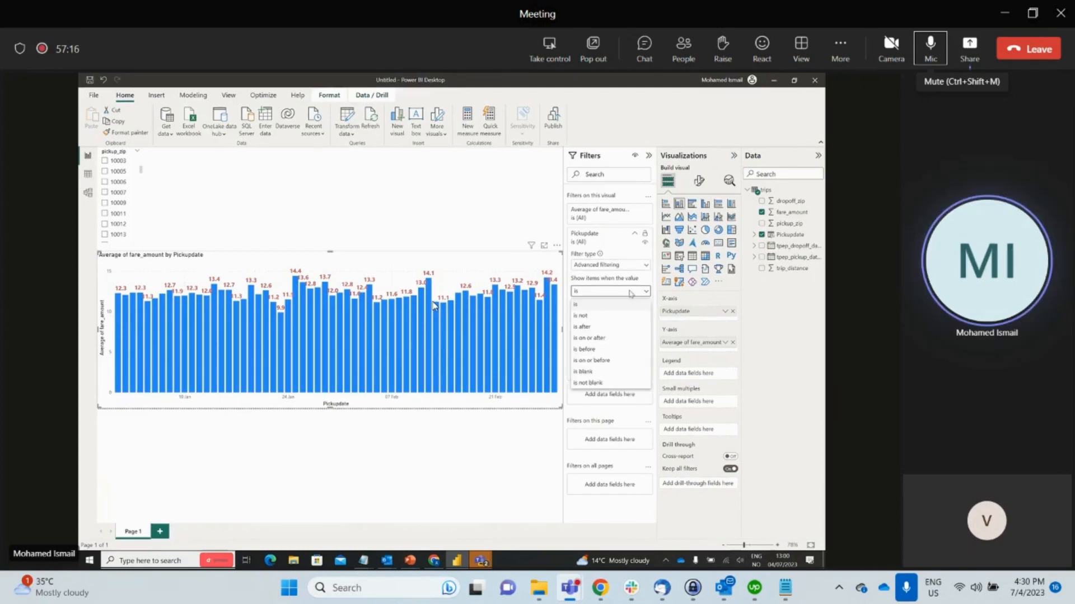